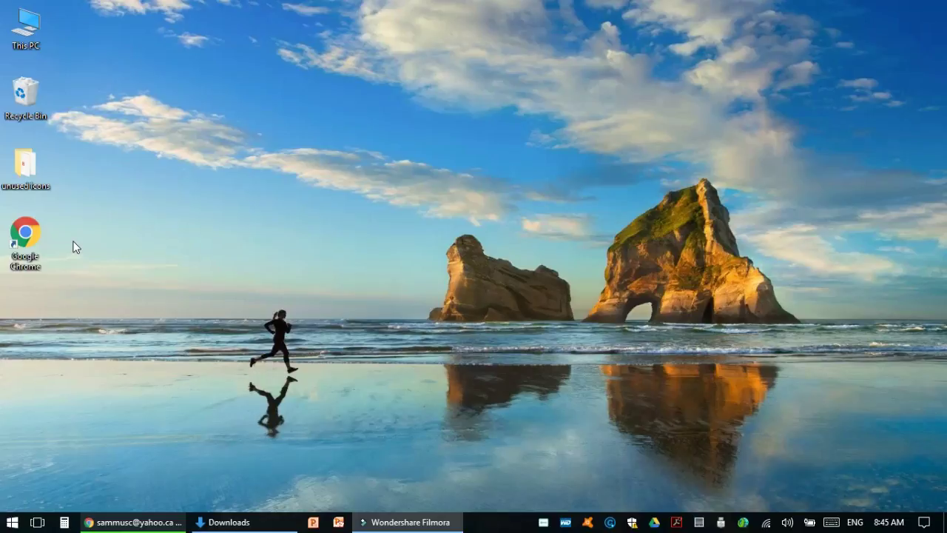
Open Chrome maximized, go to the Yahoo Mail release email and follow the CARS V3.5 setup Google Drive link
{"action": "double_click", "coordinate": [22, 247]}
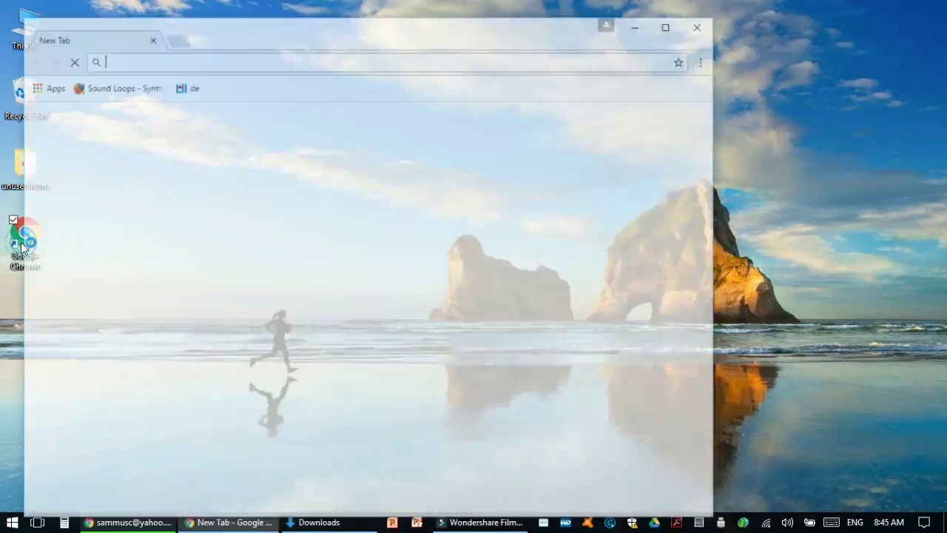
{"action": "left_click", "coordinate": [668, 24]}
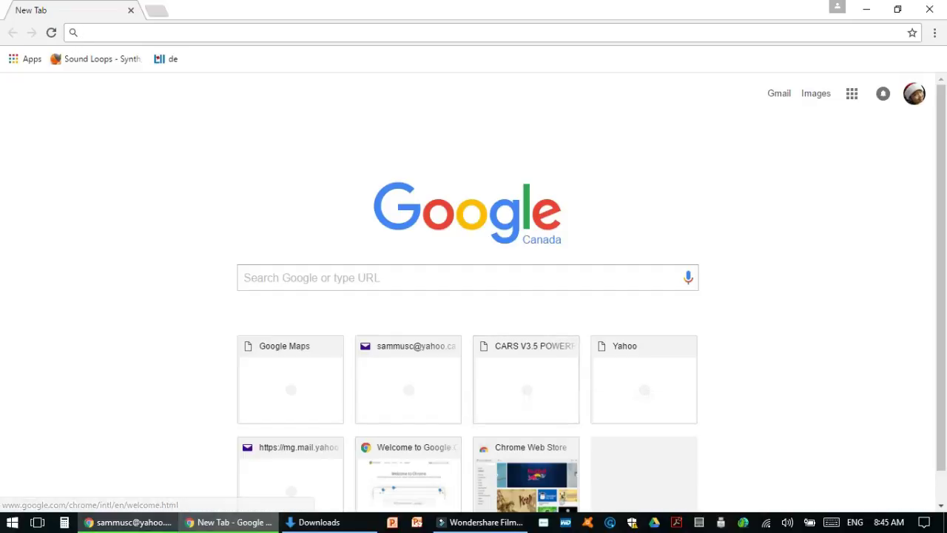
{"action": "mouse_move", "coordinate": [133, 524]}
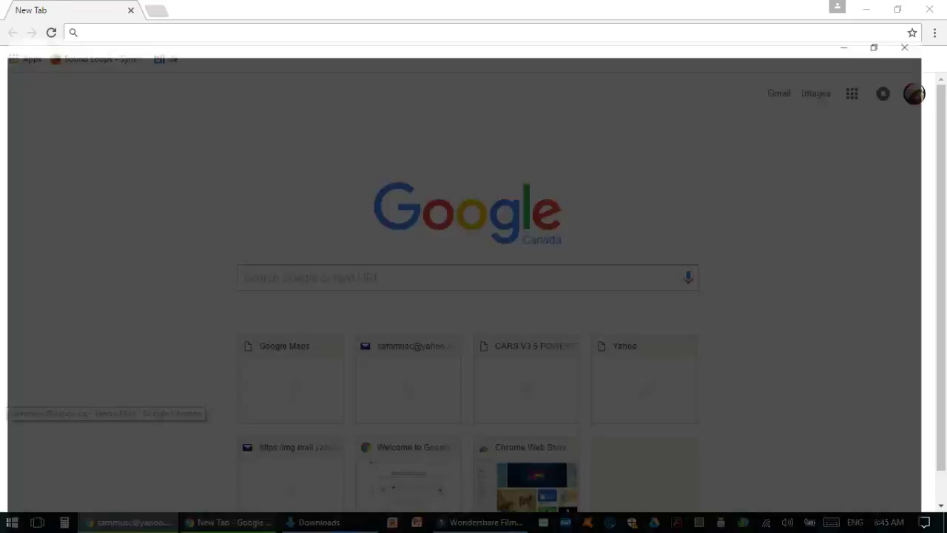
{"action": "left_click", "coordinate": [104, 468]}
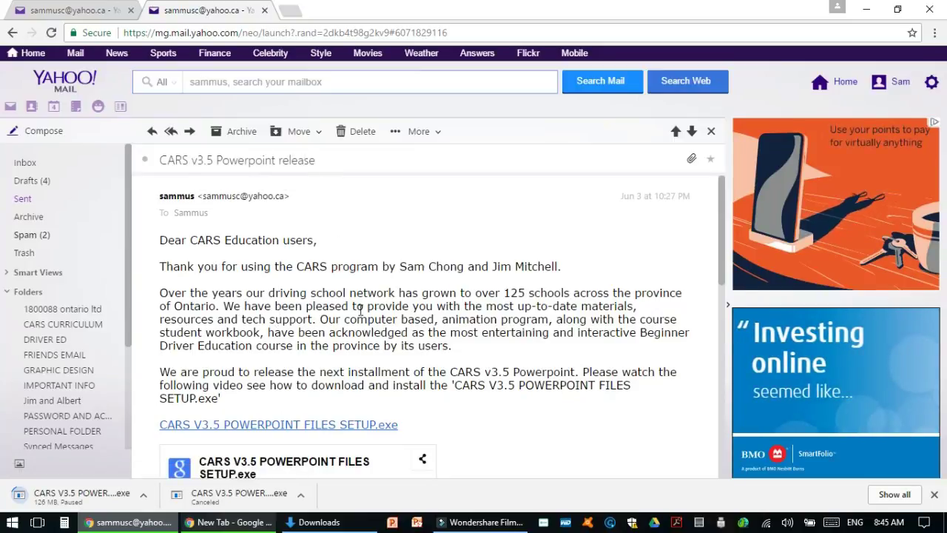
{"action": "scroll", "coordinate": [376, 331], "scroll_direction": "down", "scroll_amount": 1}
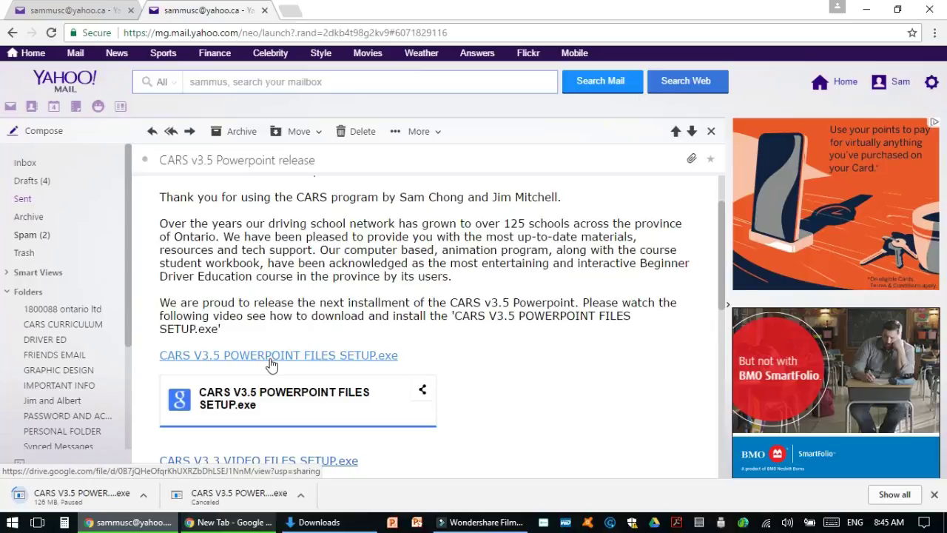
{"action": "left_click", "coordinate": [271, 363]}
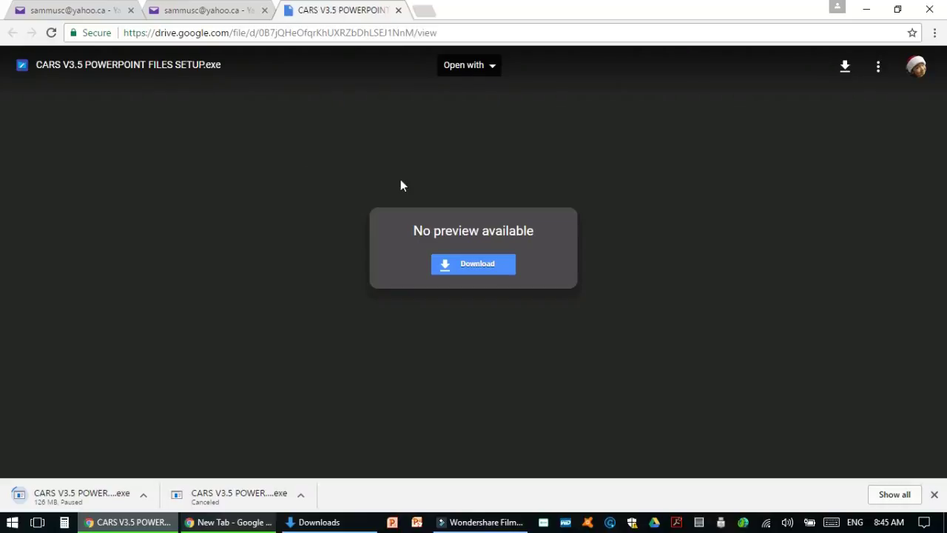
Download CARS V3.5 POWERPOINT FILES SETUP.exe, choosing Download anyway past the virus-scan warning
{"action": "left_click", "coordinate": [464, 271]}
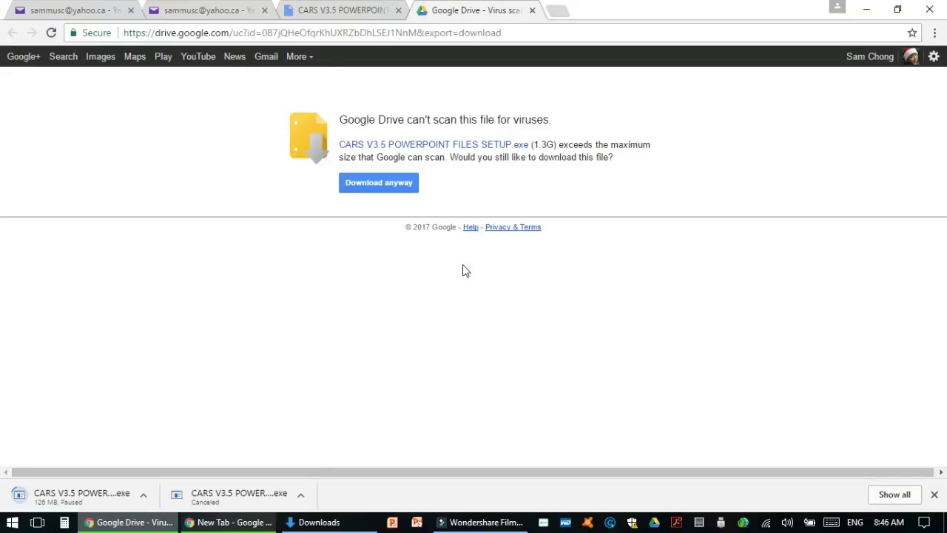
{"action": "left_click", "coordinate": [351, 189]}
{"action": "left_click", "coordinate": [382, 189]}
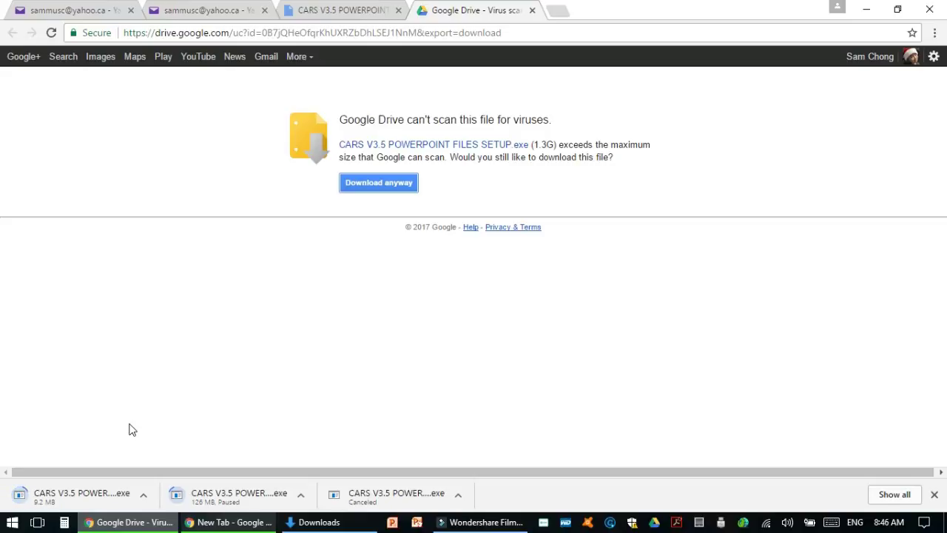
Pause the setup download and show it in its folder
{"action": "left_click", "coordinate": [143, 496]}
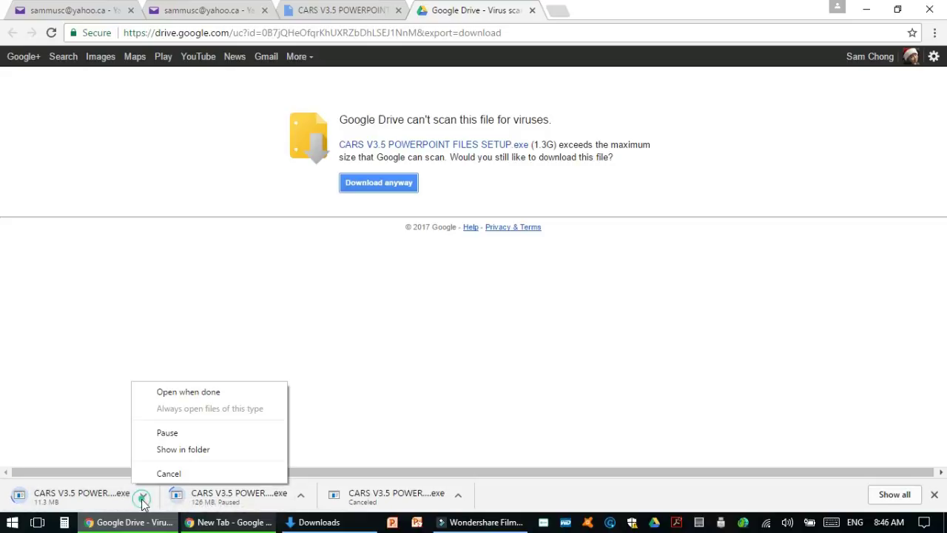
{"action": "left_click", "coordinate": [168, 433]}
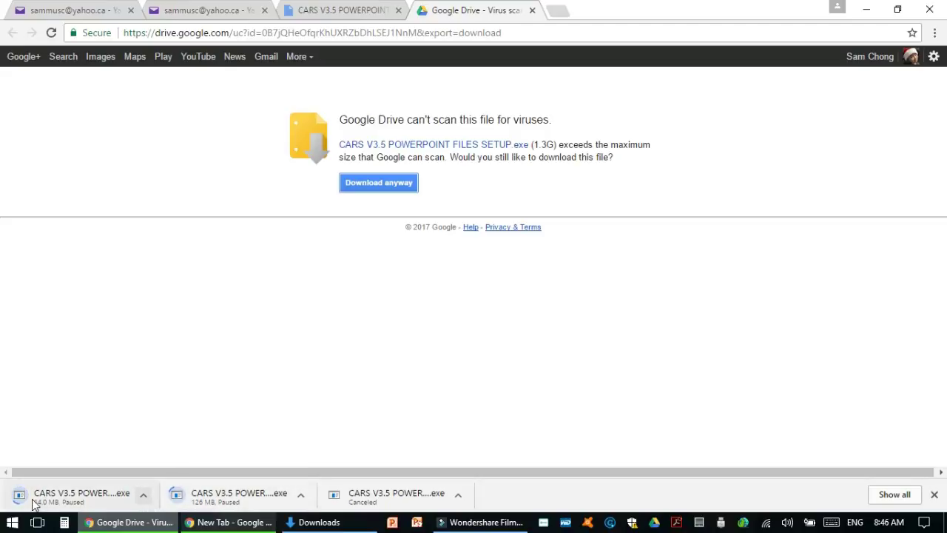
{"action": "left_click", "coordinate": [144, 497]}
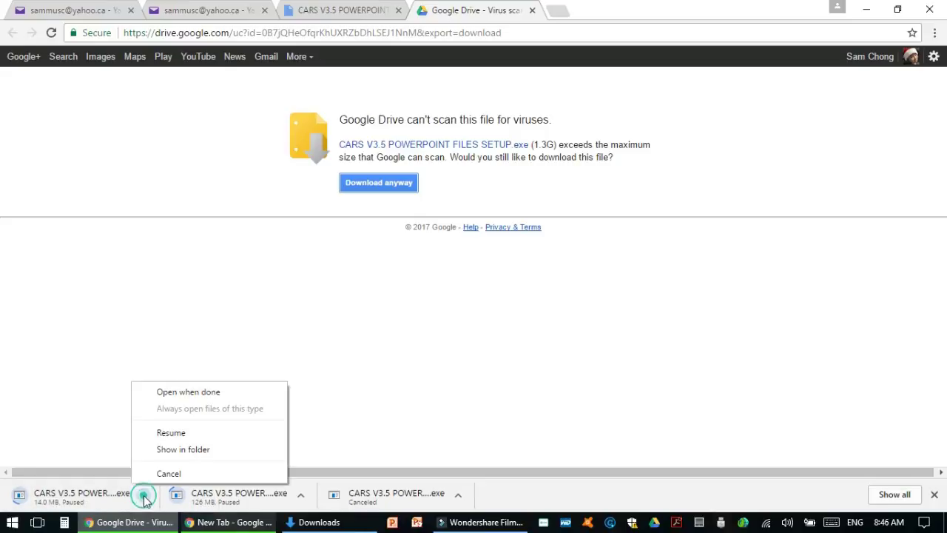
{"action": "left_click", "coordinate": [183, 449]}
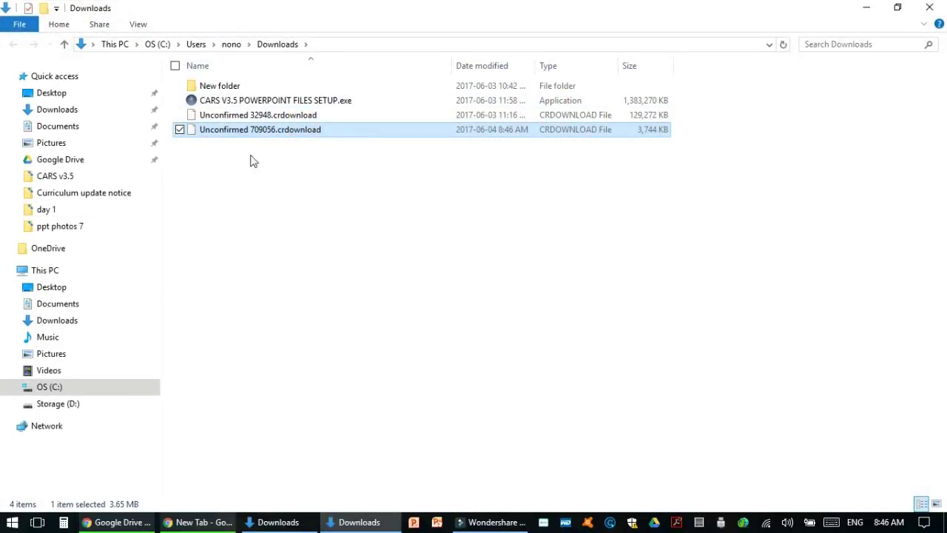
Reopen Downloads from Quick access and select the CARS V3.5 setup .exe
{"action": "left_click", "coordinate": [215, 102]}
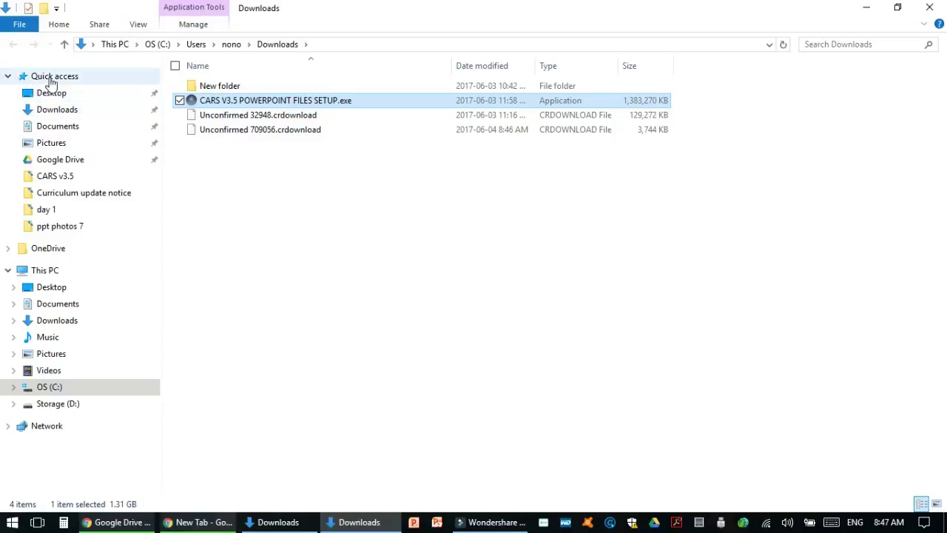
{"action": "left_click", "coordinate": [50, 115]}
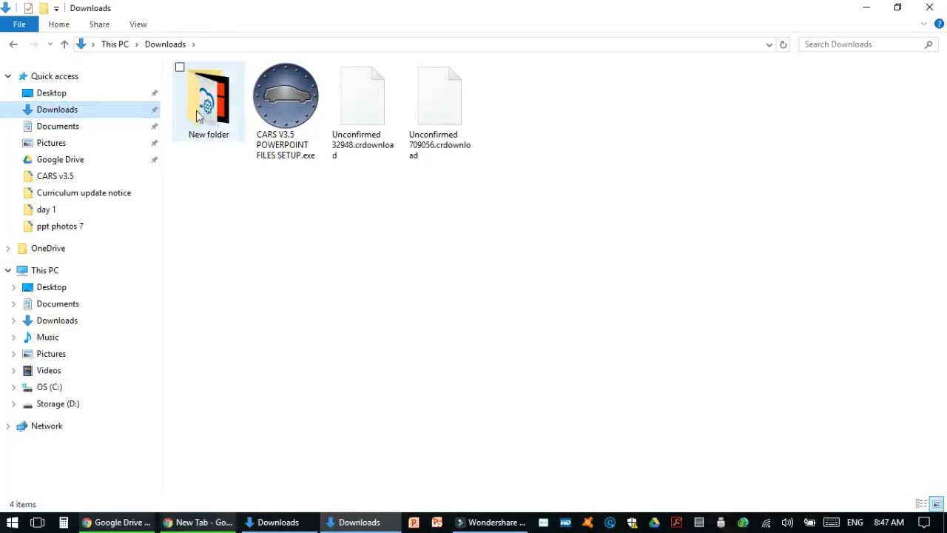
{"action": "left_click", "coordinate": [280, 99]}
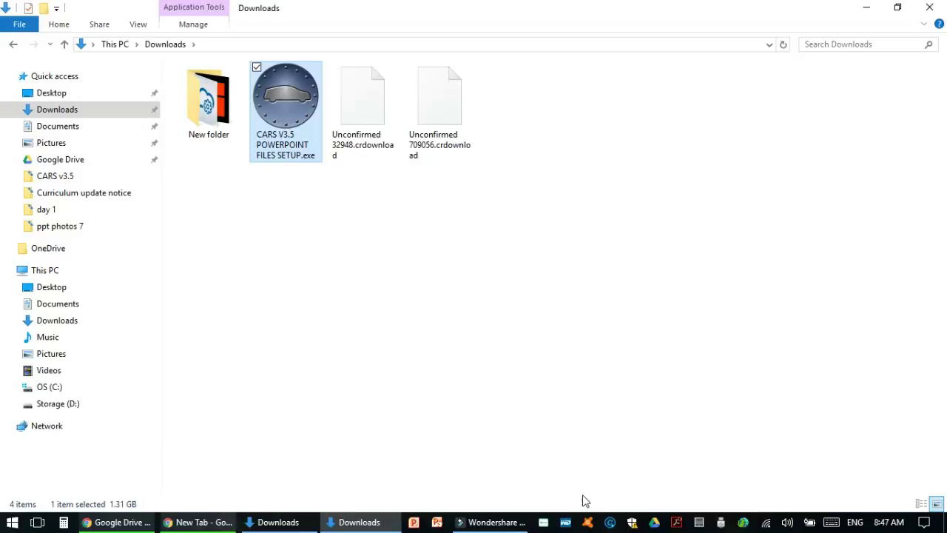
Disable the Avast shields for 1 hour from the tray icon menu
{"action": "right_click", "coordinate": [589, 522]}
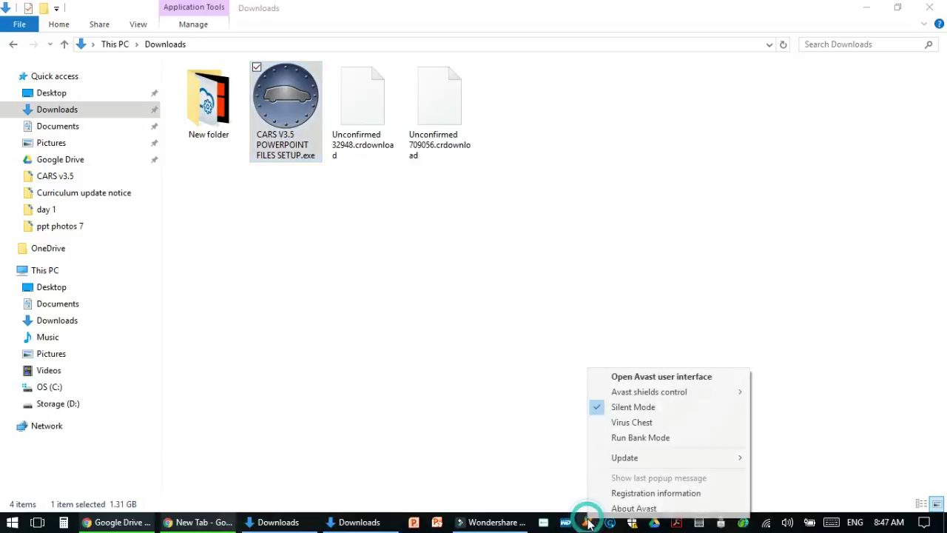
{"action": "mouse_move", "coordinate": [635, 397]}
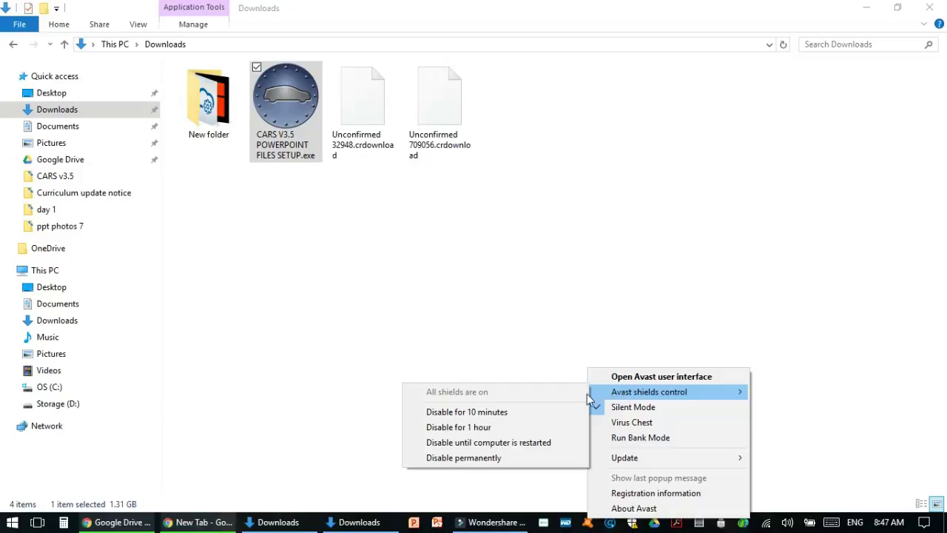
{"action": "left_click", "coordinate": [451, 429]}
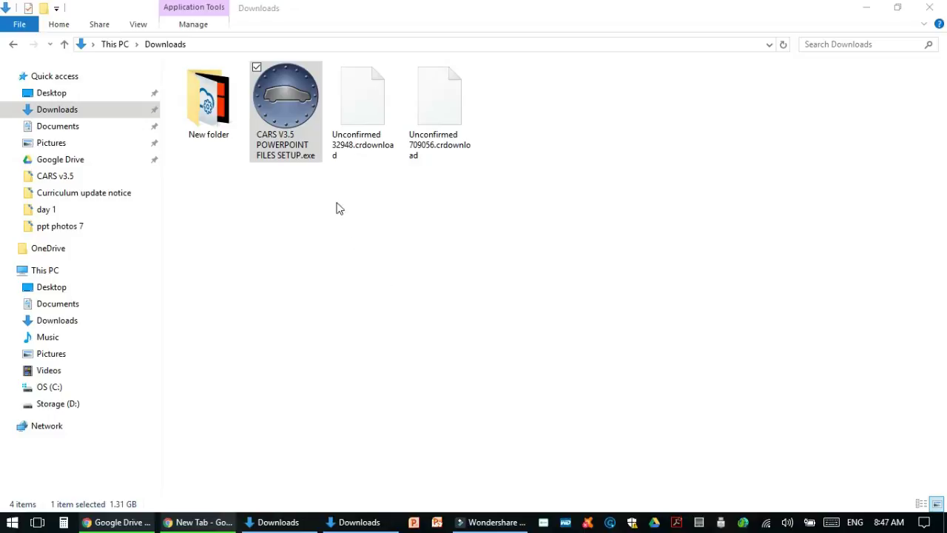
Run the CARS V3.5 setup, read through the Readme, and start unpacking to C:\CARS
{"action": "double_click", "coordinate": [291, 120]}
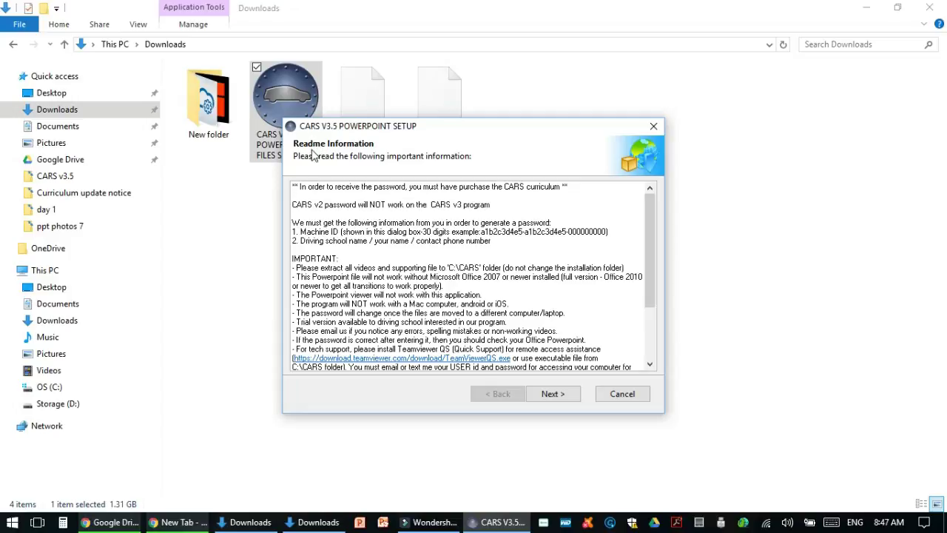
{"action": "scroll", "coordinate": [383, 211], "scroll_direction": "down", "scroll_amount": 4}
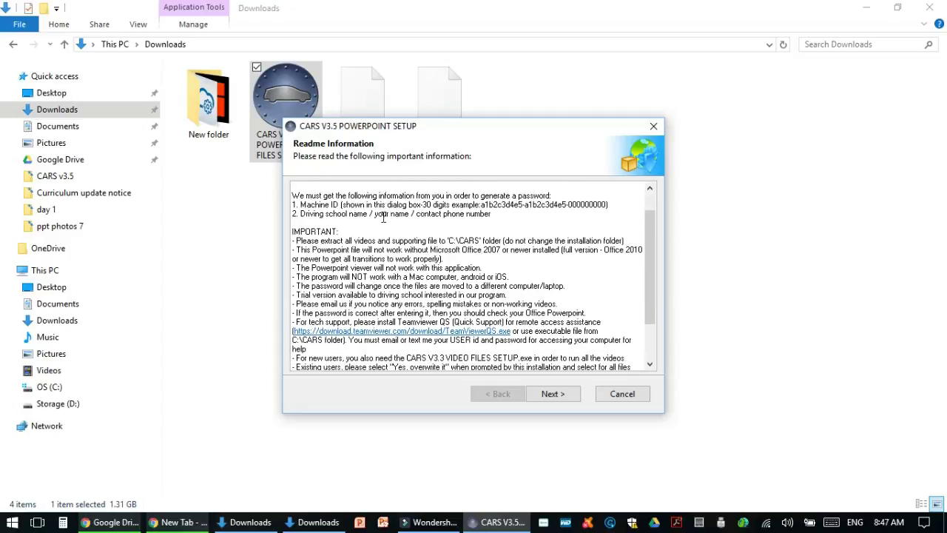
{"action": "scroll", "coordinate": [439, 279], "scroll_direction": "up", "scroll_amount": 4}
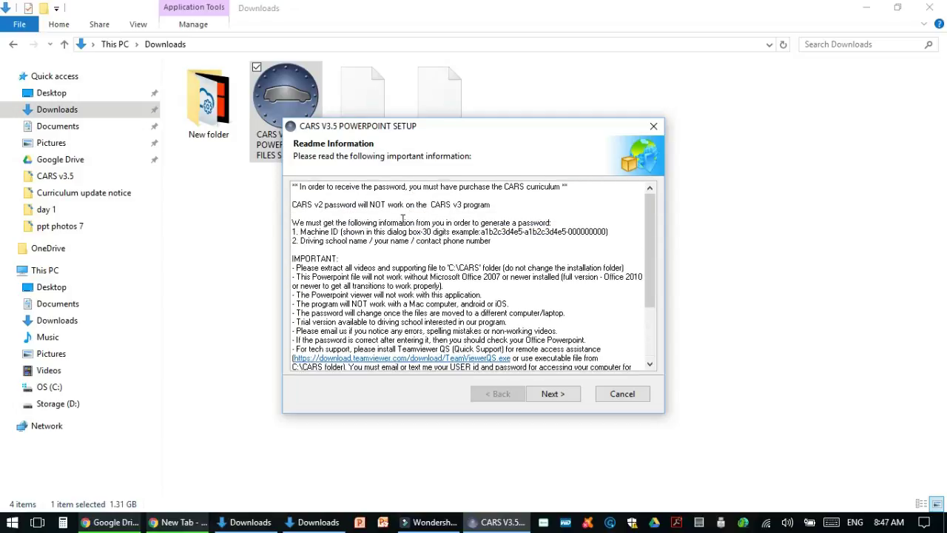
{"action": "scroll", "coordinate": [366, 222], "scroll_direction": "down", "scroll_amount": 1}
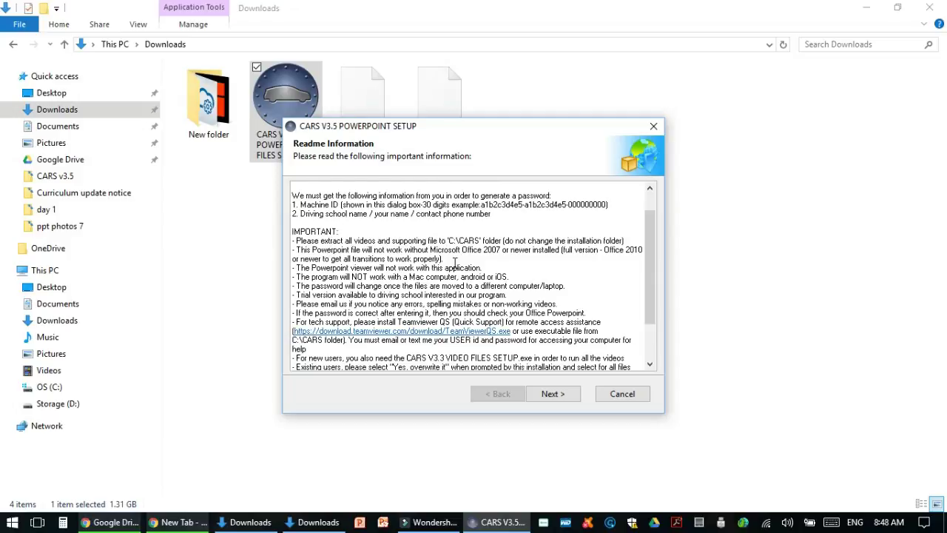
{"action": "scroll", "coordinate": [434, 273], "scroll_direction": "down", "scroll_amount": 1}
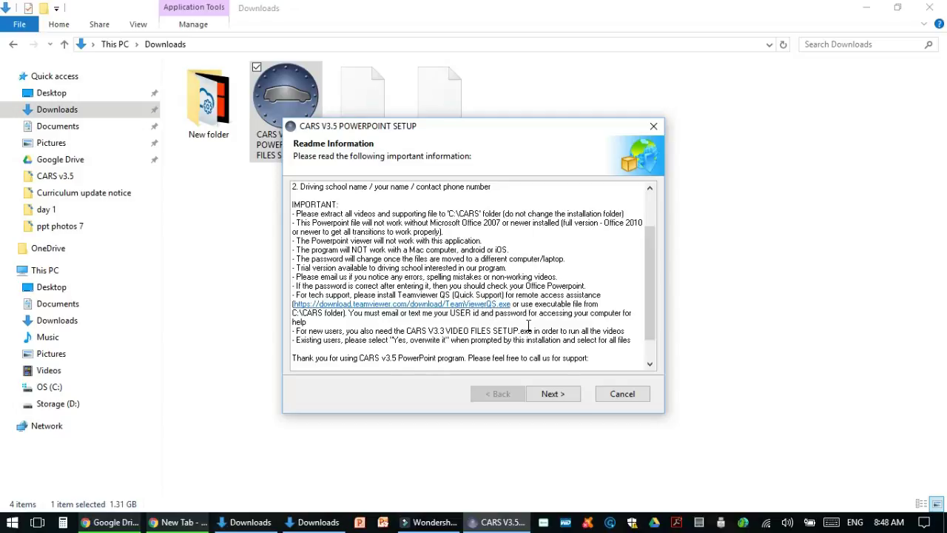
{"action": "scroll", "coordinate": [528, 325], "scroll_direction": "down", "scroll_amount": 1}
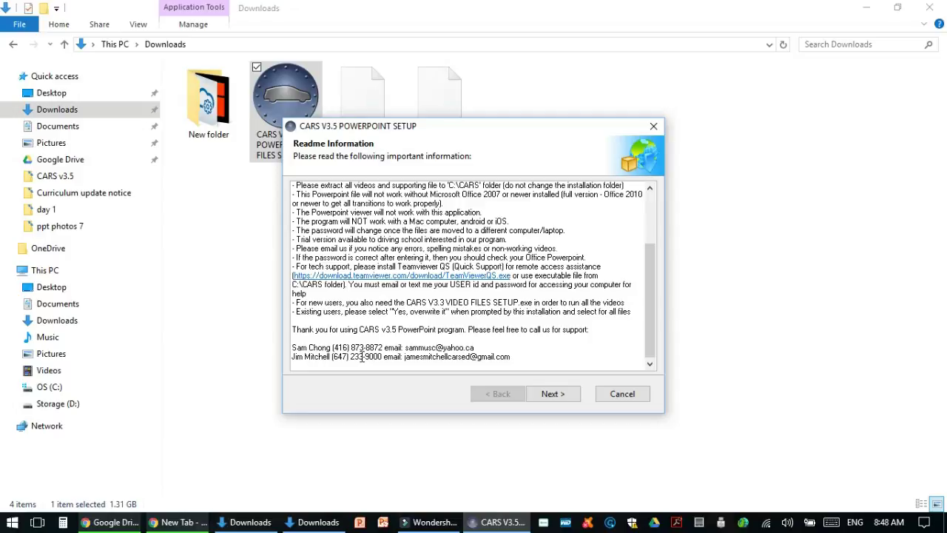
{"action": "left_click", "coordinate": [549, 395]}
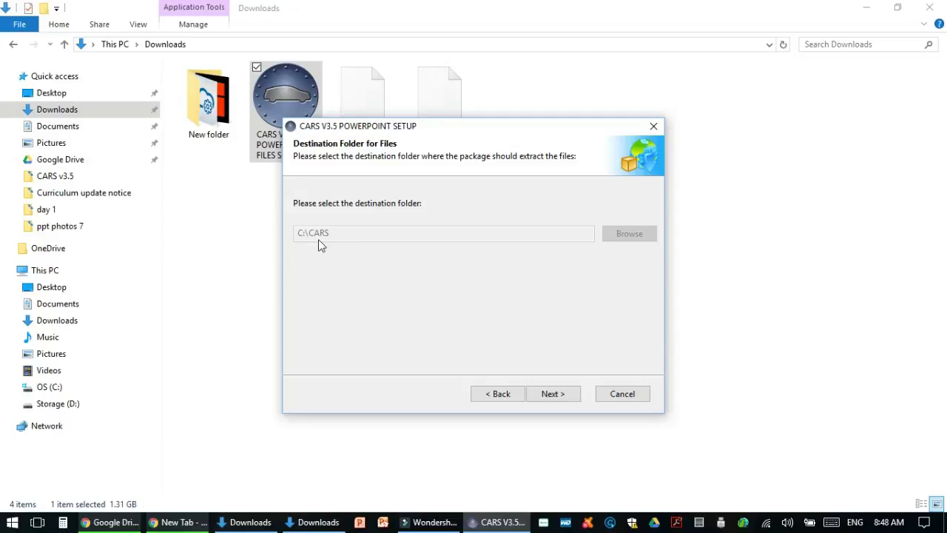
{"action": "left_click", "coordinate": [554, 395]}
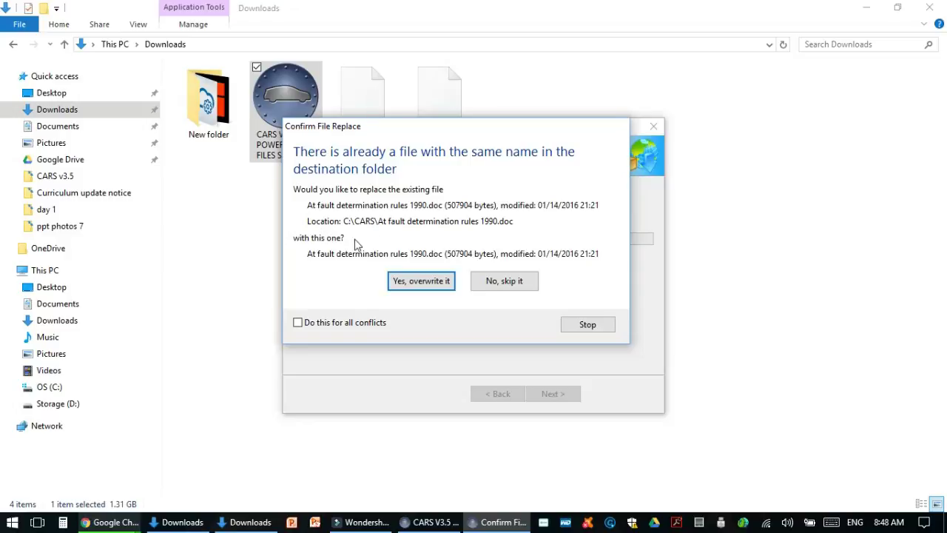
Overwrite all conflicting files in C:\CARS and close the installer once unpacking finishes
{"action": "left_click", "coordinate": [298, 325]}
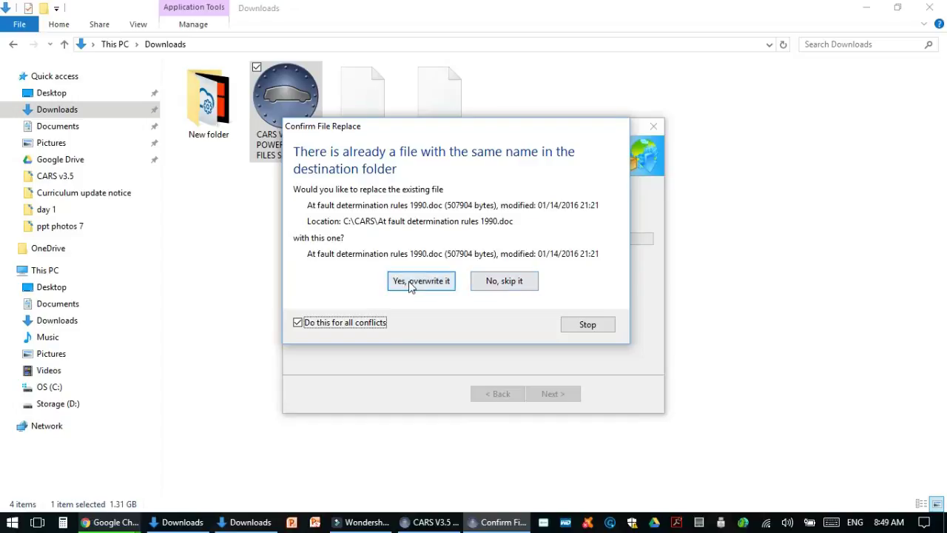
{"action": "left_click", "coordinate": [409, 284]}
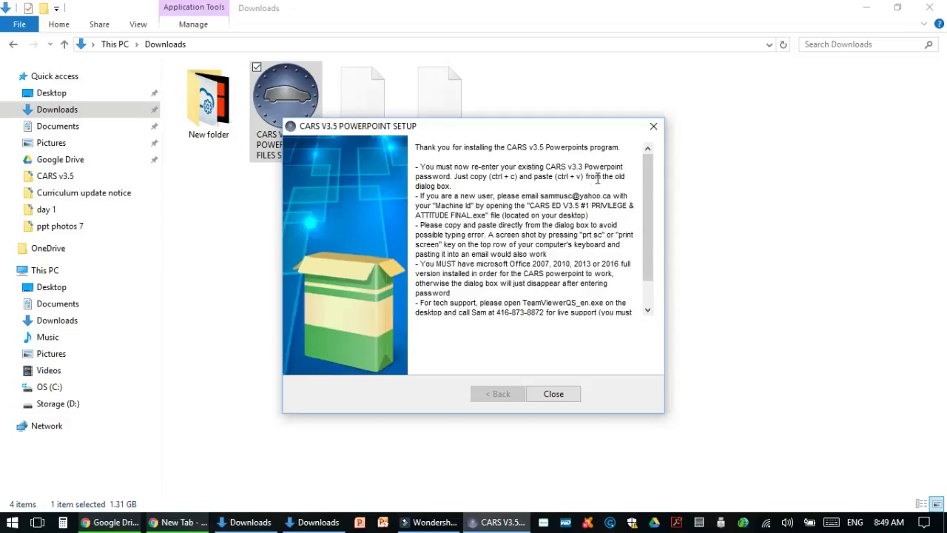
{"action": "left_click", "coordinate": [555, 395]}
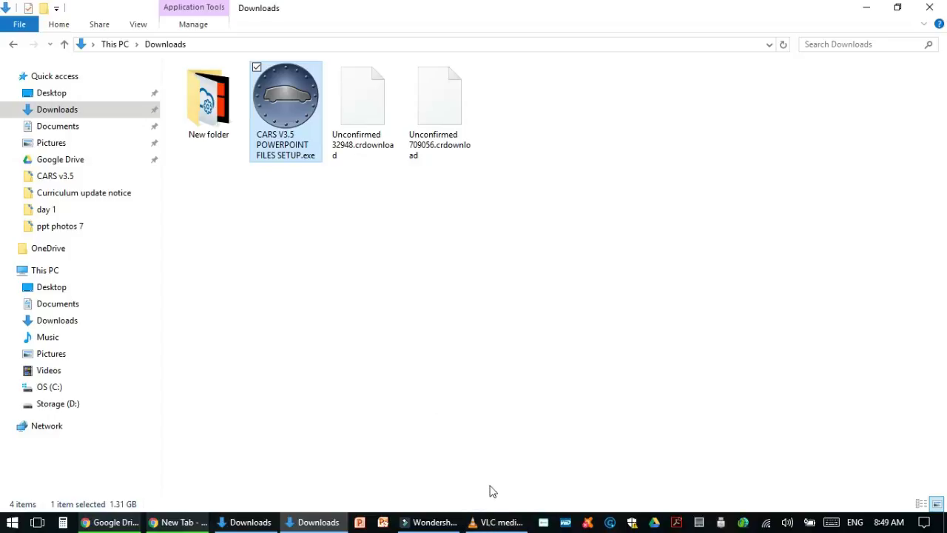
Reinstall VLC with default components, untick Run VLC media player, and finish the wizard
{"action": "left_click", "coordinate": [475, 528]}
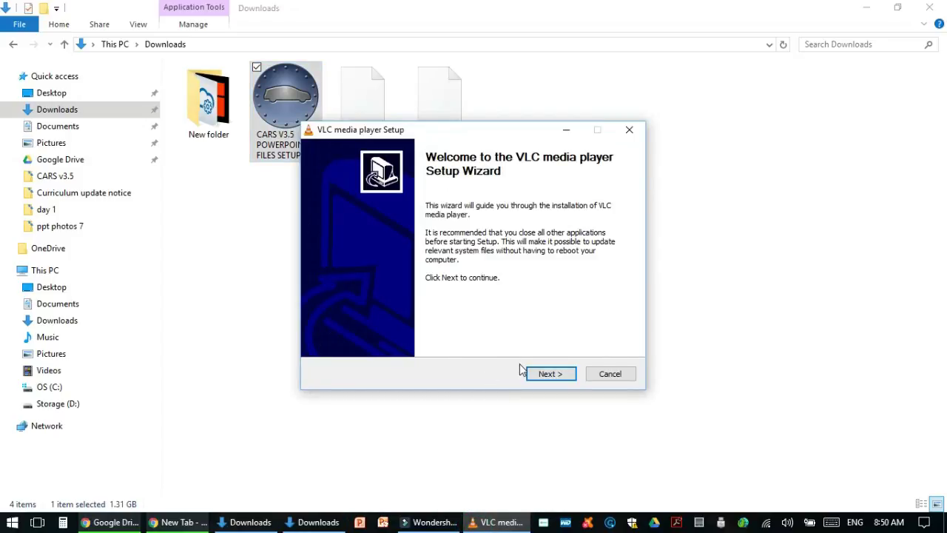
{"action": "left_click", "coordinate": [550, 379]}
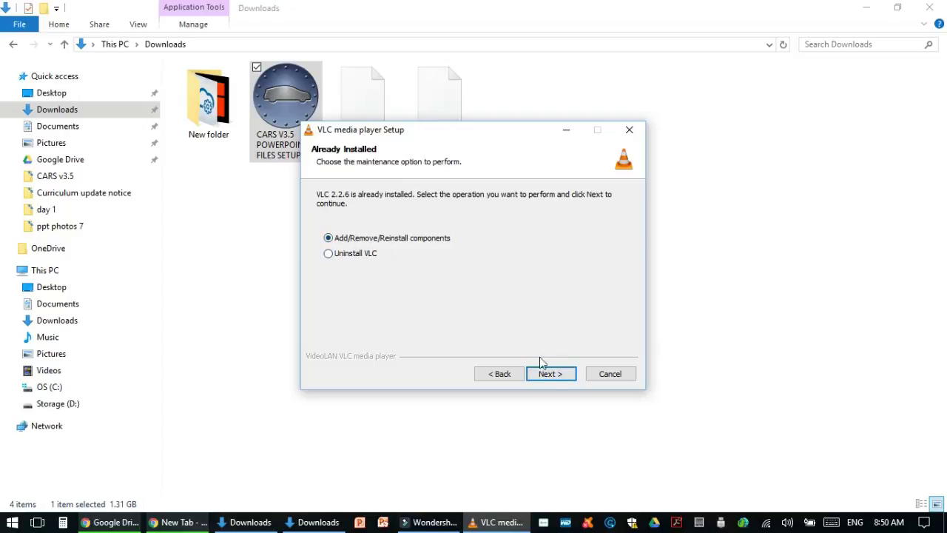
{"action": "left_click", "coordinate": [562, 379]}
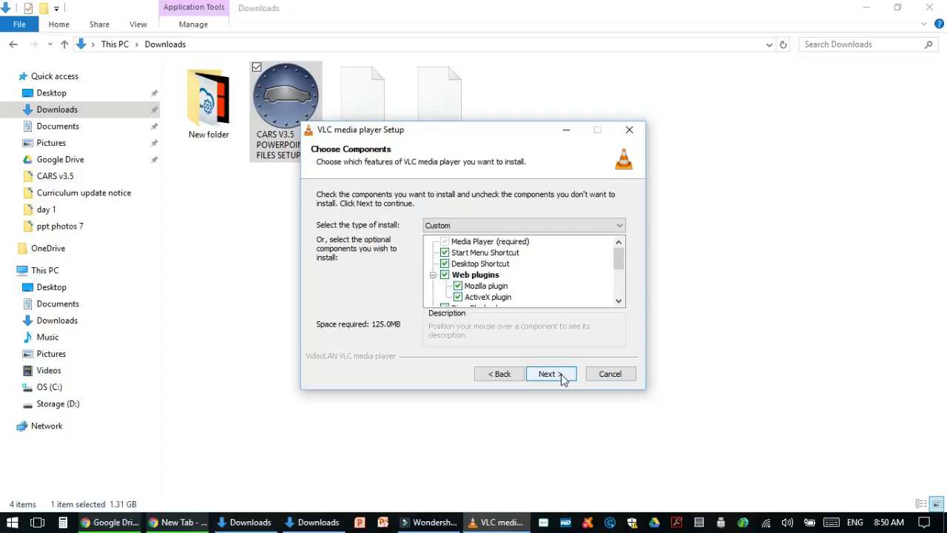
{"action": "left_click", "coordinate": [563, 377]}
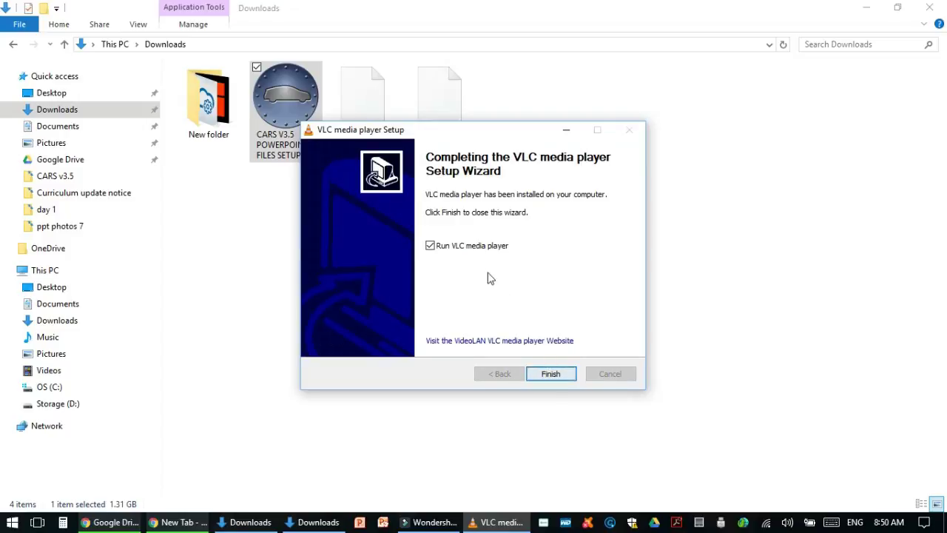
{"action": "left_click", "coordinate": [430, 246]}
{"action": "left_click", "coordinate": [562, 377]}
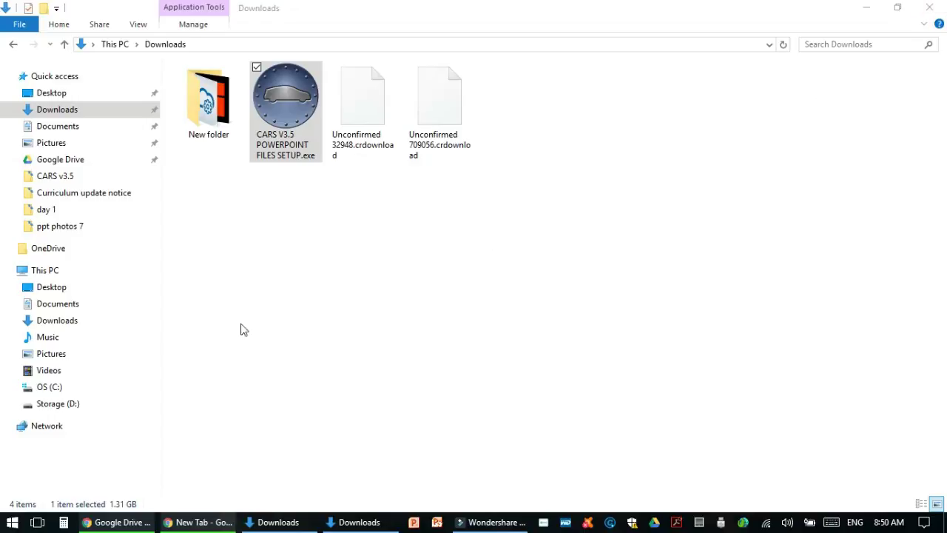
Go to drive OS (C:) and open the CARS folder
{"action": "left_click", "coordinate": [55, 392]}
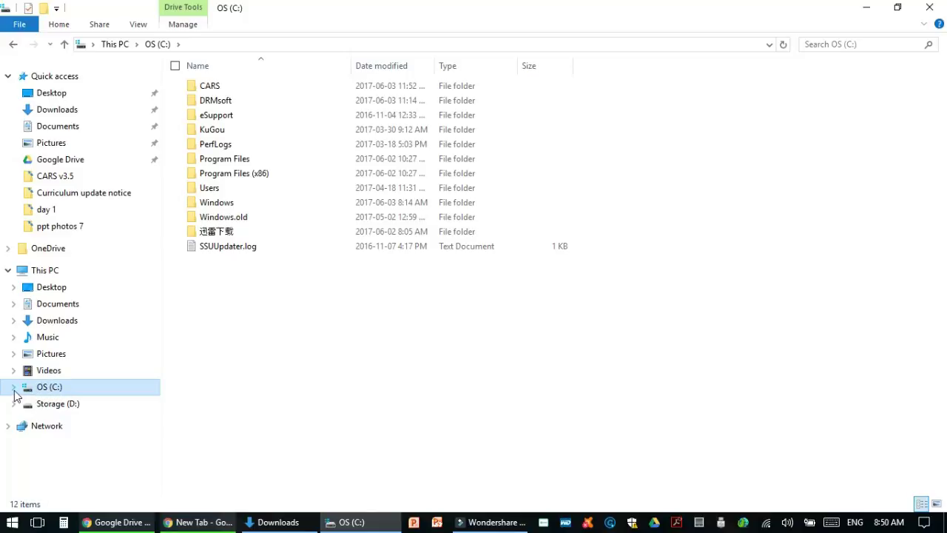
{"action": "left_click", "coordinate": [8, 270]}
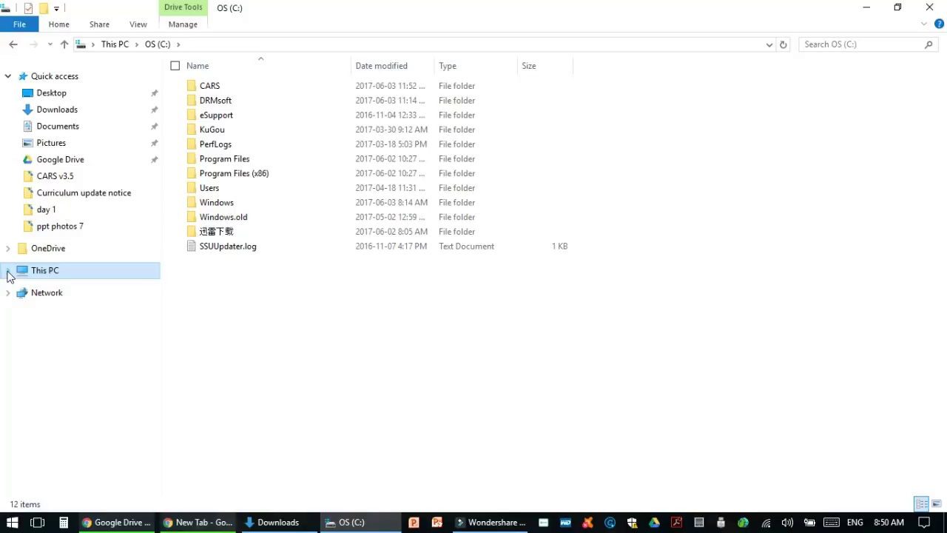
{"action": "left_click", "coordinate": [8, 271]}
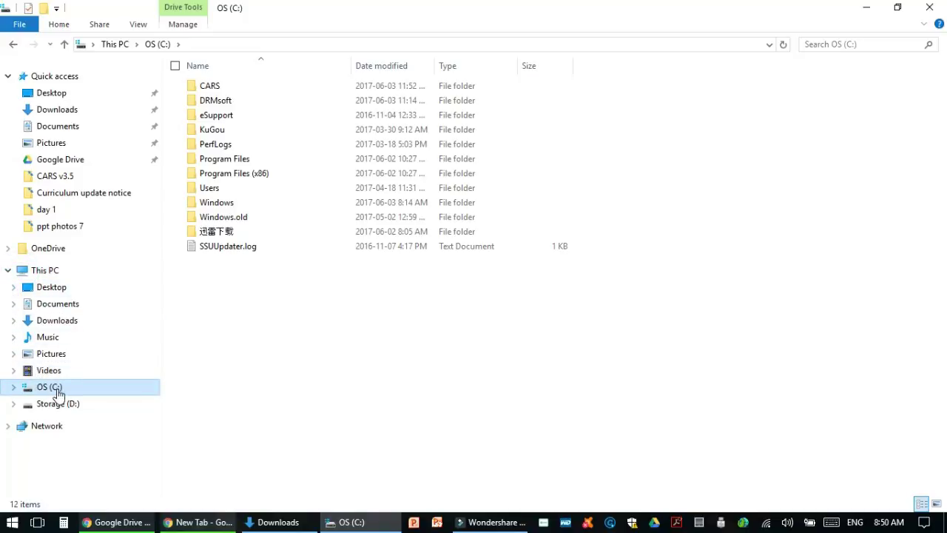
{"action": "double_click", "coordinate": [215, 88]}
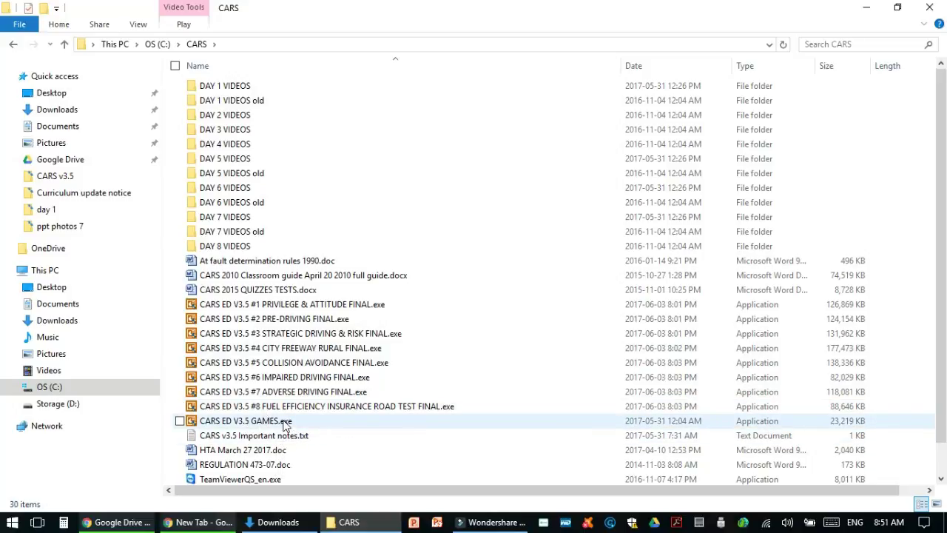
Scroll through C:\CARS and select TeamViewerQS_en.exe, then CARS v3.5 Important notes.txt
{"action": "scroll", "coordinate": [289, 430], "scroll_direction": "down", "scroll_amount": 1}
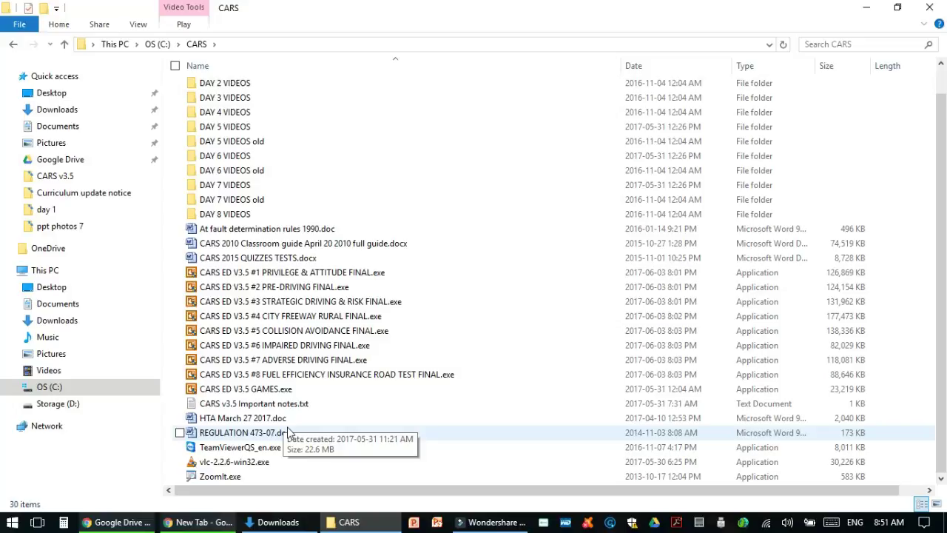
{"action": "left_click", "coordinate": [235, 450]}
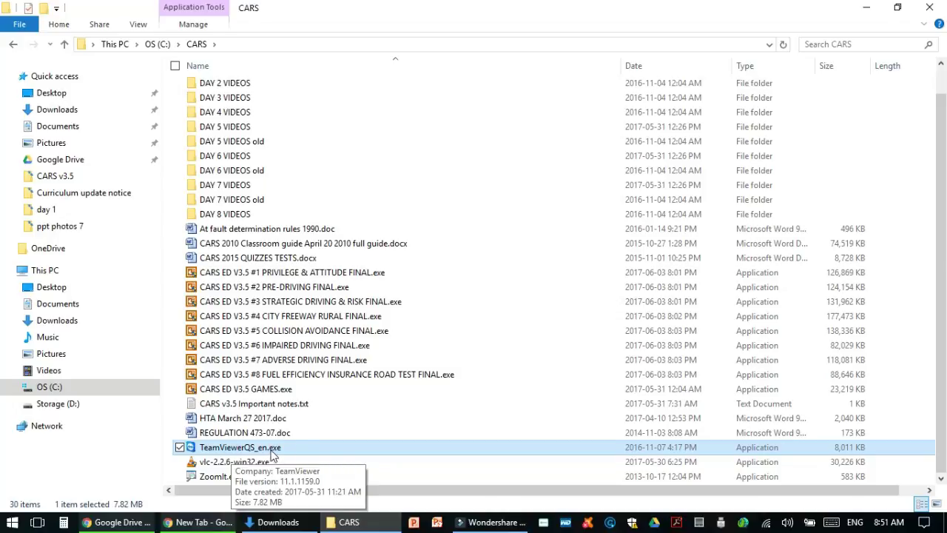
{"action": "left_click", "coordinate": [274, 407]}
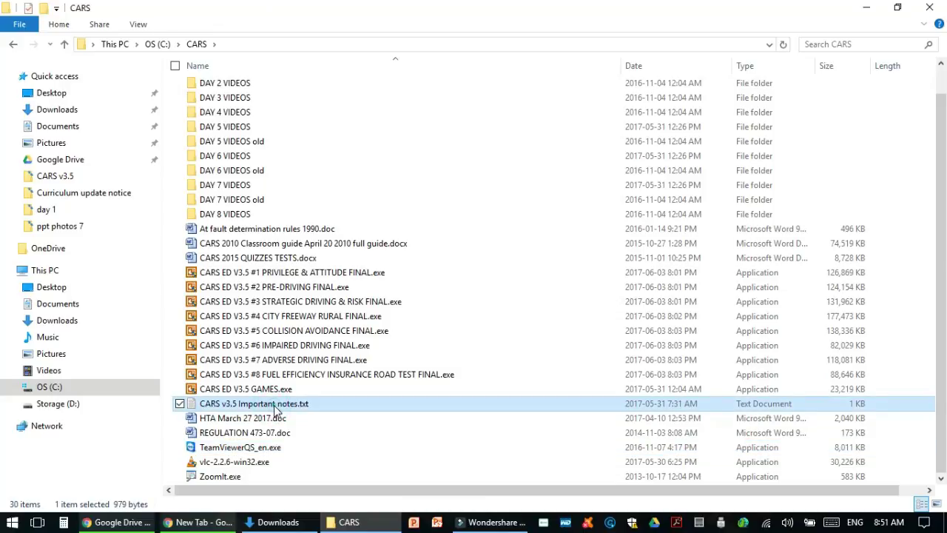
{"action": "double_click", "coordinate": [275, 406]}
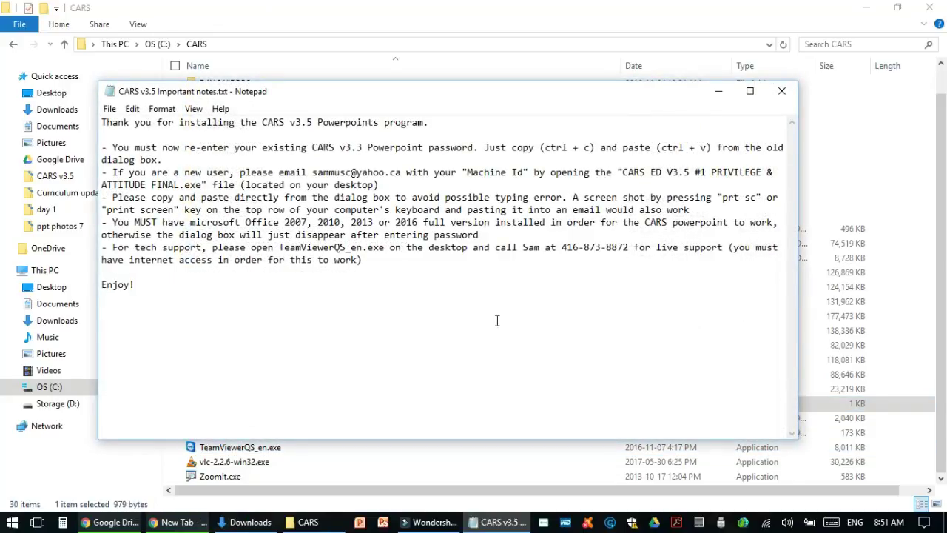
{"action": "left_click", "coordinate": [781, 91]}
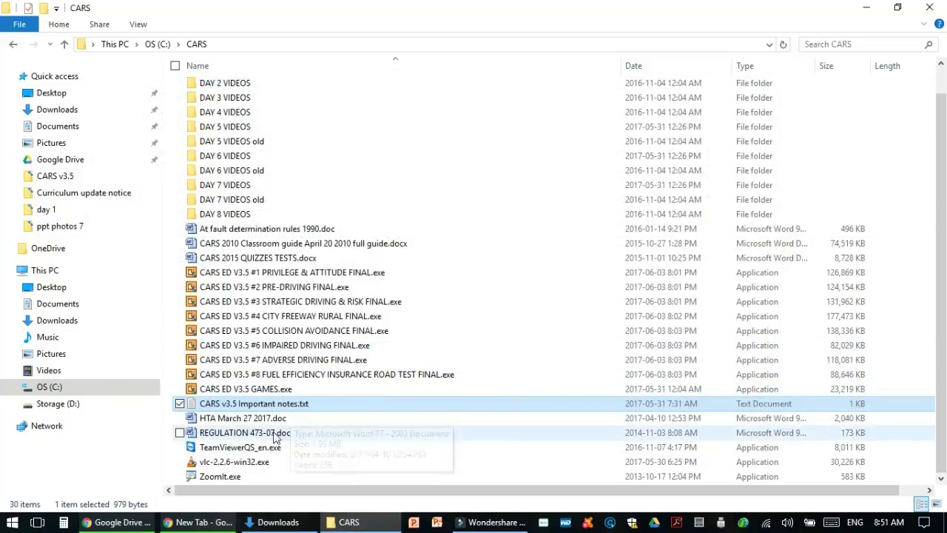
{"action": "left_click", "coordinate": [214, 418]}
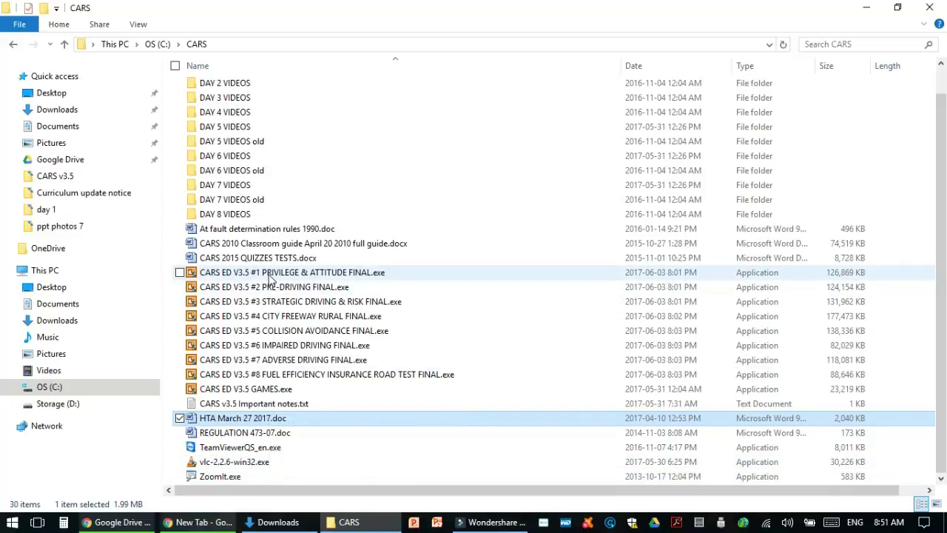
{"action": "left_click", "coordinate": [270, 277]}
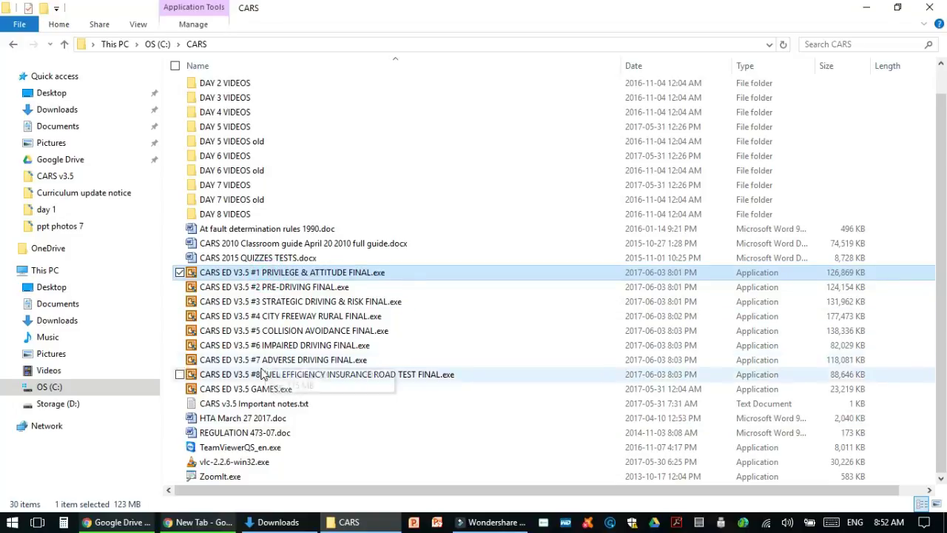
Launch CARS ED V3.5 #1 and cut the prefilled password from its field
{"action": "double_click", "coordinate": [254, 276]}
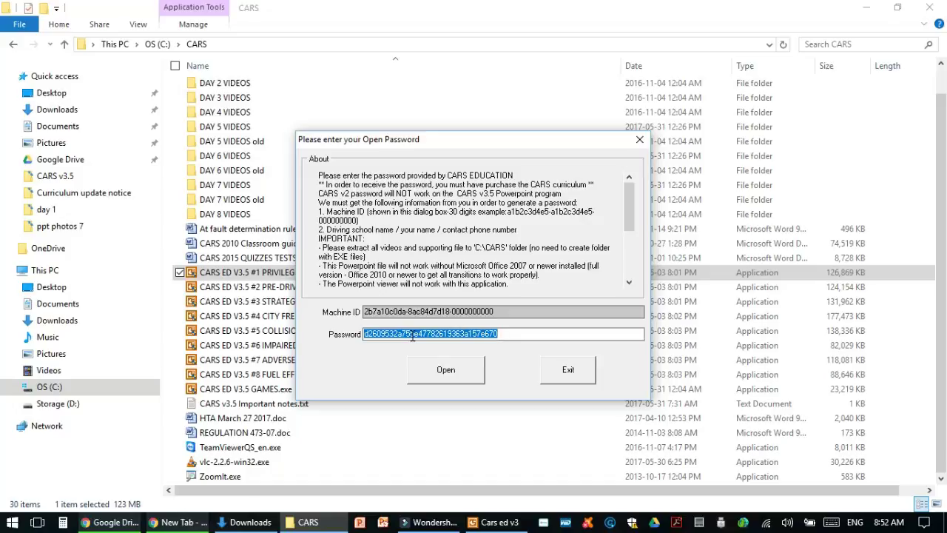
{"action": "right_click", "coordinate": [412, 335]}
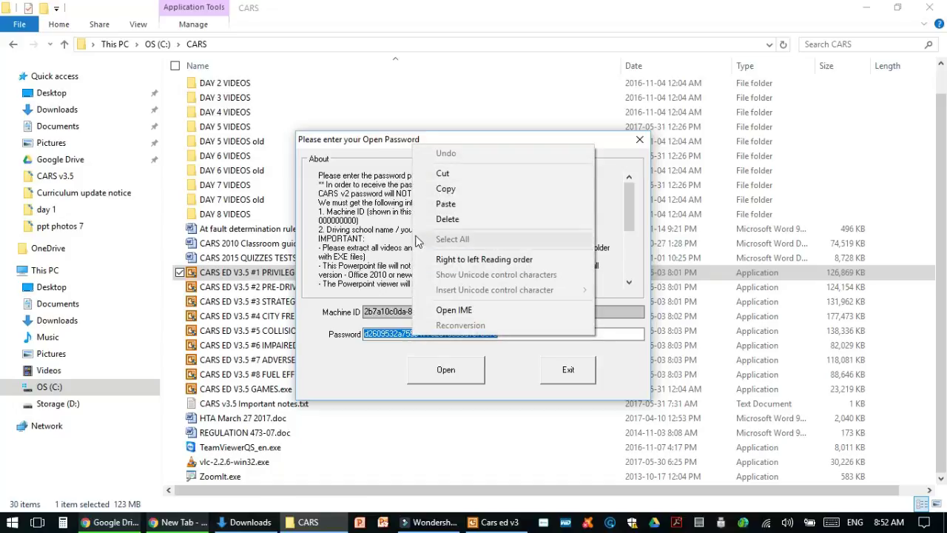
{"action": "left_click", "coordinate": [442, 173]}
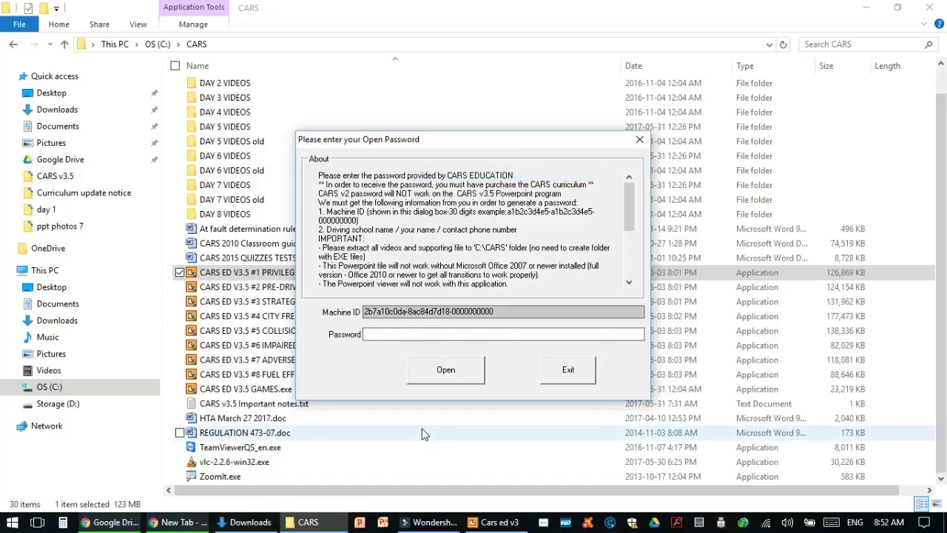
Copy the Machine ID and return to Chrome
{"action": "left_click_drag", "start_coordinate": [364, 311], "coordinate": [499, 312]}
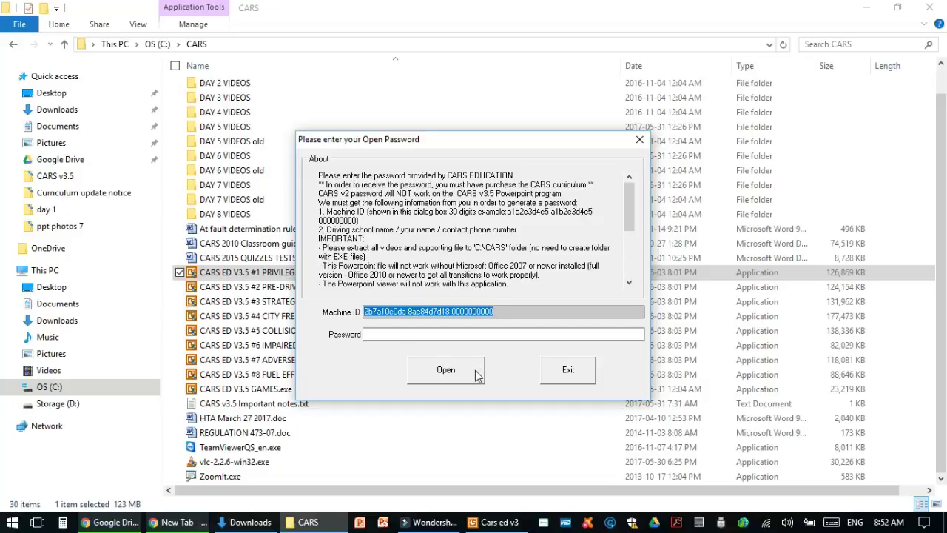
{"action": "right_click", "coordinate": [412, 314]}
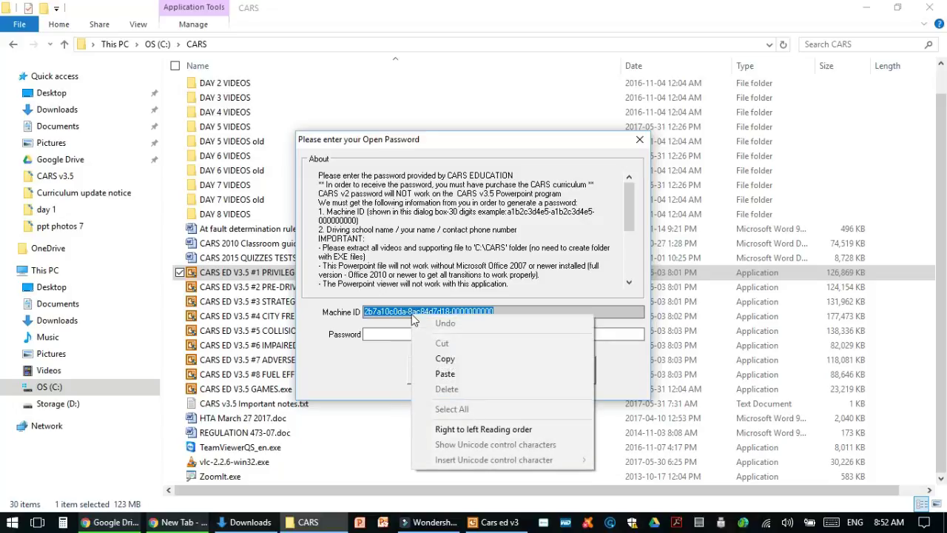
{"action": "left_click", "coordinate": [438, 362]}
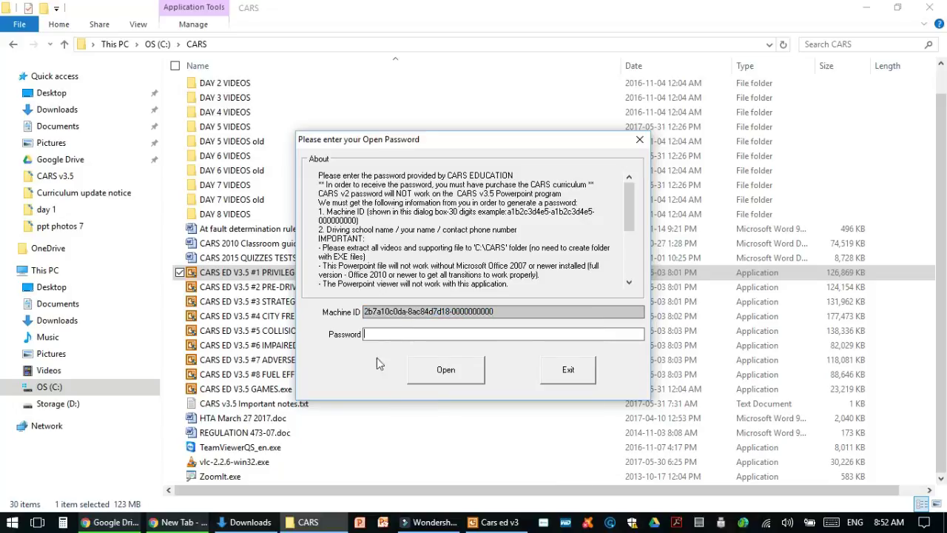
{"action": "left_click", "coordinate": [130, 522]}
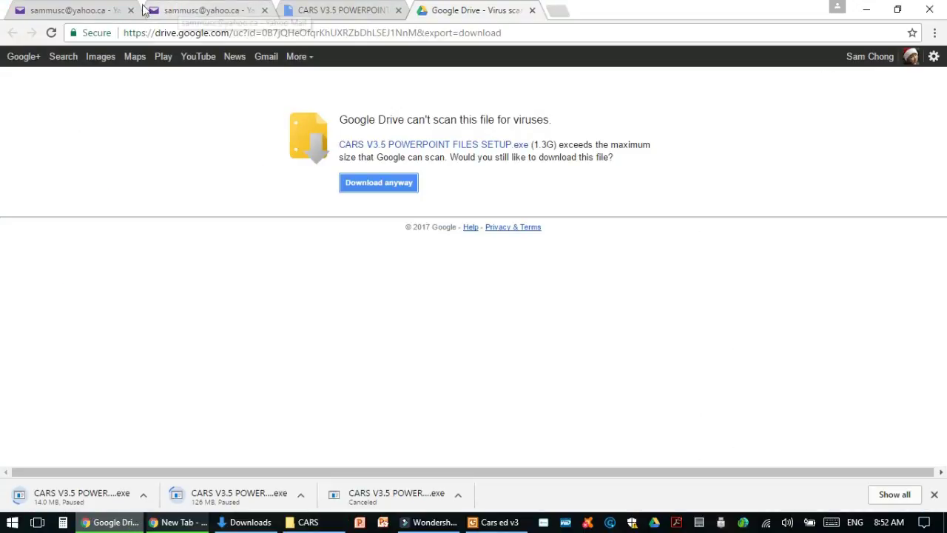
Switch to the Yahoo Mail draft and dismiss the recipient contact card
{"action": "left_click", "coordinate": [86, 11]}
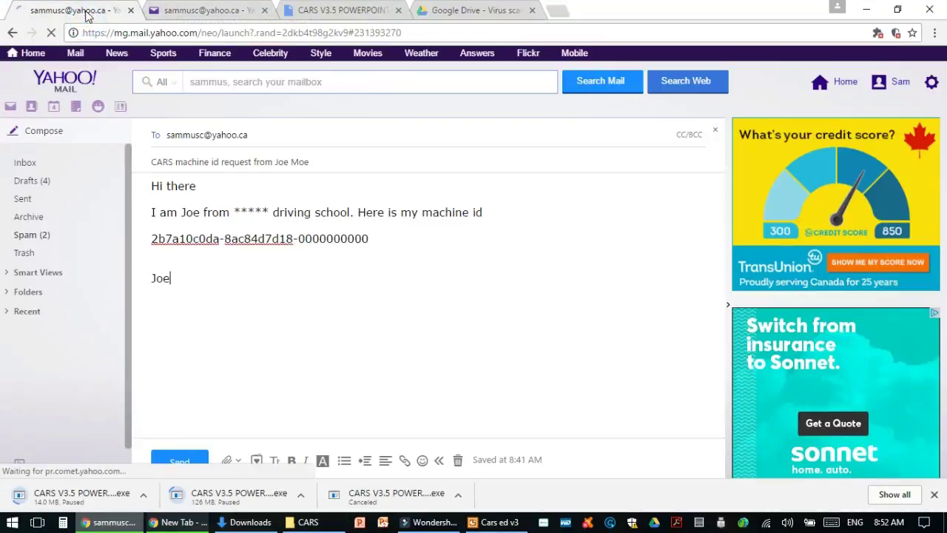
{"action": "left_click", "coordinate": [168, 141]}
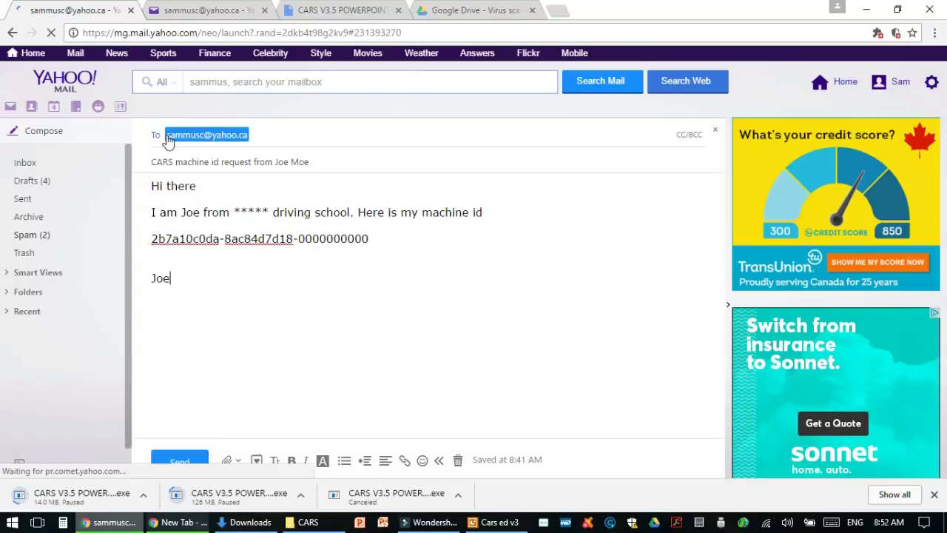
{"action": "mouse_move", "coordinate": [168, 141]}
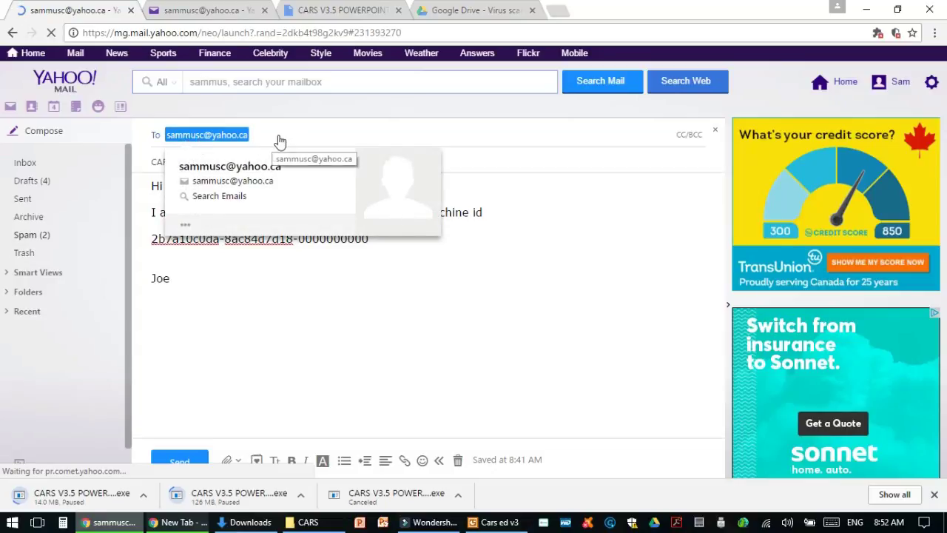
{"action": "left_click", "coordinate": [222, 331]}
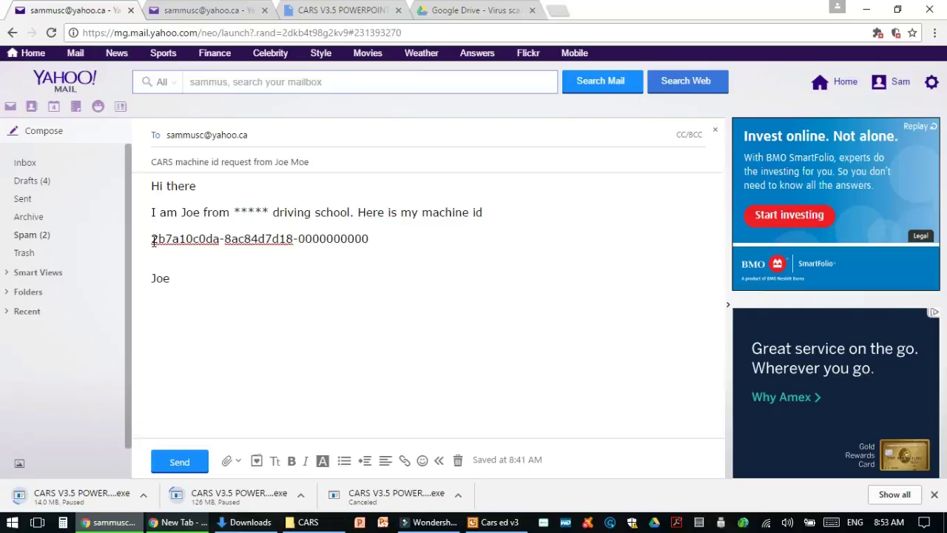
Try pasting the clipboard over and above the machine ID, undoing each paste
{"action": "left_click_drag", "start_coordinate": [393, 235], "coordinate": [148, 231]}
{"action": "right_click", "coordinate": [158, 235]}
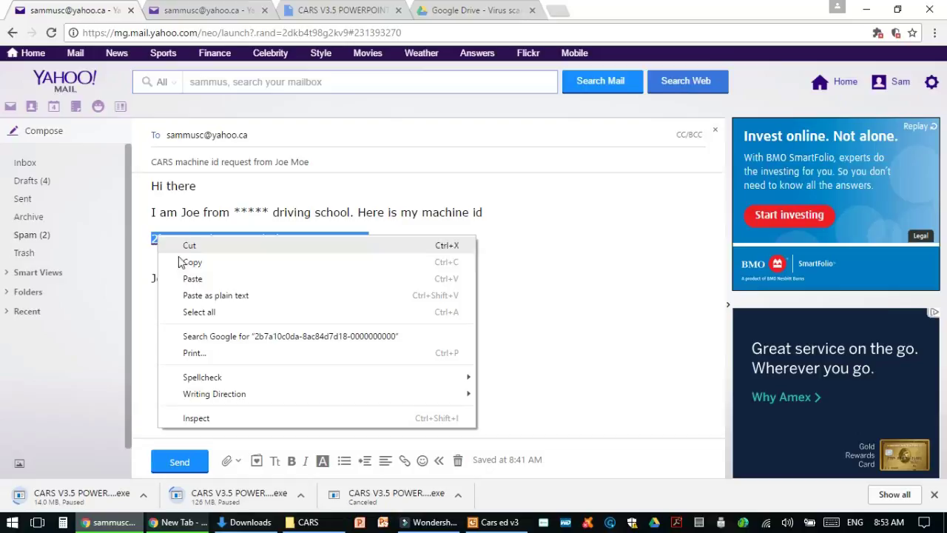
{"action": "left_click", "coordinate": [194, 279]}
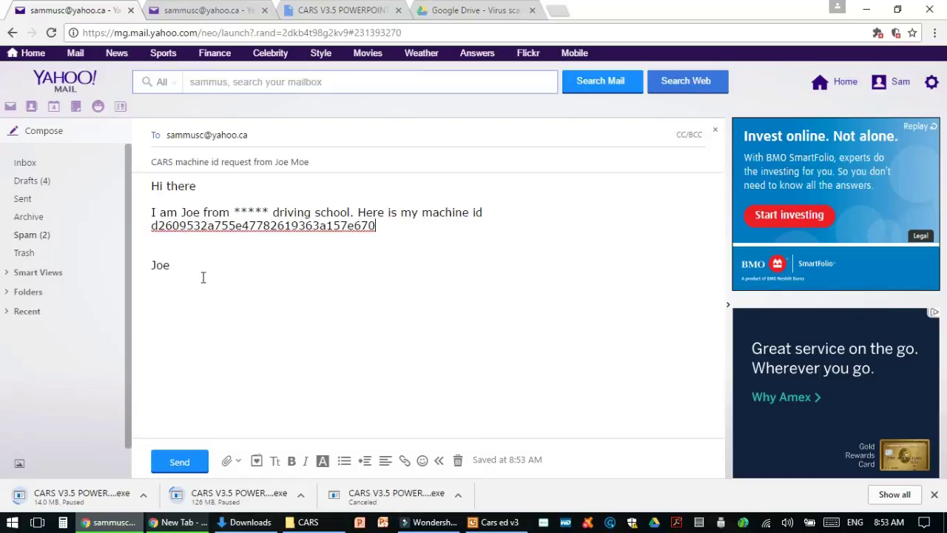
{"action": "key", "text": "ctrl+z"}
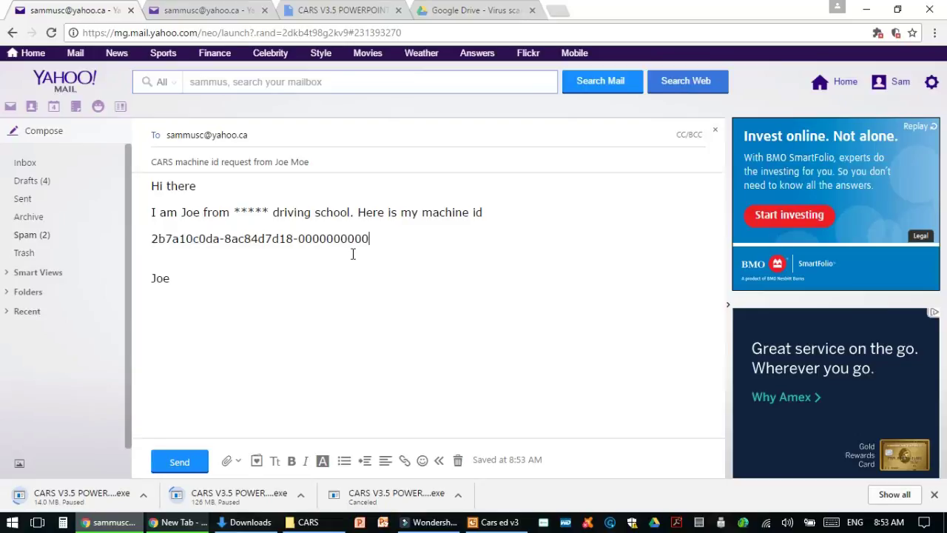
{"action": "right_click", "coordinate": [154, 226]}
{"action": "left_click", "coordinate": [184, 311]}
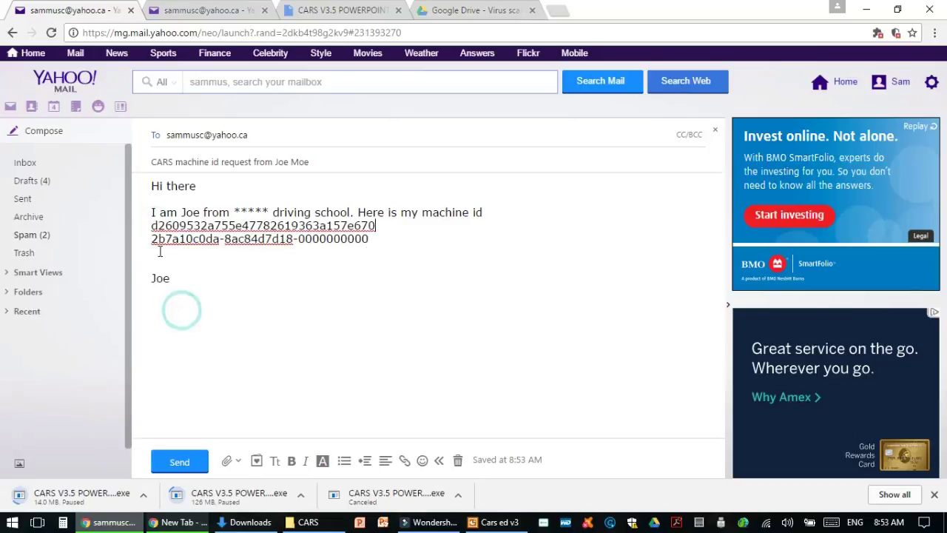
{"action": "key", "text": "ctrl+z"}
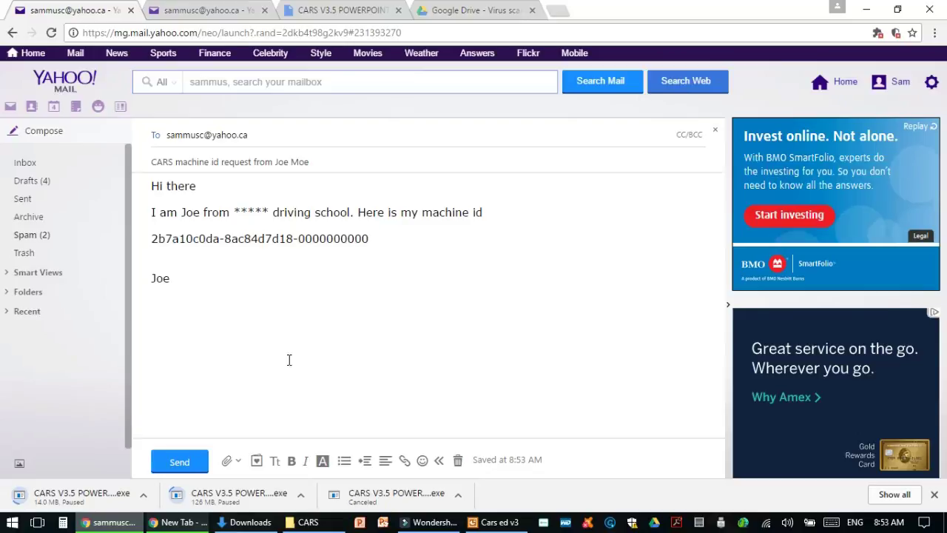
Paste the password on the blank line below the machine ID, select it, and return to the CARS prompt
{"action": "left_click_drag", "start_coordinate": [394, 235], "coordinate": [152, 238]}
{"action": "left_click", "coordinate": [233, 258]}
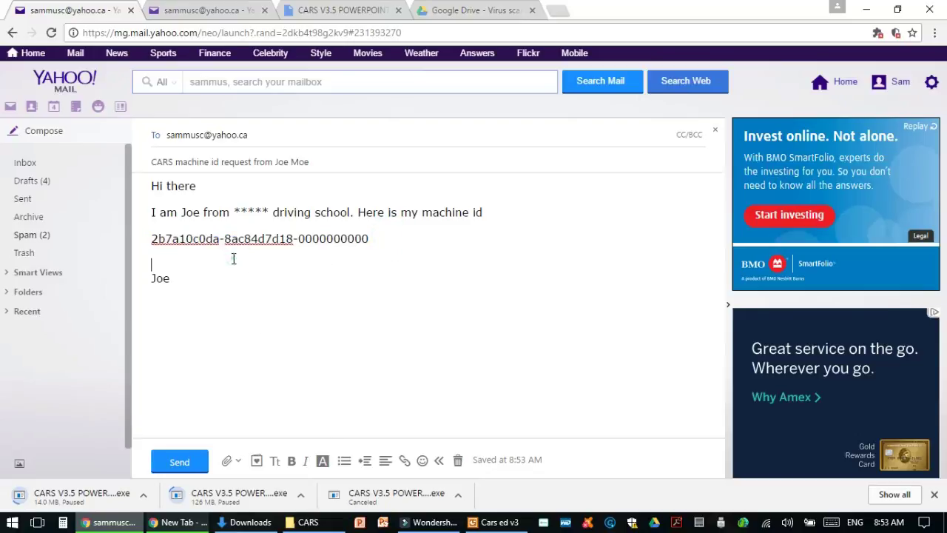
{"action": "right_click", "coordinate": [234, 259]}
{"action": "left_click", "coordinate": [263, 342]}
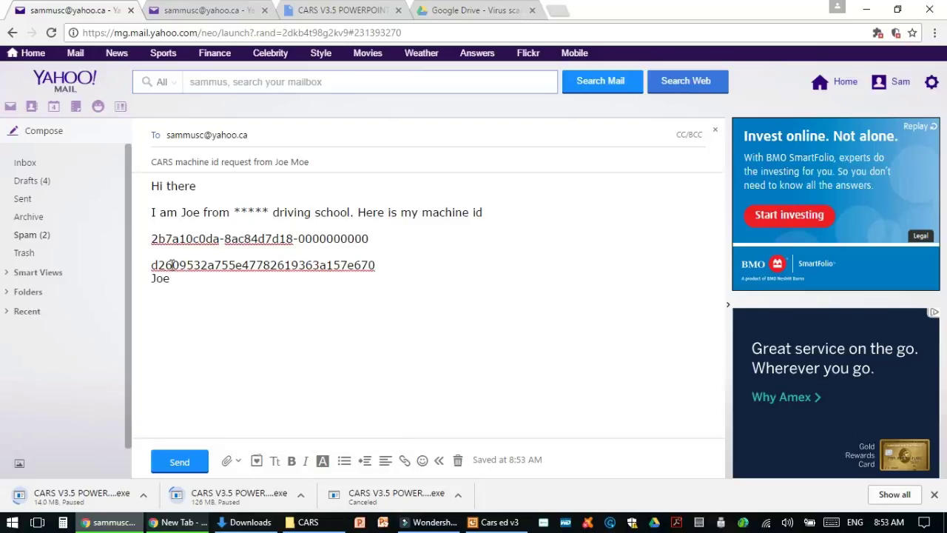
{"action": "left_click_drag", "start_coordinate": [378, 266], "coordinate": [147, 264]}
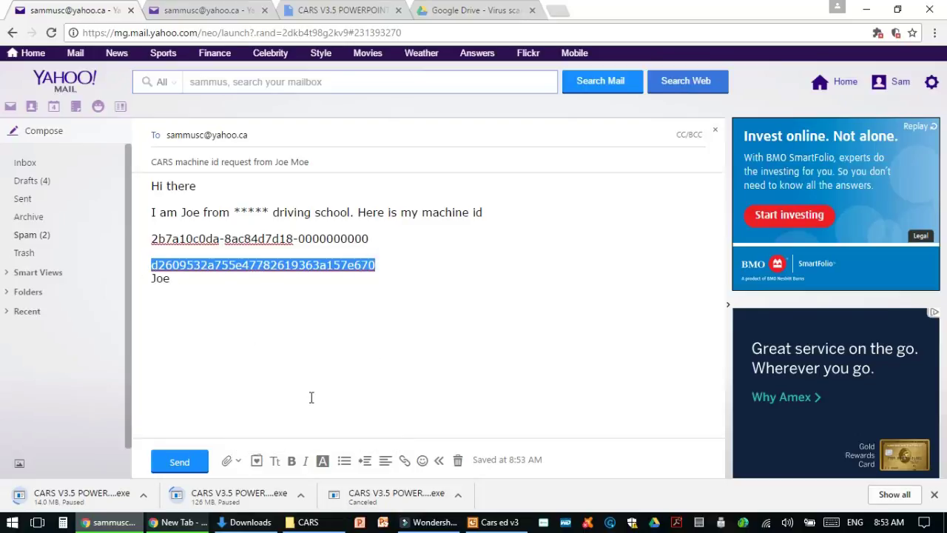
{"action": "left_click", "coordinate": [493, 523]}
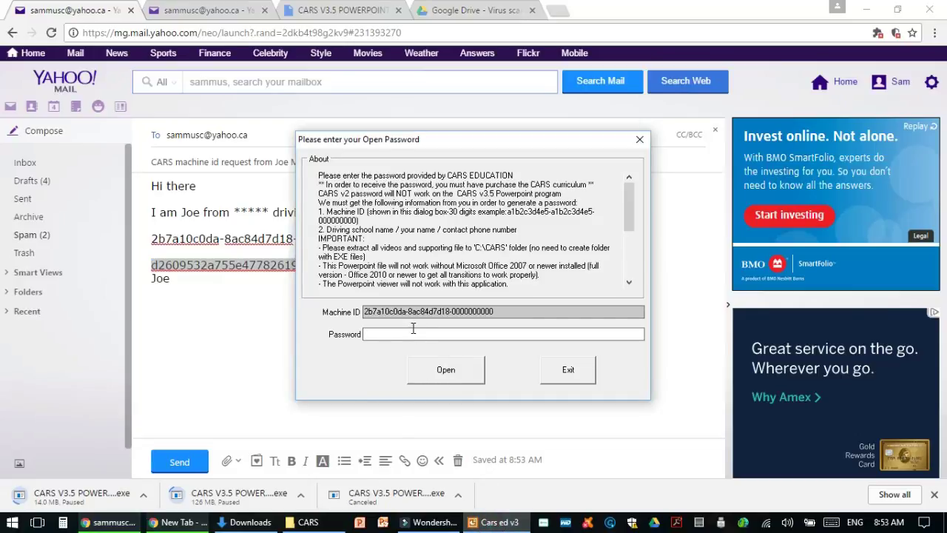
Copy the emailed password and paste it into the CARS Password field
{"action": "right_click", "coordinate": [263, 271]}
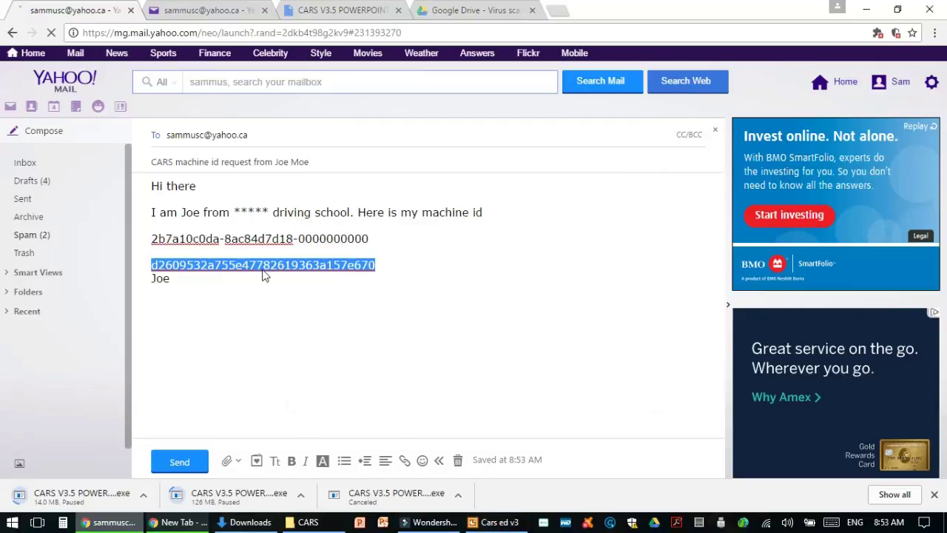
{"action": "left_click", "coordinate": [290, 361]}
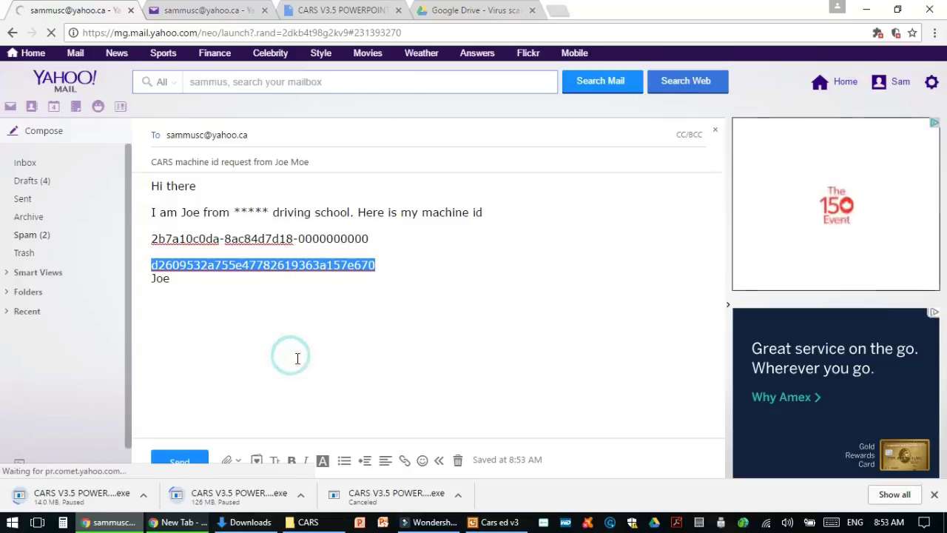
{"action": "left_click", "coordinate": [491, 522]}
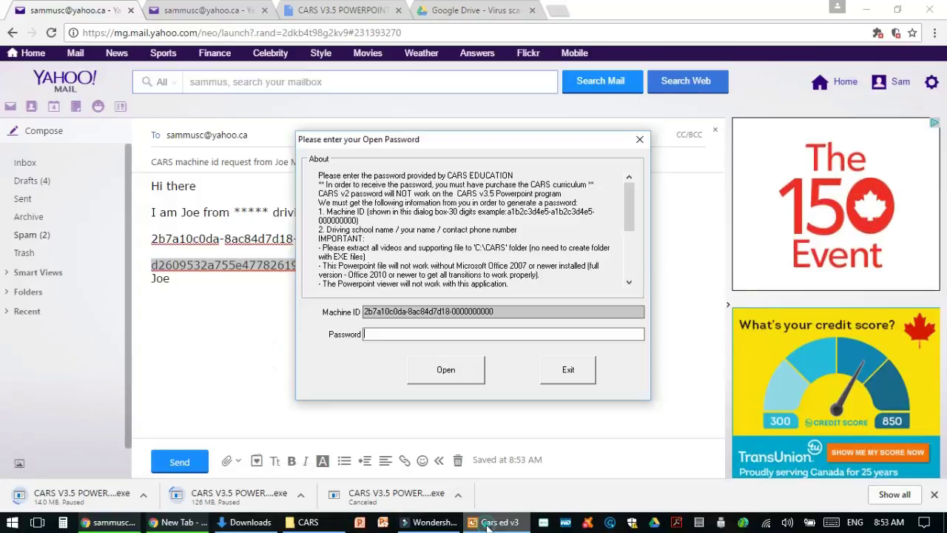
{"action": "right_click", "coordinate": [392, 340]}
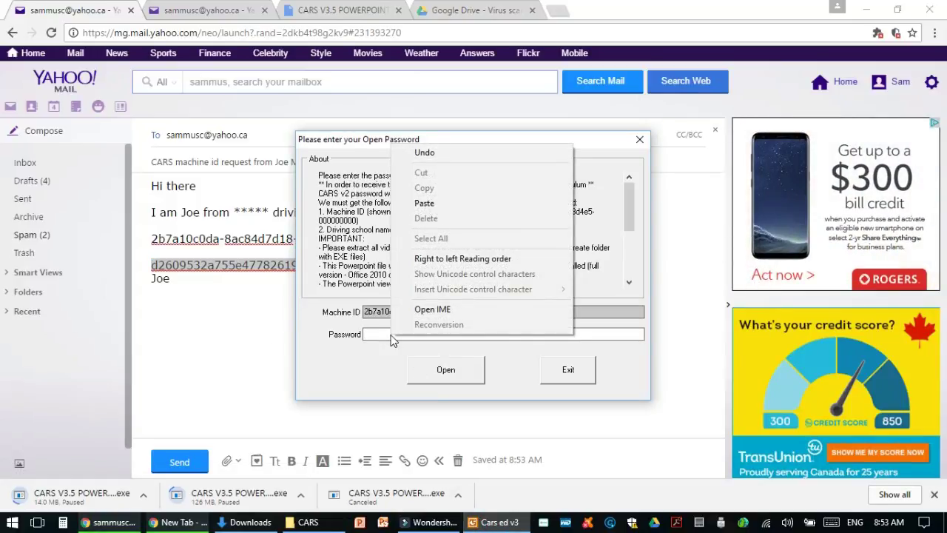
{"action": "left_click", "coordinate": [428, 203]}
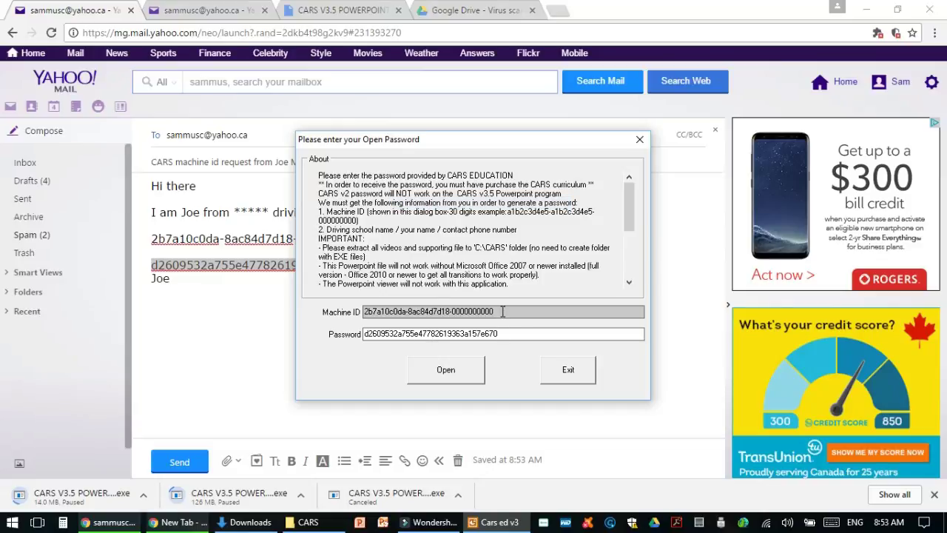
Clear the field, re-paste the password and open the CARS ED V3.5 course
{"action": "left_click_drag", "start_coordinate": [505, 311], "coordinate": [335, 311]}
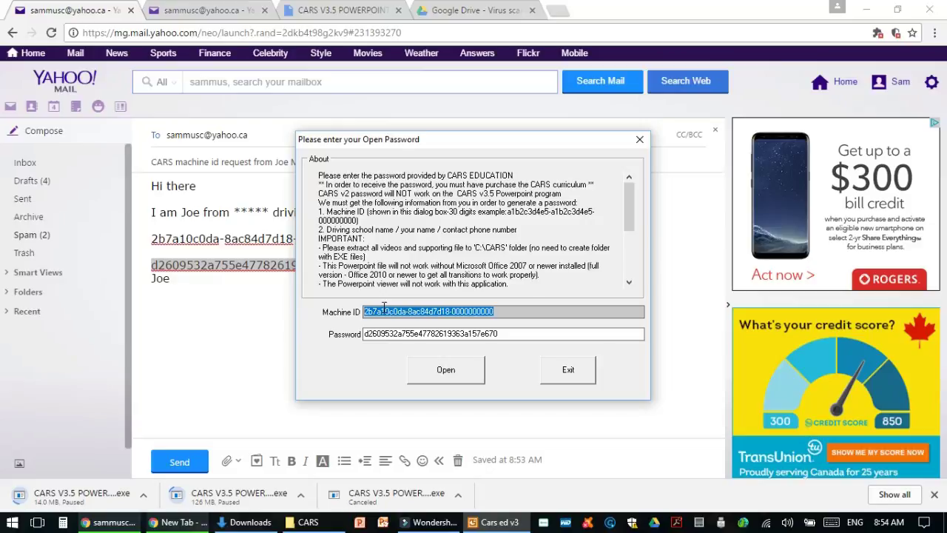
{"action": "left_click_drag", "start_coordinate": [518, 333], "coordinate": [311, 334]}
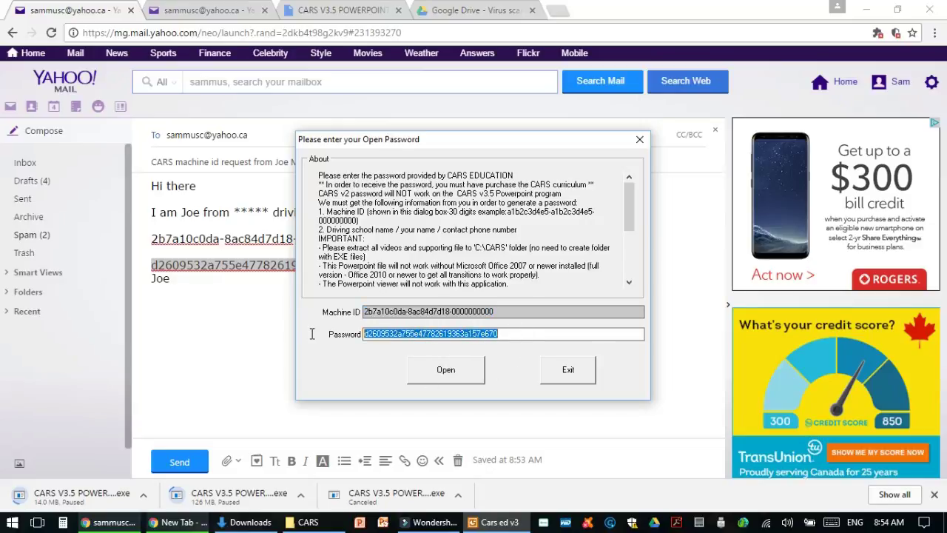
{"action": "key", "text": "BackSpace"}
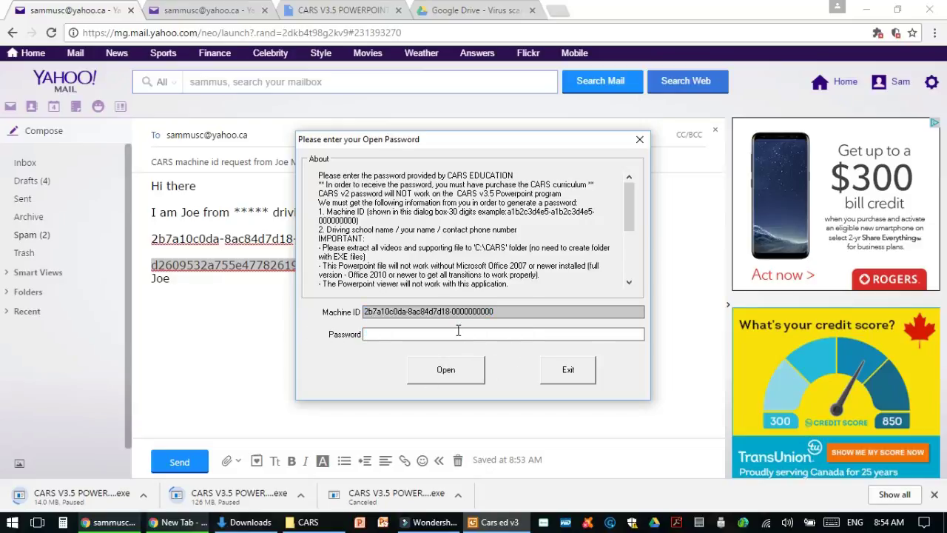
{"action": "key", "text": "ctrl+v"}
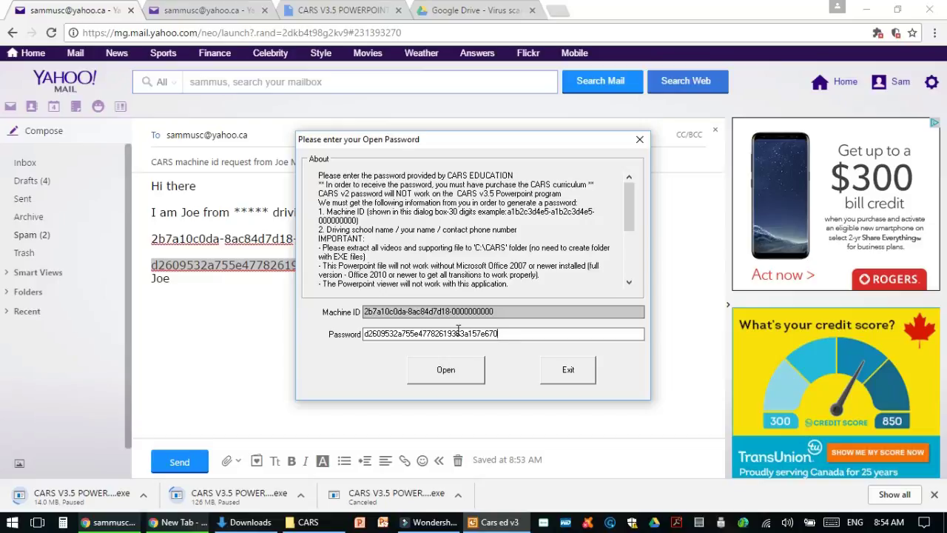
{"action": "left_click", "coordinate": [446, 370]}
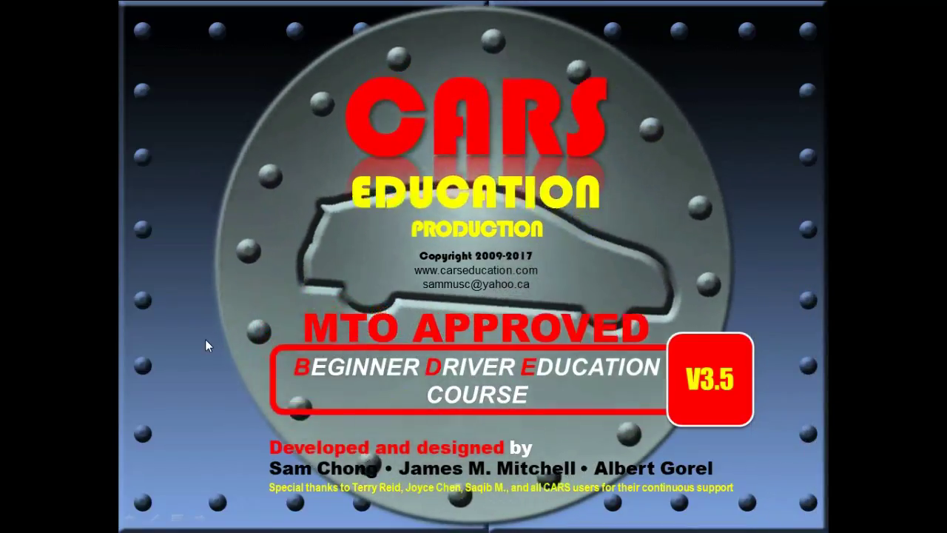
End the running CARS ED V3.5 #1 PowerPoint slideshow
{"action": "right_click", "coordinate": [205, 339]}
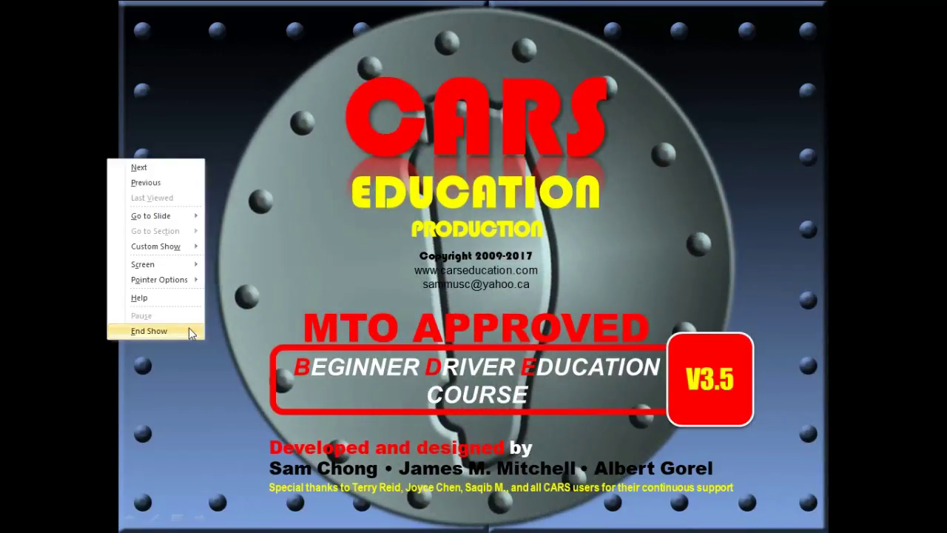
{"action": "left_click", "coordinate": [189, 331]}
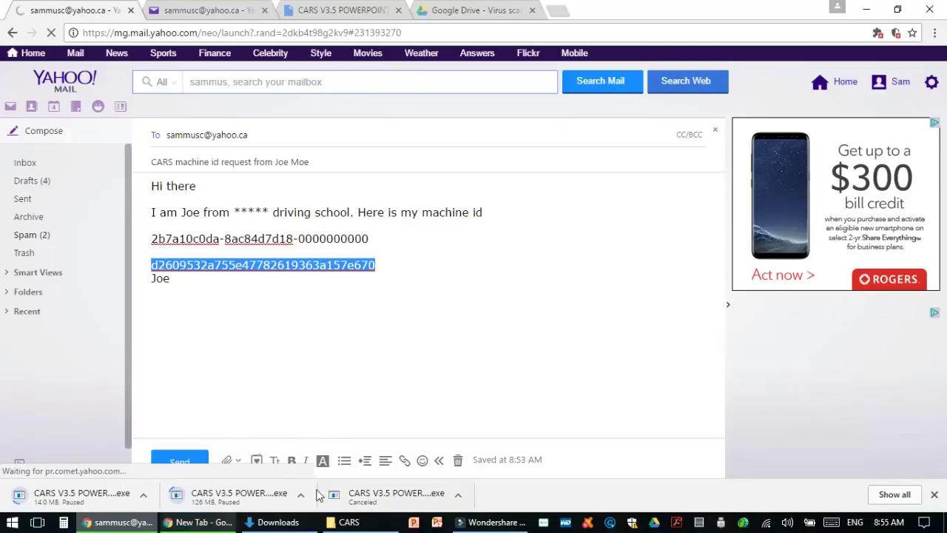
Launch TeamViewerQS_en.exe from C:\CARS with administrator permission
{"action": "left_click", "coordinate": [339, 527]}
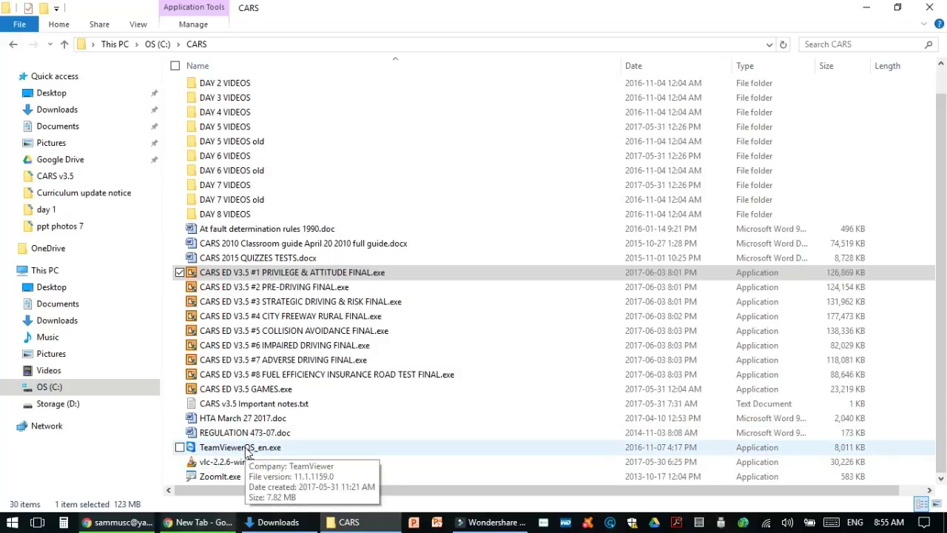
{"action": "double_click", "coordinate": [247, 449]}
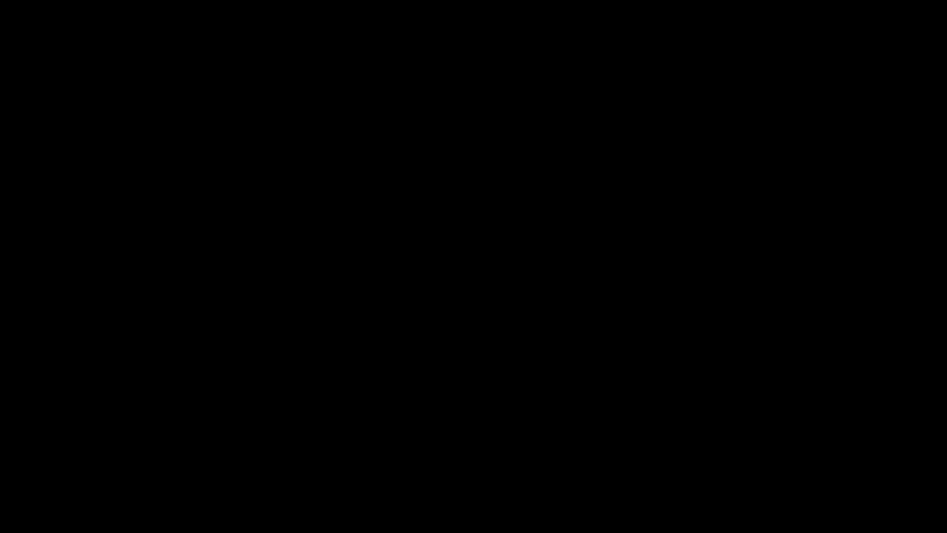
{"action": "left_click", "coordinate": [447, 354]}
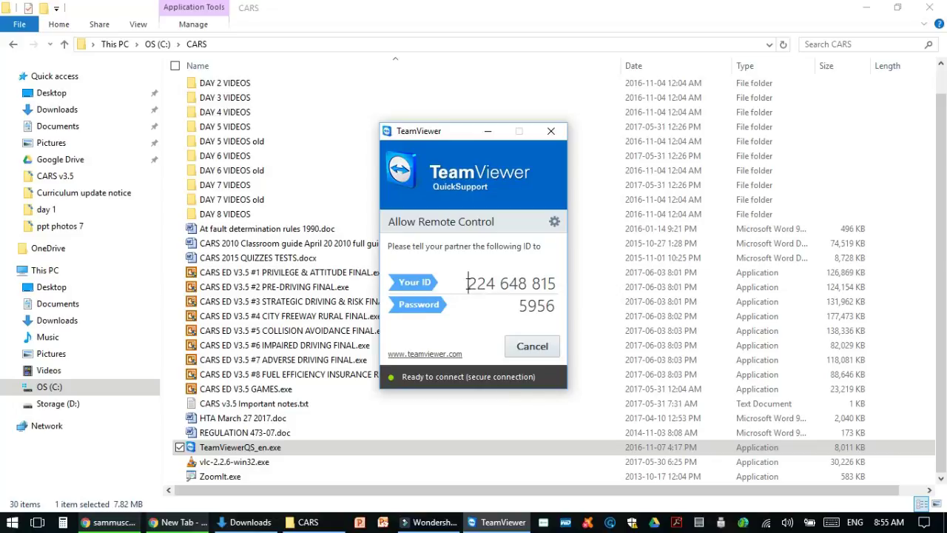
Create a new random session password, then close QuickSupport and its promo window
{"action": "left_click_drag", "start_coordinate": [466, 283], "coordinate": [559, 285]}
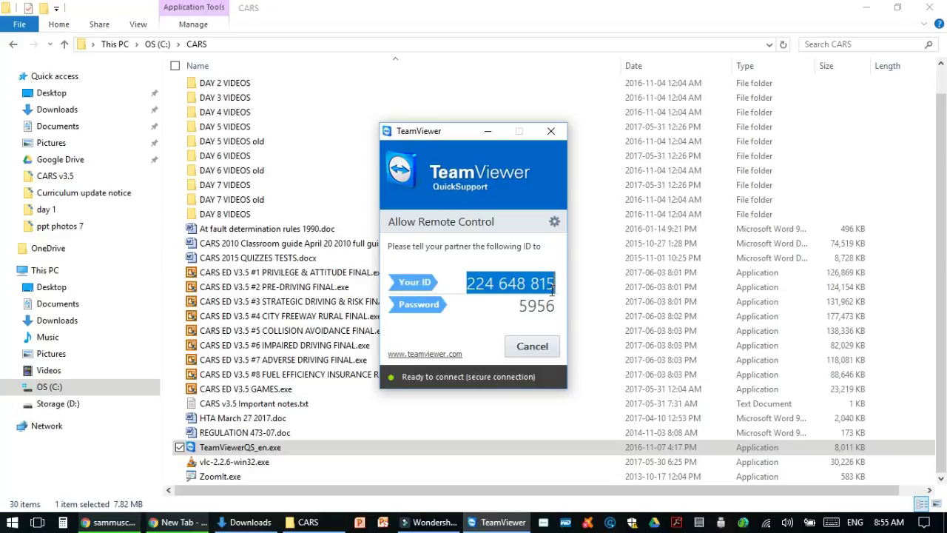
{"action": "double_click", "coordinate": [526, 305]}
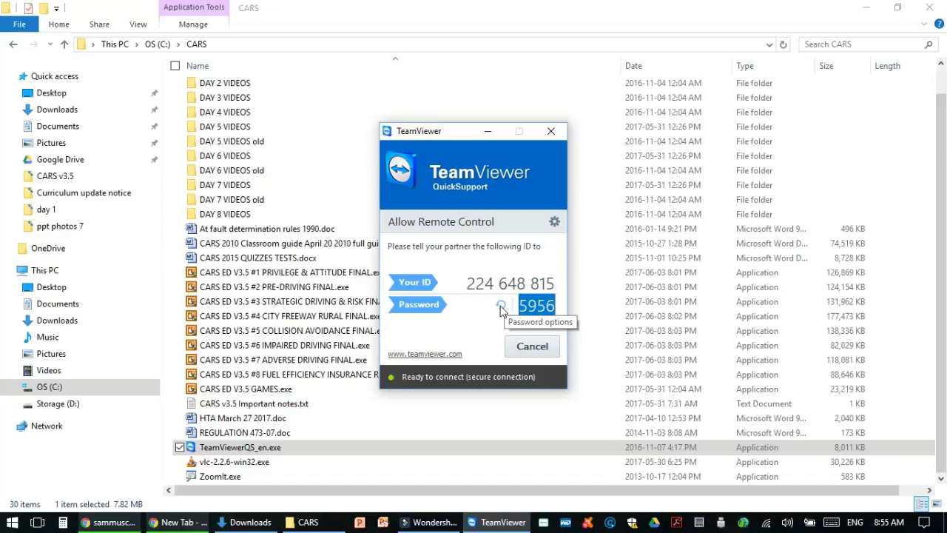
{"action": "left_click", "coordinate": [501, 309]}
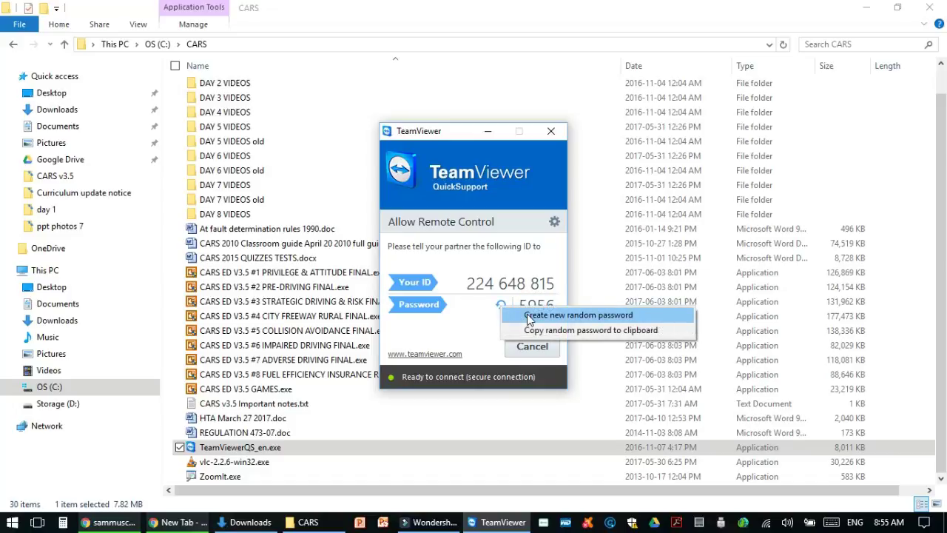
{"action": "left_click", "coordinate": [530, 316]}
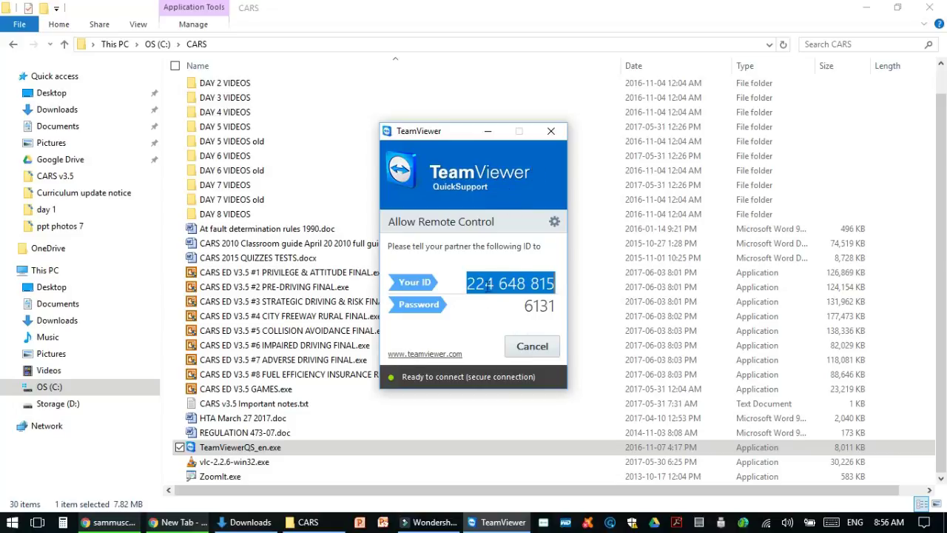
{"action": "left_click", "coordinate": [551, 133]}
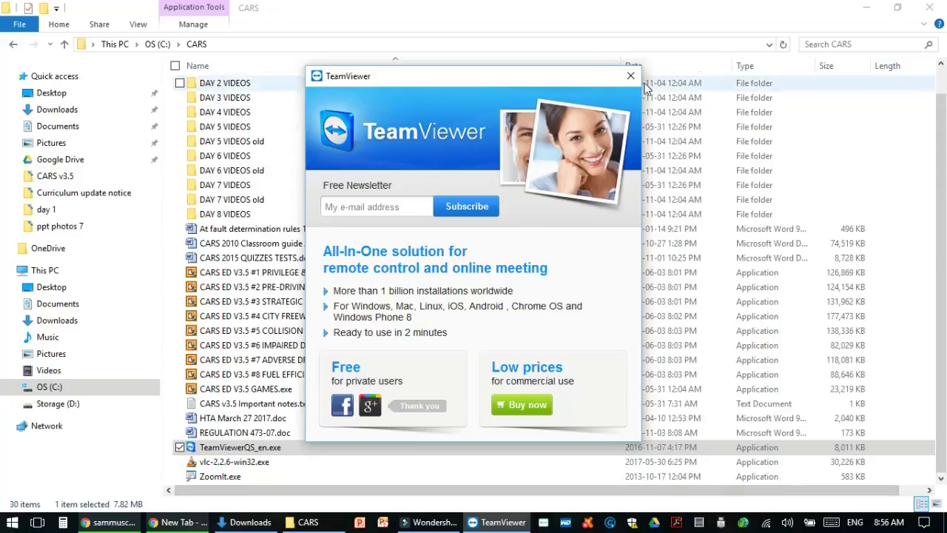
{"action": "left_click", "coordinate": [630, 75]}
{"action": "mouse_move", "coordinate": [230, 475]}
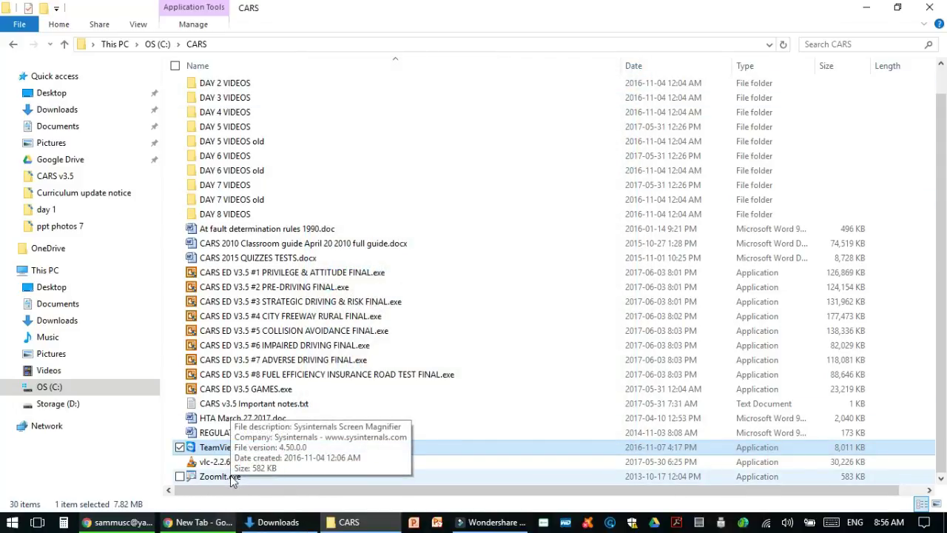
Review ZoomIt's Break, Zoom and Draw settings, then close the options with OK
{"action": "left_click", "coordinate": [230, 475]}
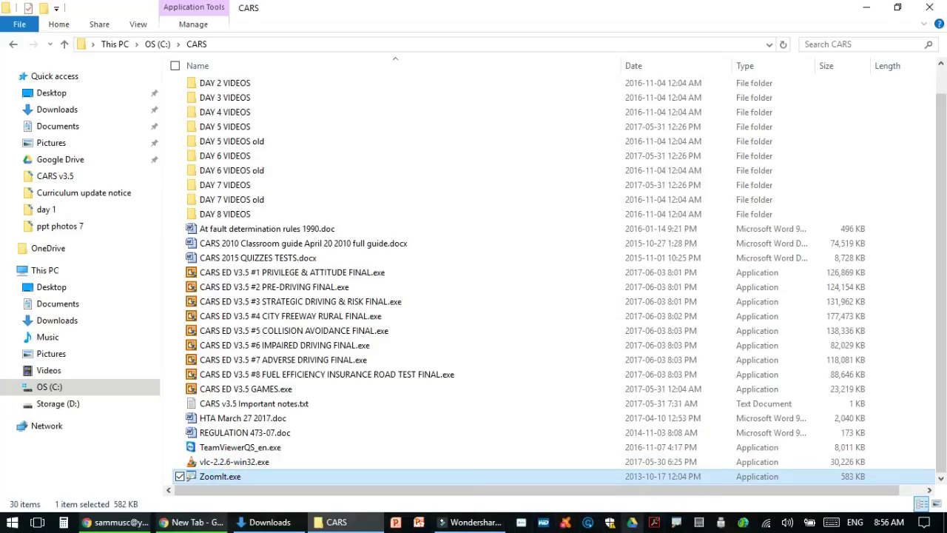
{"action": "double_click", "coordinate": [677, 525]}
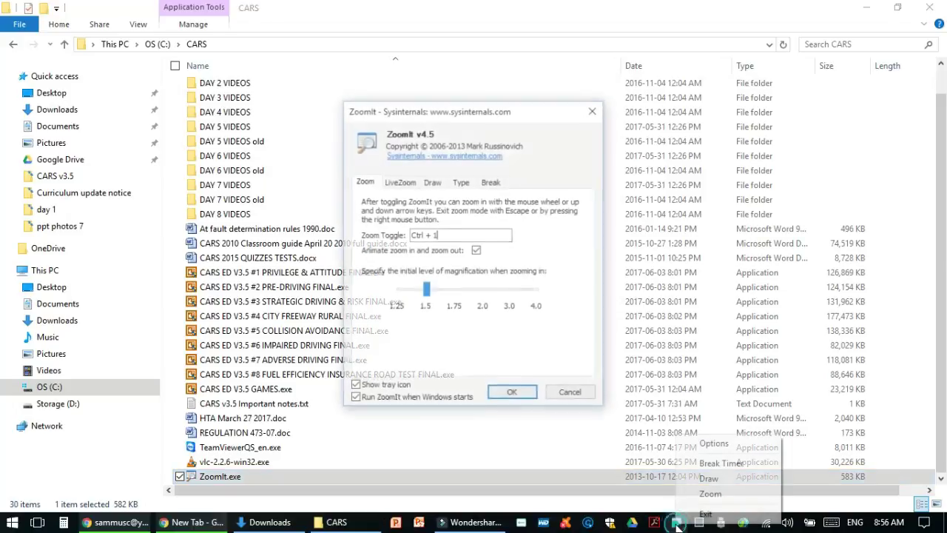
{"action": "left_click", "coordinate": [511, 352]}
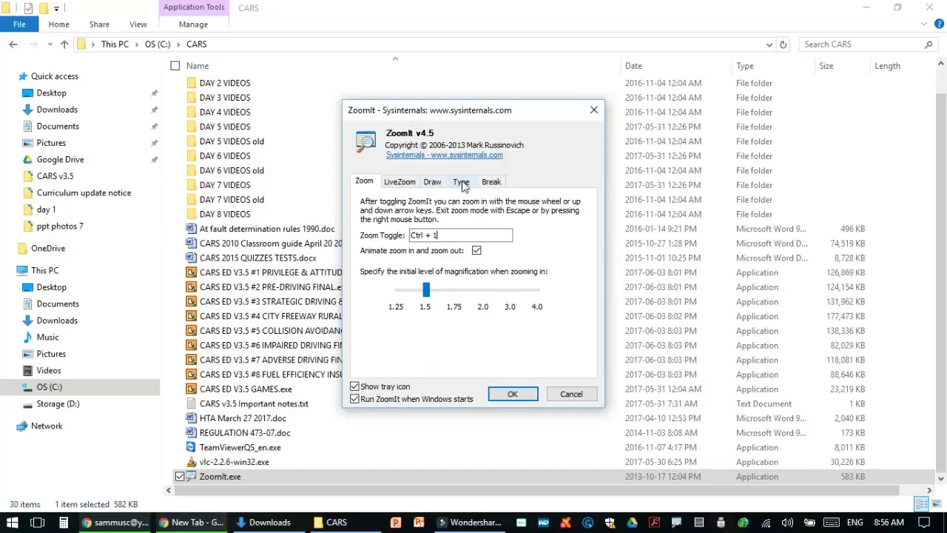
{"action": "left_click", "coordinate": [490, 182]}
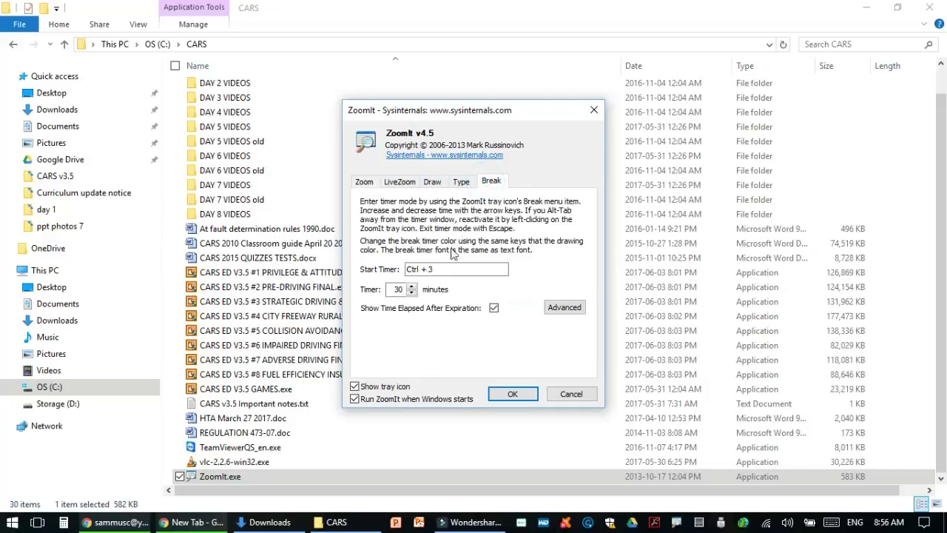
{"action": "left_click", "coordinate": [363, 182]}
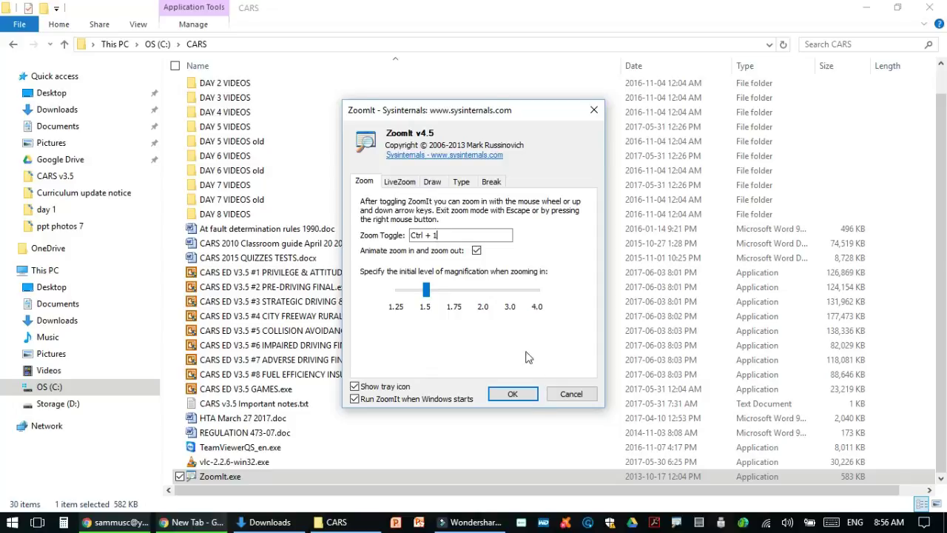
{"action": "left_click", "coordinate": [433, 184]}
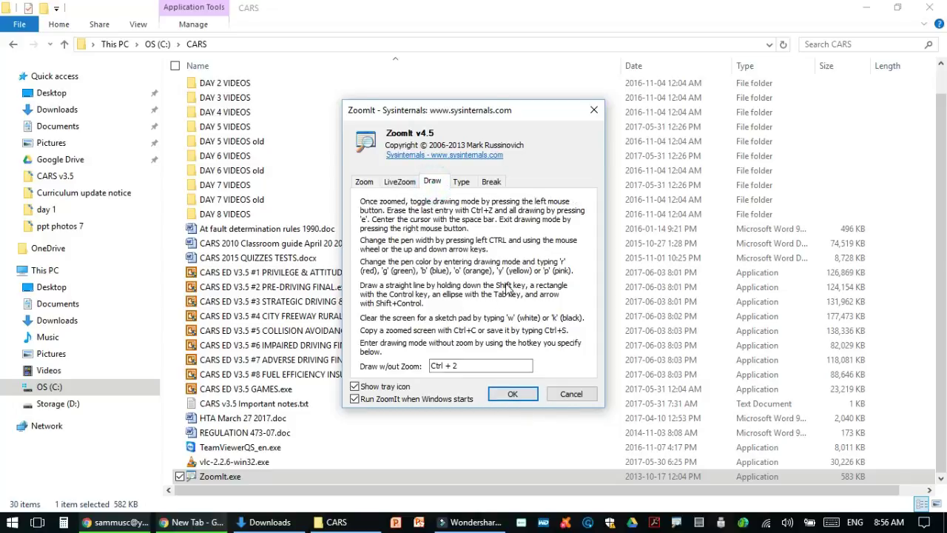
{"action": "left_click", "coordinate": [521, 394]}
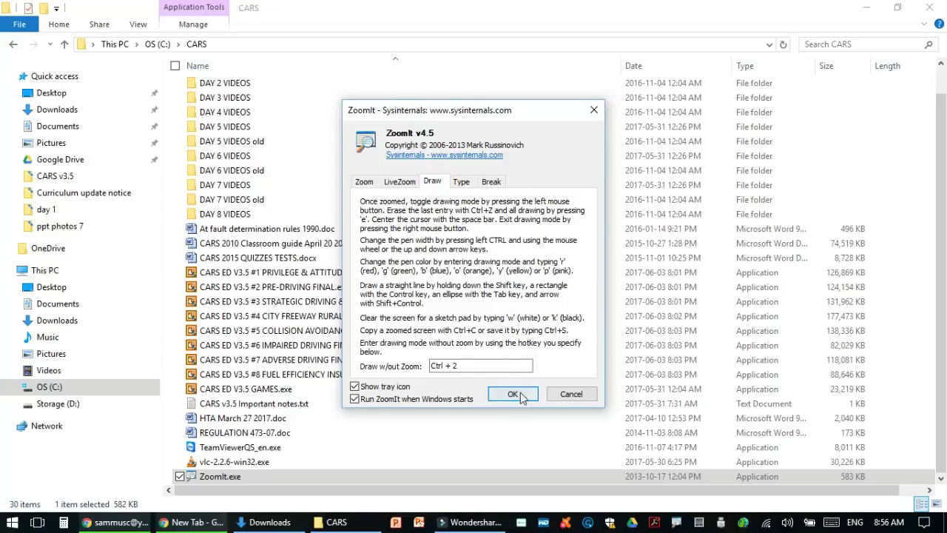
{"action": "key", "text": "ctrl+1"}
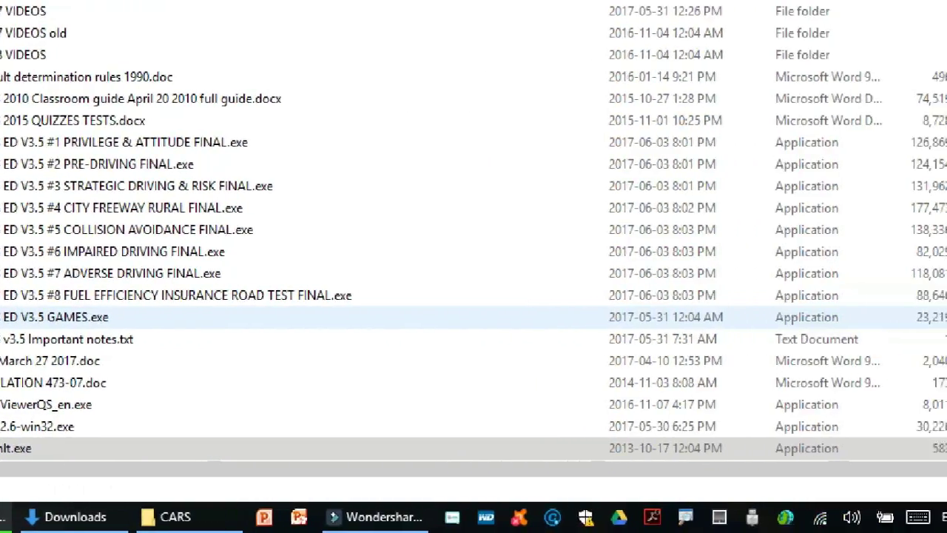
{"action": "scroll", "coordinate": [474, 266], "scroll_direction": "up", "scroll_amount": 3}
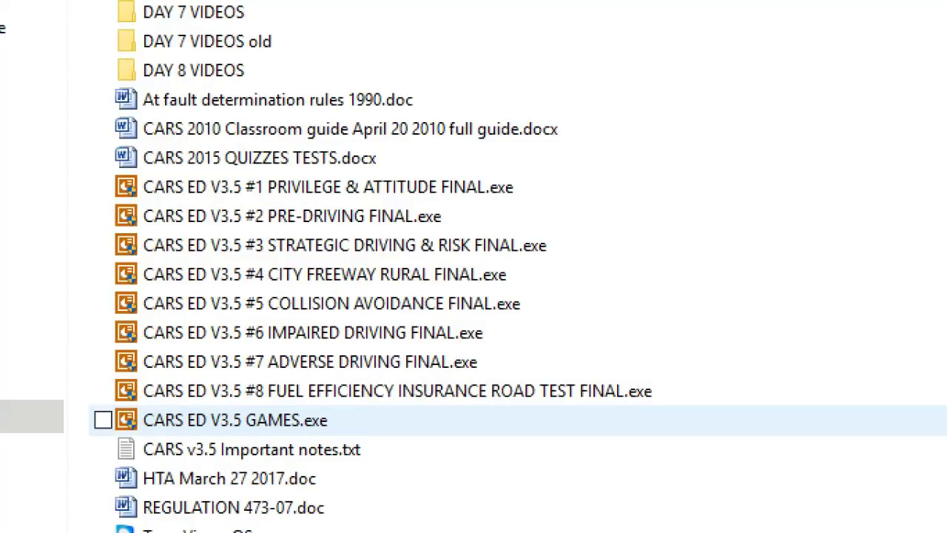
{"action": "scroll", "coordinate": [256, 358], "scroll_direction": "up", "scroll_amount": 7}
{"action": "scroll", "coordinate": [256, 358], "scroll_direction": "down", "scroll_amount": 5}
{"action": "scroll", "coordinate": [255, 358], "scroll_direction": "down", "scroll_amount": 3}
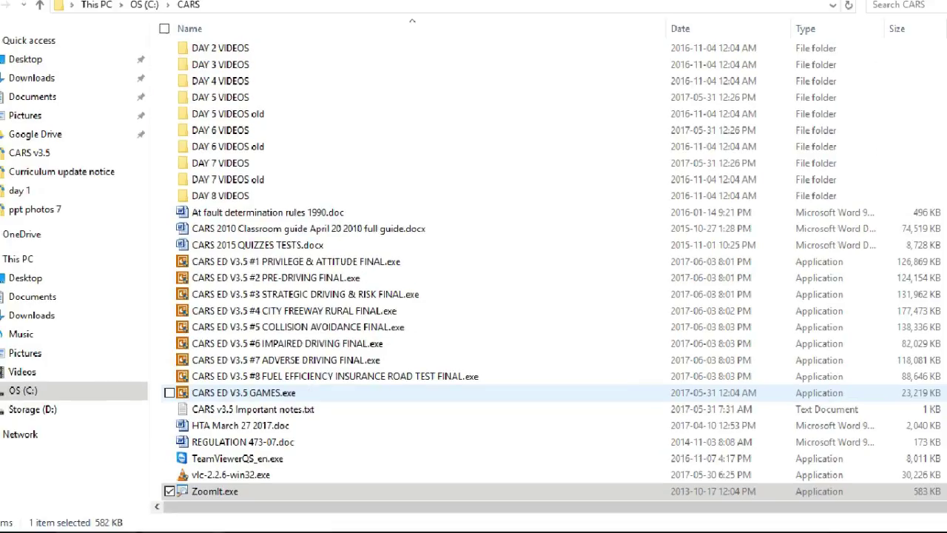
{"action": "key", "text": "Escape"}
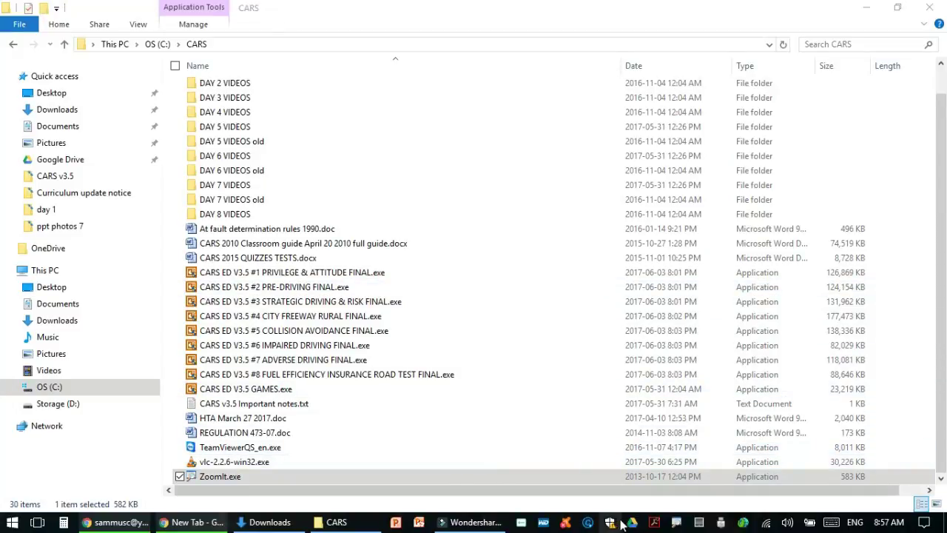
{"action": "right_click", "coordinate": [673, 522]}
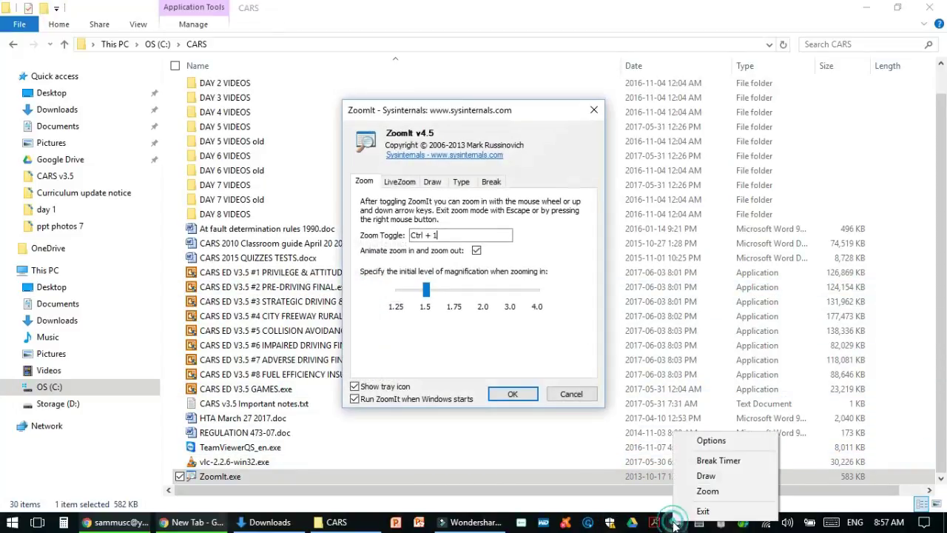
{"action": "left_click", "coordinate": [455, 361]}
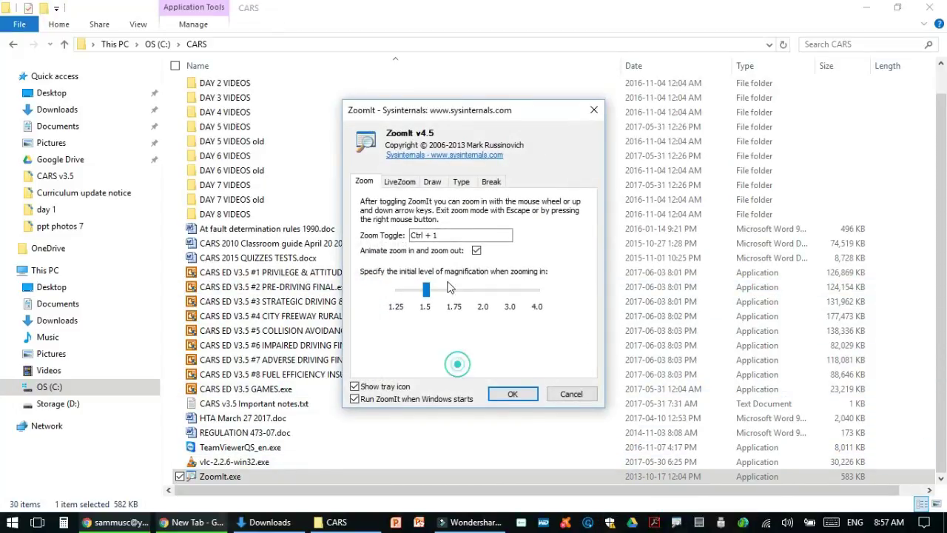
{"action": "left_click", "coordinate": [438, 185]}
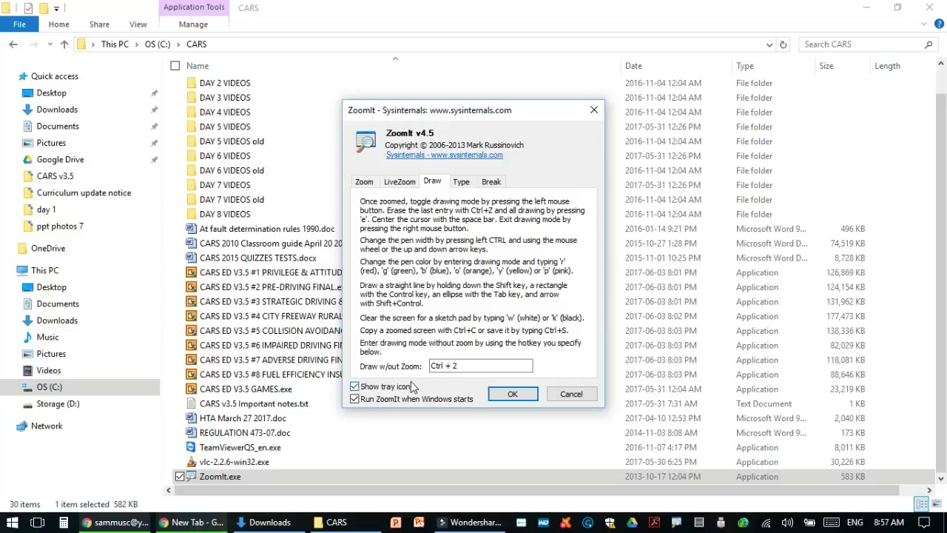
{"action": "left_click", "coordinate": [510, 395]}
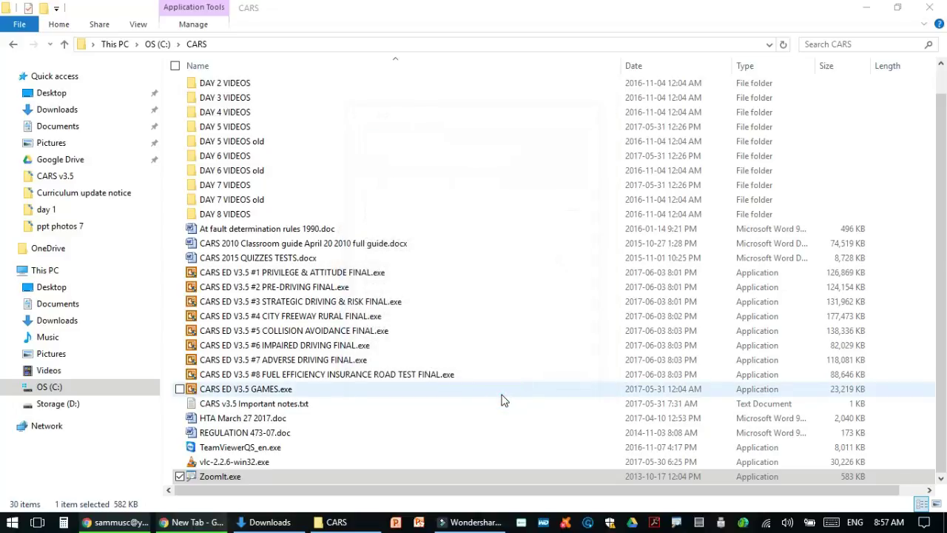
{"action": "key", "text": "ctrl+2"}
{"action": "mouse_move", "coordinate": [276, 74]}
{"action": "left_mouse_down"}
{"action": "mouse_move", "coordinate": [204, 68]}
{"action": "mouse_move", "coordinate": [172, 87]}
{"action": "mouse_move", "coordinate": [237, 97]}
{"action": "mouse_move", "coordinate": [284, 73]}
{"action": "left_mouse_up"}
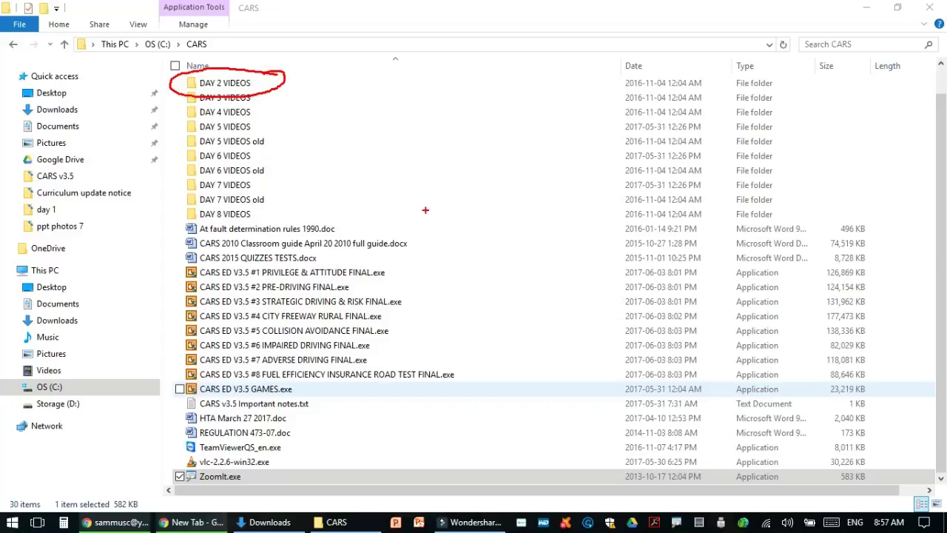
{"action": "mouse_move", "coordinate": [372, 119]}
{"action": "left_mouse_down"}
{"action": "mouse_move", "coordinate": [252, 156]}
{"action": "mouse_move", "coordinate": [224, 255]}
{"action": "left_mouse_up"}
{"action": "mouse_move", "coordinate": [450, 201]}
{"action": "left_mouse_down"}
{"action": "mouse_move", "coordinate": [545, 190]}
{"action": "mouse_move", "coordinate": [601, 247]}
{"action": "left_mouse_up"}
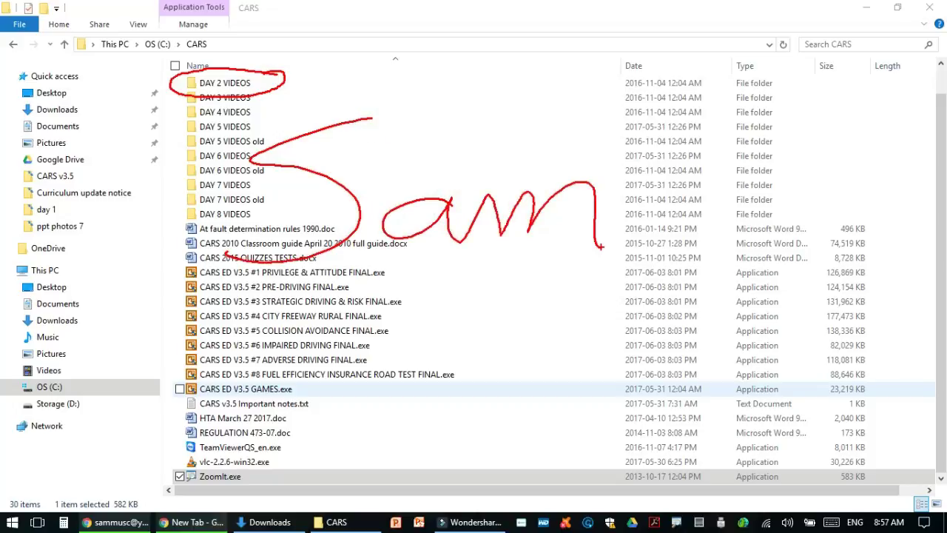
{"action": "mouse_move", "coordinate": [675, 172]}
{"action": "left_mouse_down"}
{"action": "mouse_move", "coordinate": [678, 246]}
{"action": "mouse_move", "coordinate": [821, 82]}
{"action": "left_mouse_up"}
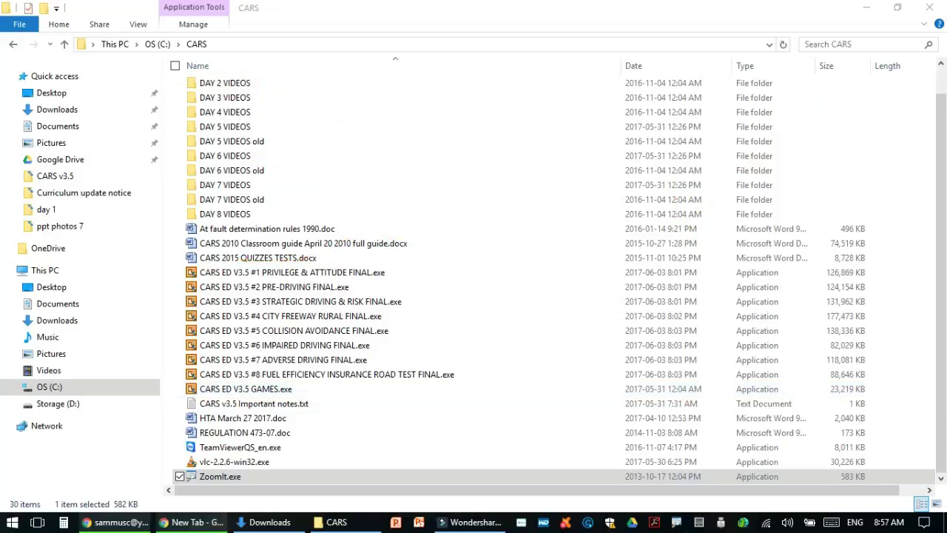
{"action": "key", "text": "ctrl+2"}
{"action": "key", "text": "g"}
{"action": "mouse_move", "coordinate": [334, 100]}
{"action": "left_mouse_down"}
{"action": "mouse_move", "coordinate": [264, 126]}
{"action": "mouse_move", "coordinate": [330, 148]}
{"action": "mouse_move", "coordinate": [331, 218]}
{"action": "left_mouse_up"}
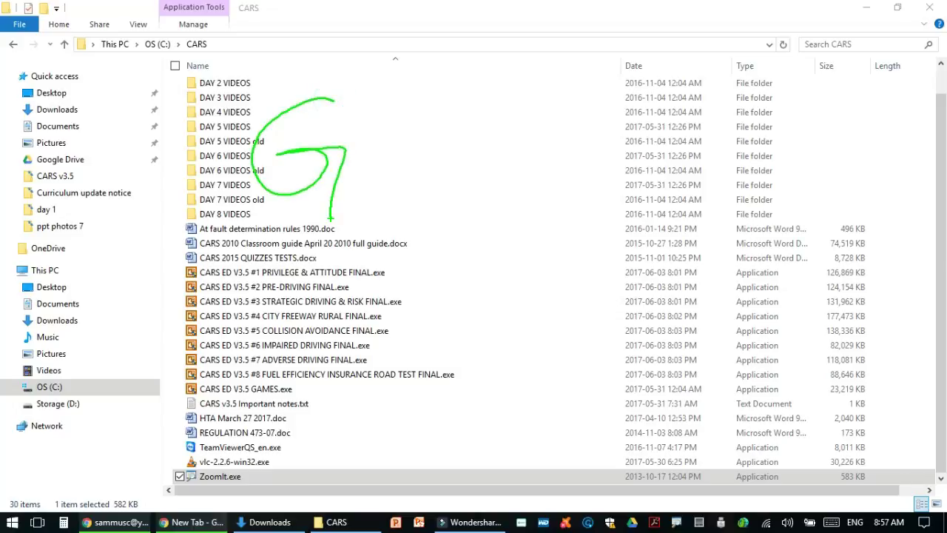
{"action": "key", "text": "b"}
{"action": "mouse_move", "coordinate": [395, 111]}
{"action": "left_mouse_down"}
{"action": "mouse_move", "coordinate": [379, 199]}
{"action": "mouse_move", "coordinate": [429, 145]}
{"action": "mouse_move", "coordinate": [414, 206]}
{"action": "mouse_move", "coordinate": [379, 199]}
{"action": "left_mouse_up"}
{"action": "key", "text": "y"}
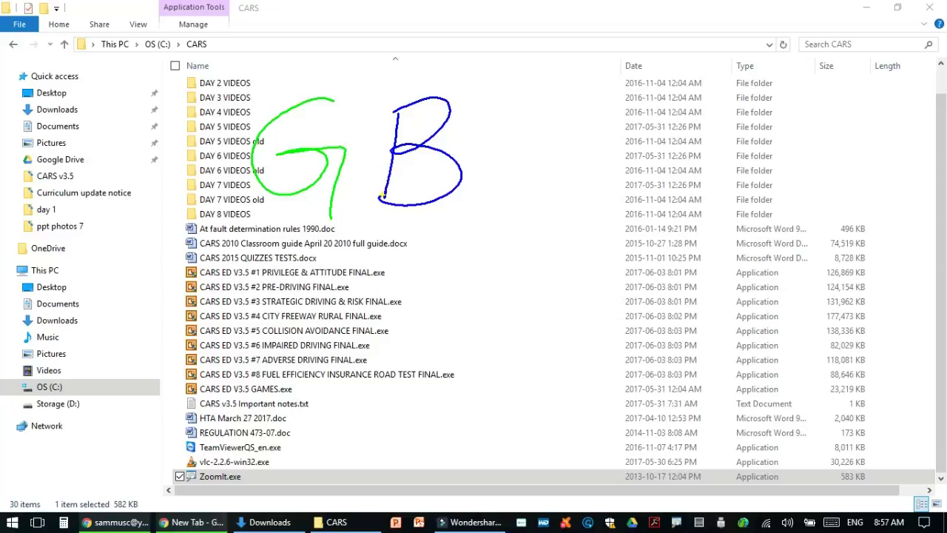
{"action": "mouse_move", "coordinate": [565, 115]}
{"action": "left_mouse_down"}
{"action": "mouse_move", "coordinate": [489, 159]}
{"action": "mouse_move", "coordinate": [581, 198]}
{"action": "left_mouse_up"}
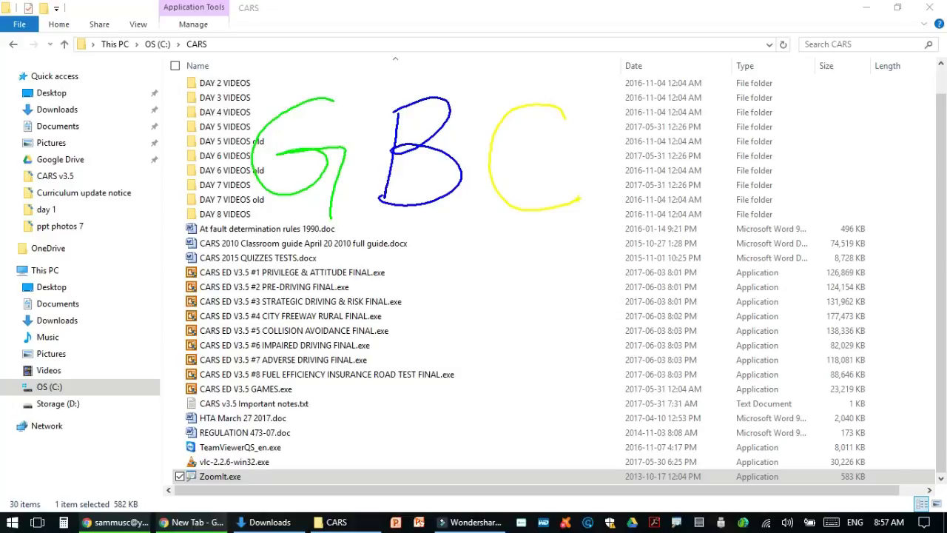
{"action": "mouse_move", "coordinate": [600, 193]}
{"action": "left_mouse_down"}
{"action": "mouse_move", "coordinate": [611, 108]}
{"action": "mouse_move", "coordinate": [599, 152]}
{"action": "mouse_move", "coordinate": [658, 213]}
{"action": "left_mouse_up"}
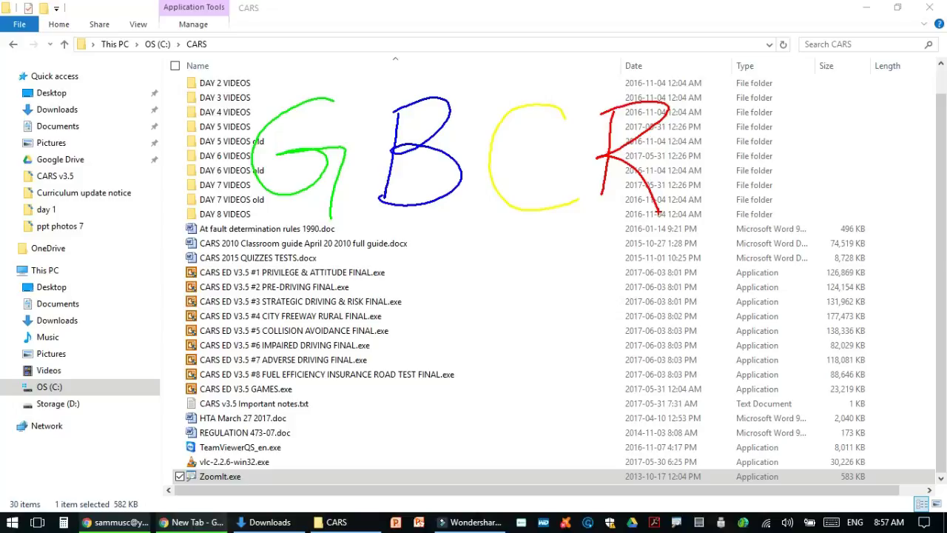
{"action": "key", "text": "Escape"}
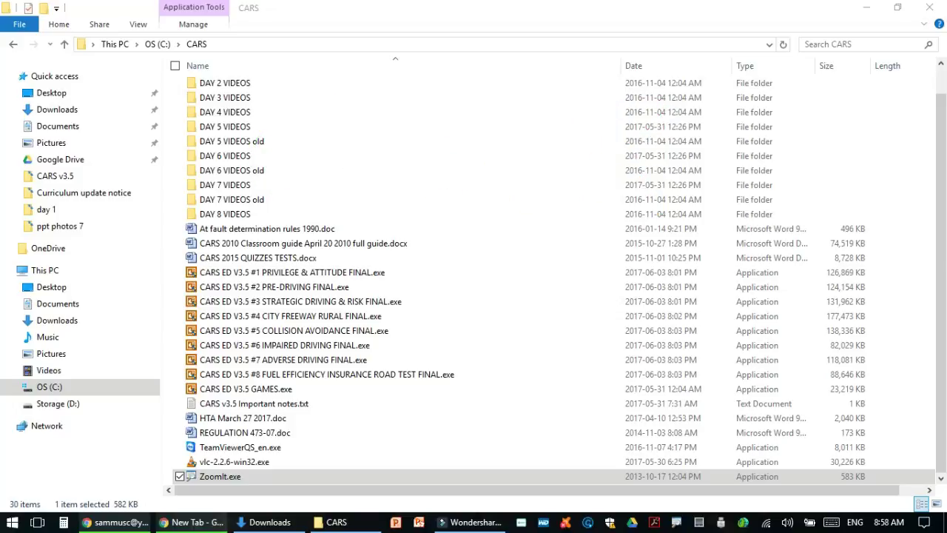
{"action": "key", "text": "ctrl+2"}
{"action": "left_click_drag", "start_coordinate": [305, 164], "coordinate": [304, 207]}
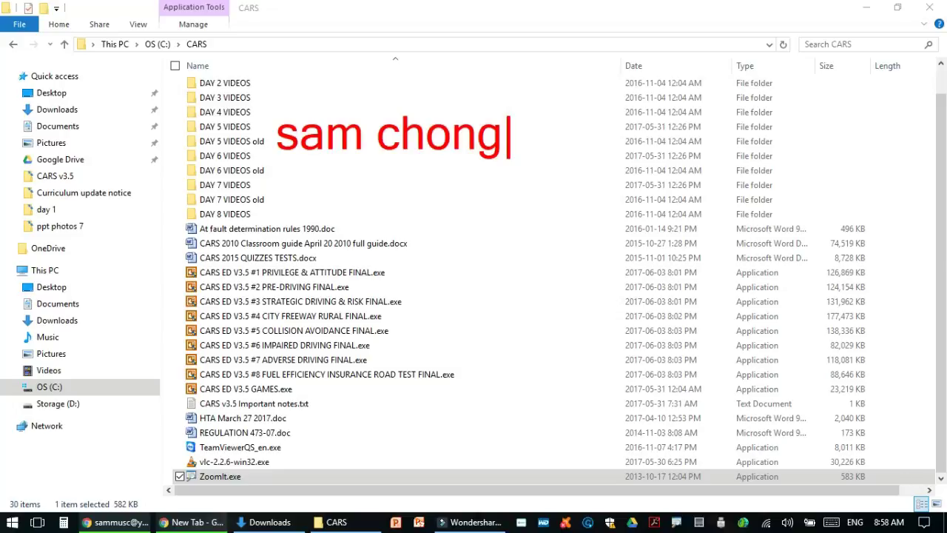
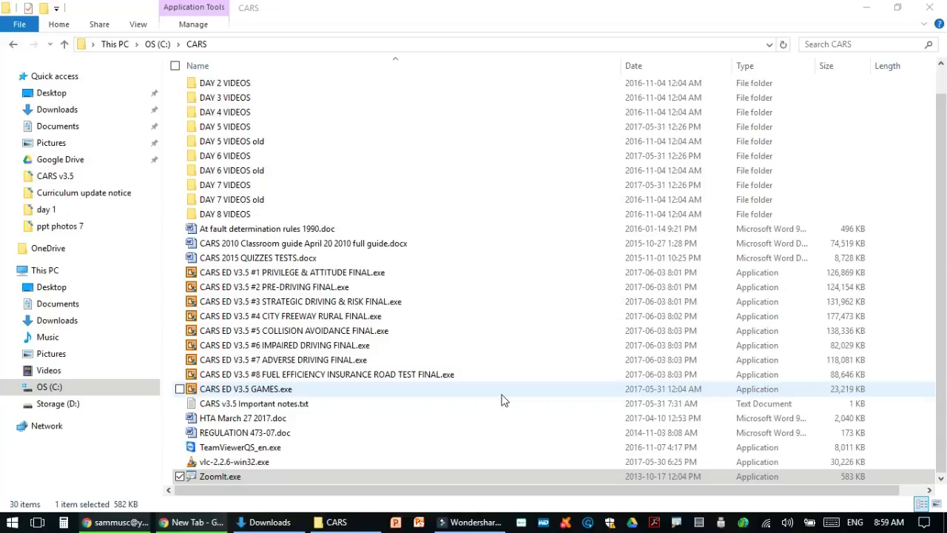
{"action": "key", "text": "ctrl+3"}
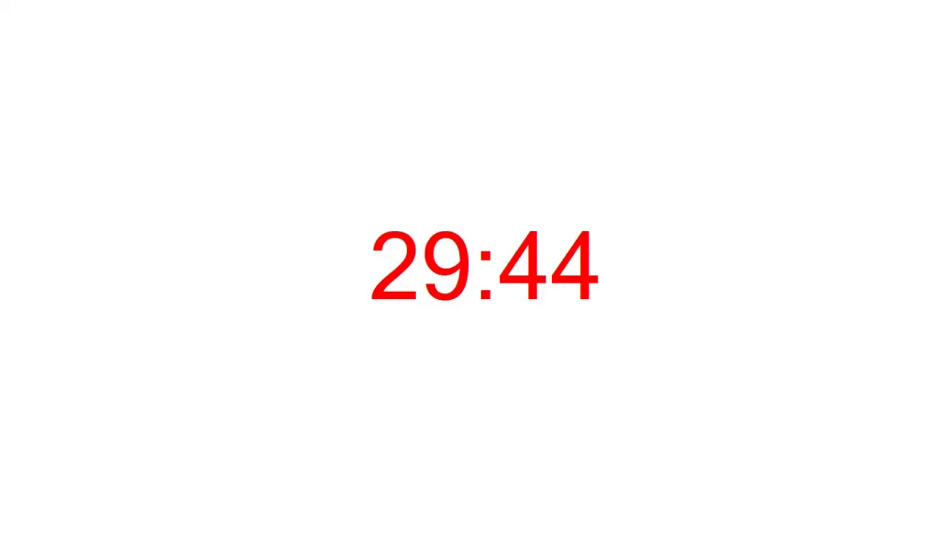
{"action": "key", "text": "Escape"}
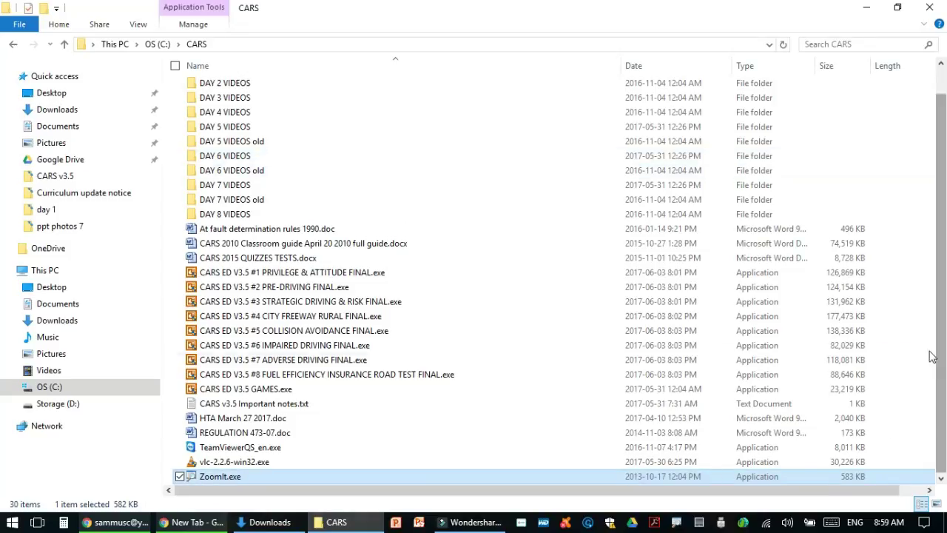
{"action": "double_click", "coordinate": [677, 525]}
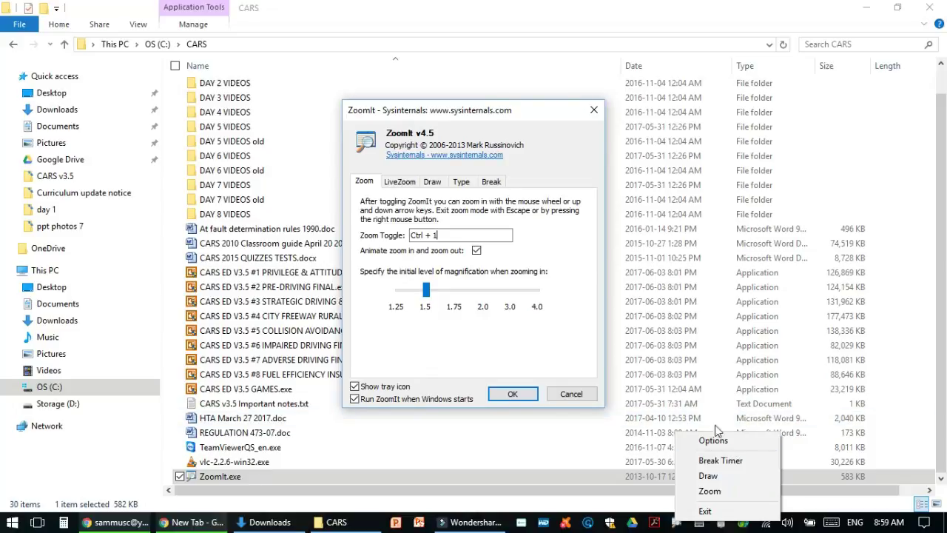
{"action": "left_click", "coordinate": [494, 182]}
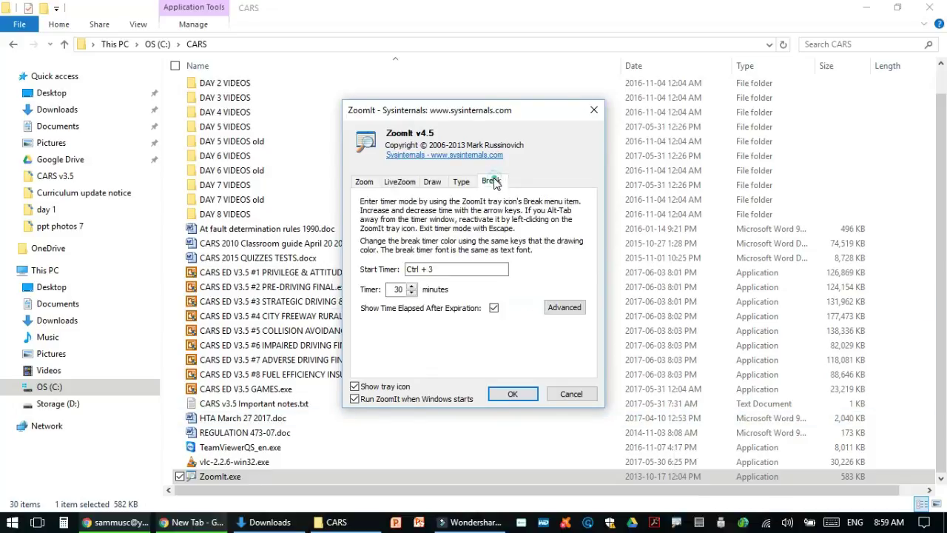
{"action": "double_click", "coordinate": [398, 290]}
{"action": "type", "text": "15"}
{"action": "key", "text": "BackSpace"}
{"action": "type", "text": "0"}
{"action": "double_click", "coordinate": [396, 289]}
{"action": "type", "text": "30"}
{"action": "left_click", "coordinate": [501, 393]}
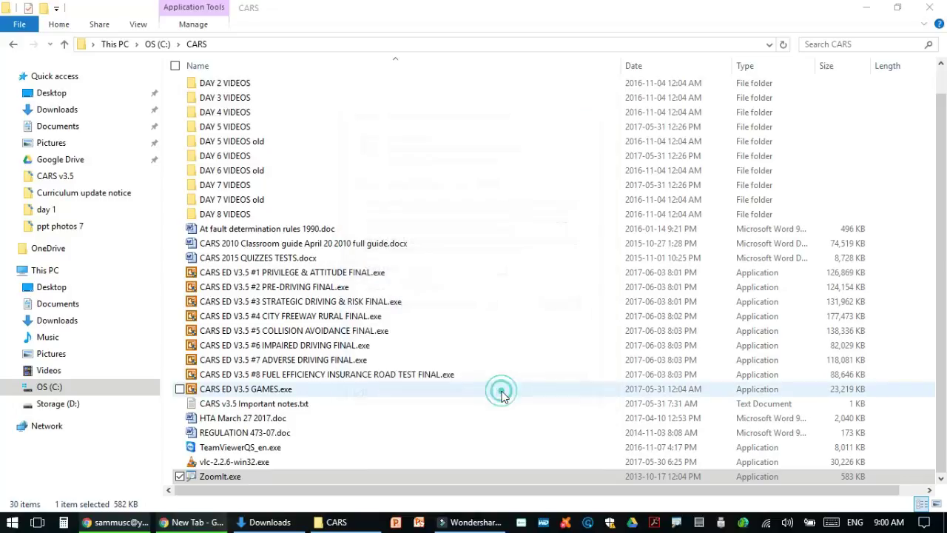
Open the #1 PRIVILEGE & ATTITUDE program, unlocking it with the pasted password
{"action": "left_click", "coordinate": [321, 489]}
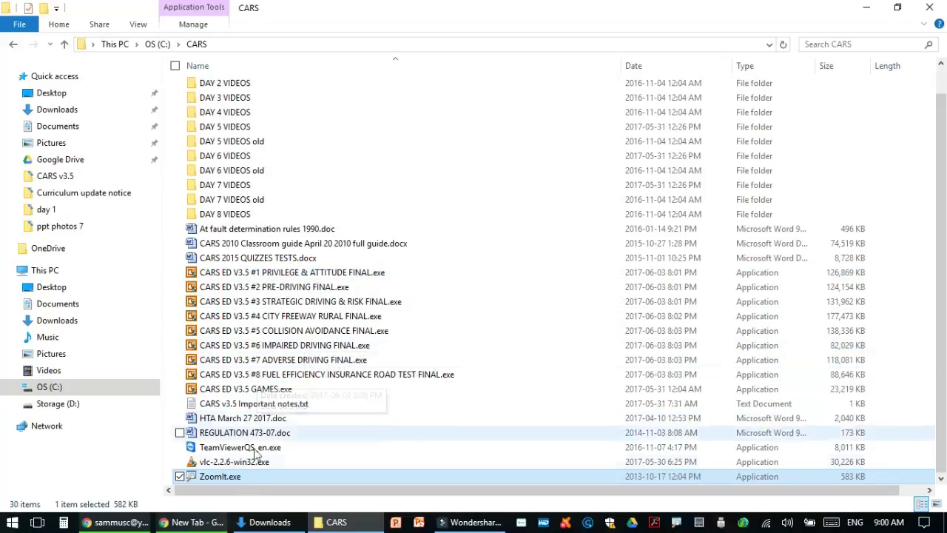
{"action": "left_click", "coordinate": [309, 276]}
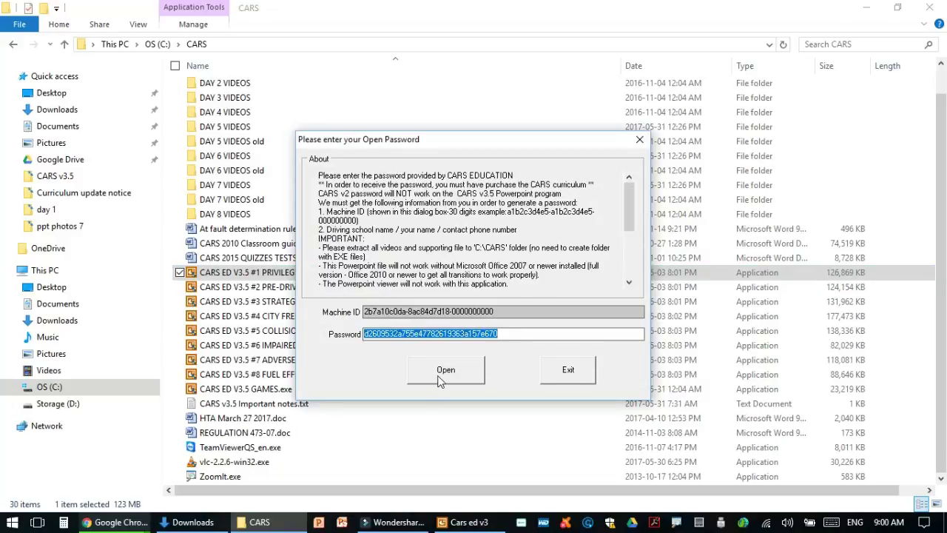
{"action": "left_click", "coordinate": [441, 378]}
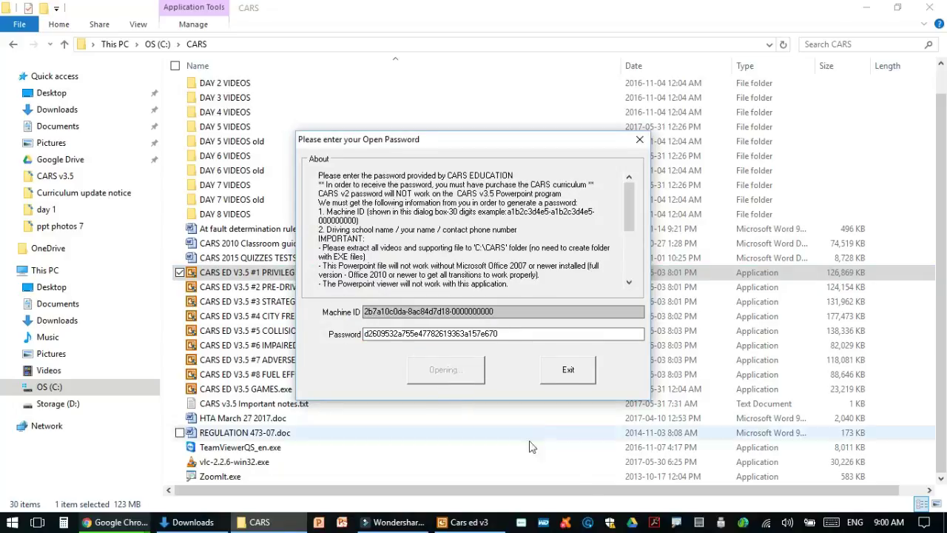
In ZoomIt's options, toggle Run ZoomIt when Windows starts off and back on
{"action": "double_click", "coordinate": [676, 523]}
{"action": "right_click", "coordinate": [676, 522]}
{"action": "left_click", "coordinate": [366, 400]}
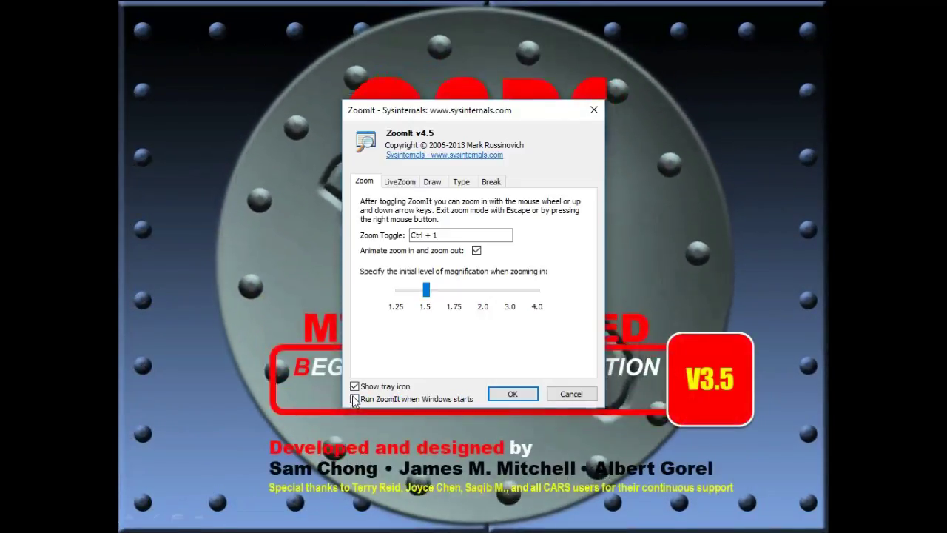
{"action": "left_click", "coordinate": [355, 399]}
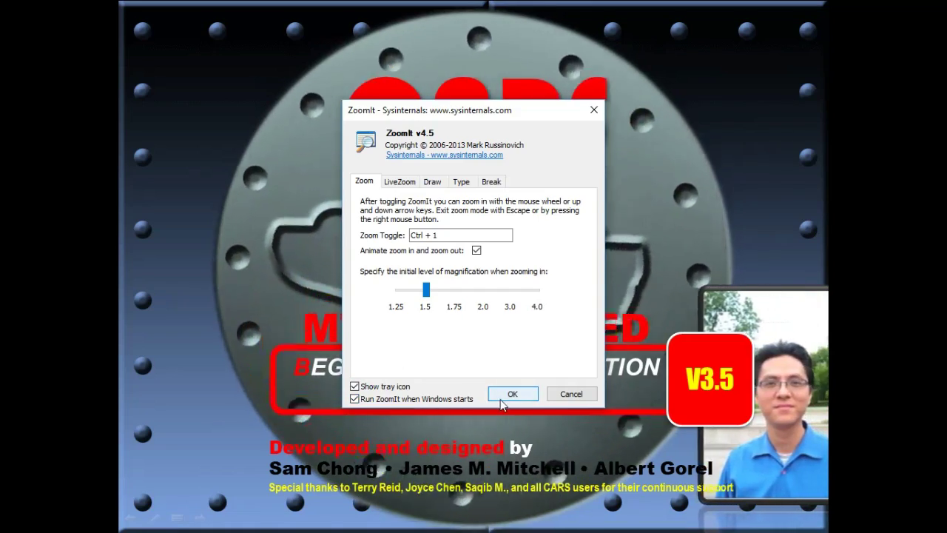
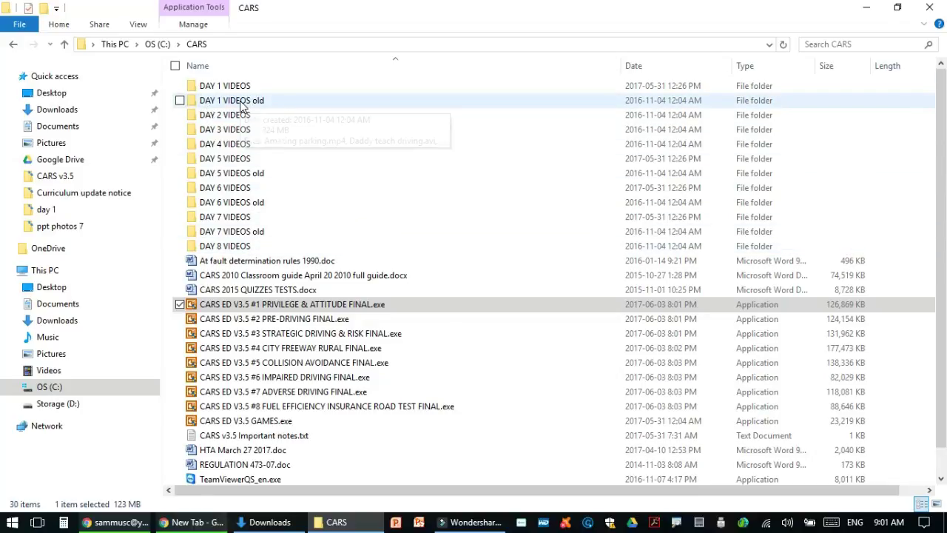
Open CARS > DAY 1 VIDEOS old and try playing Amazing parking.mp4
{"action": "double_click", "coordinate": [242, 103]}
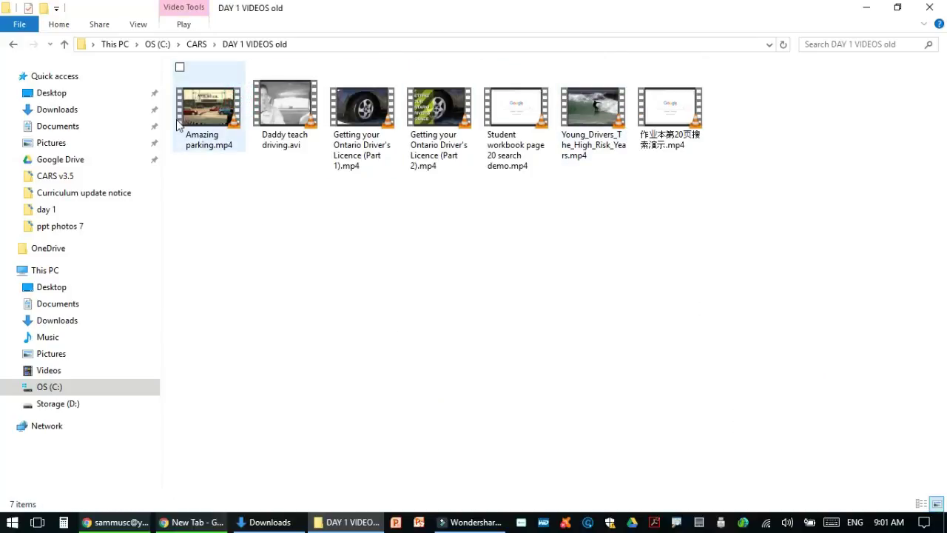
{"action": "left_click", "coordinate": [196, 44]}
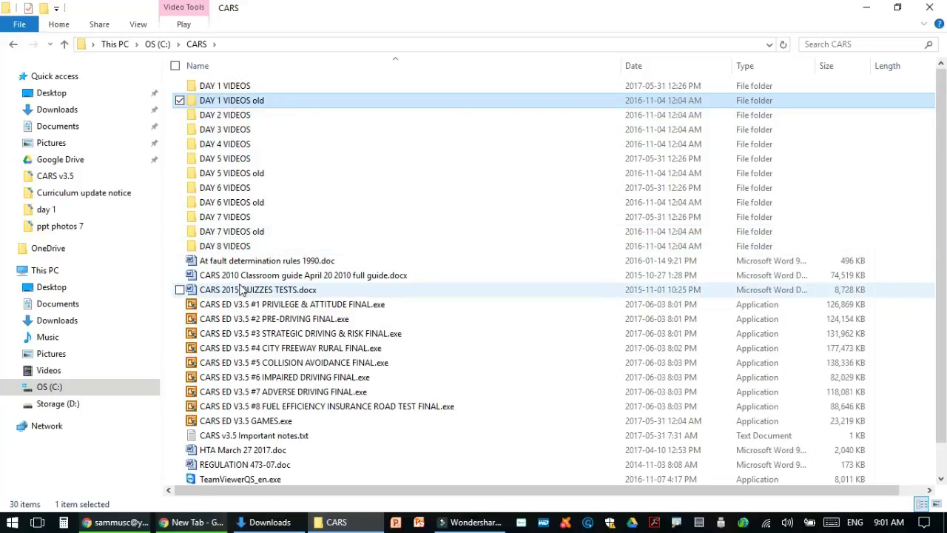
{"action": "mouse_move", "coordinate": [248, 255]}
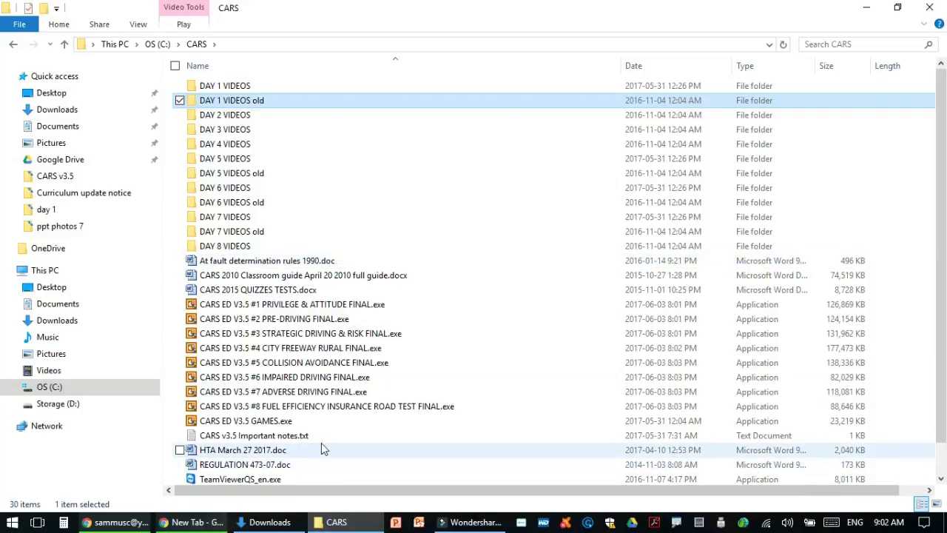
{"action": "double_click", "coordinate": [242, 103]}
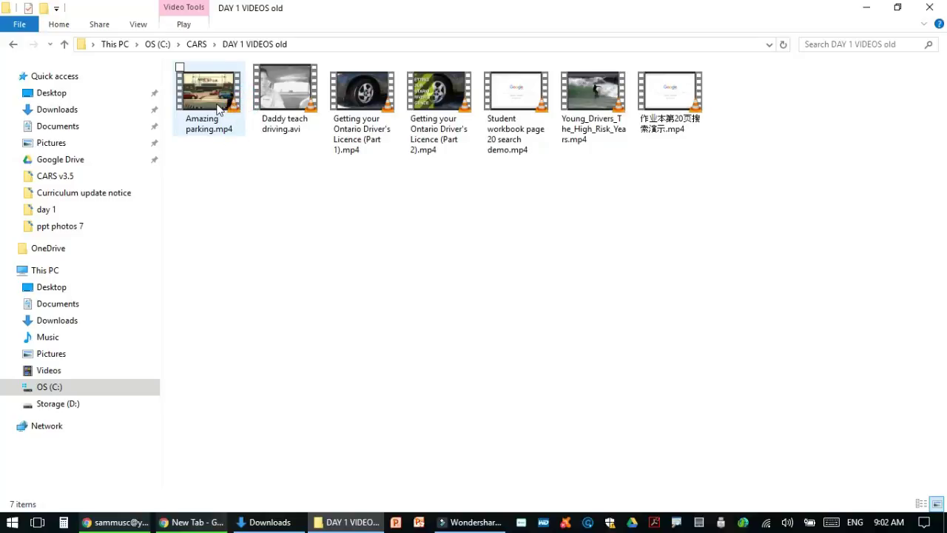
{"action": "double_click", "coordinate": [218, 110]}
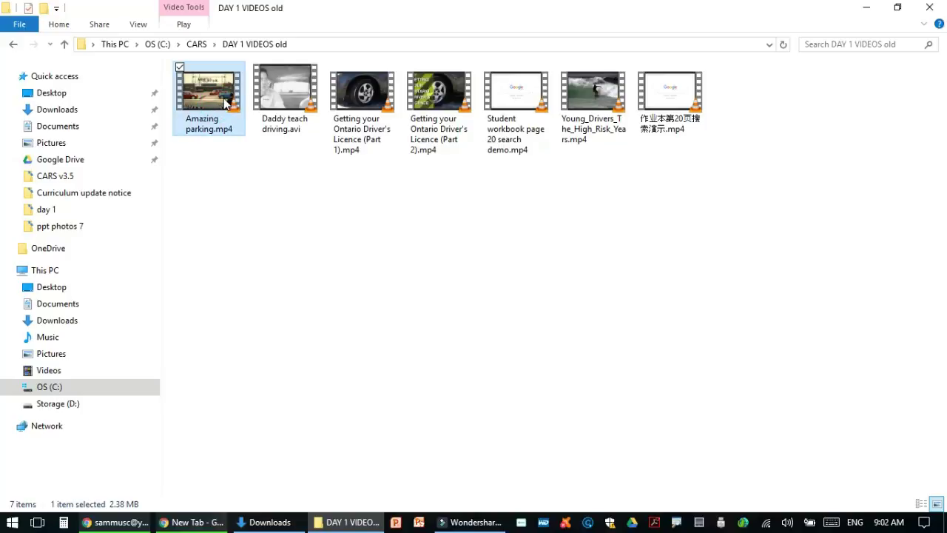
Make VLC media player the default app for .mp4 files through Amazing parking.mp4's properties
{"action": "right_click", "coordinate": [226, 103]}
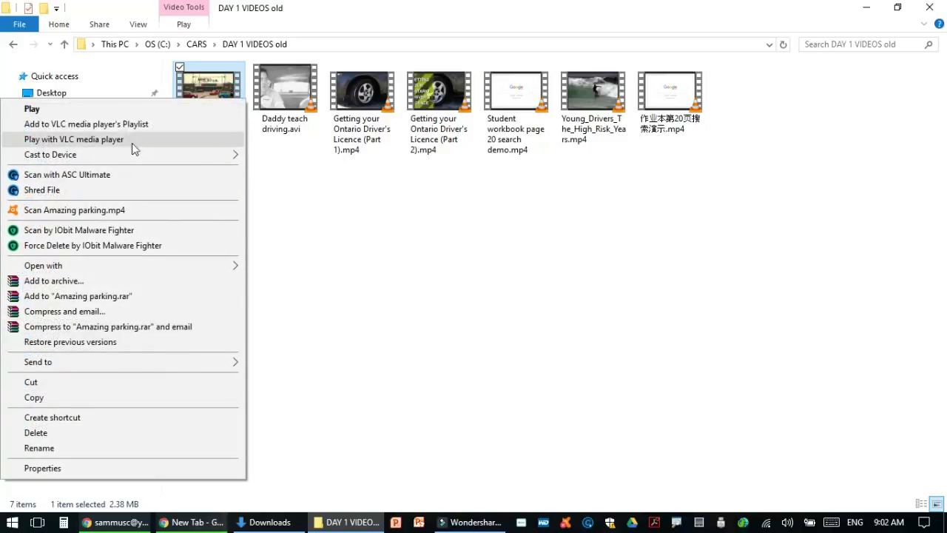
{"action": "left_click", "coordinate": [91, 469]}
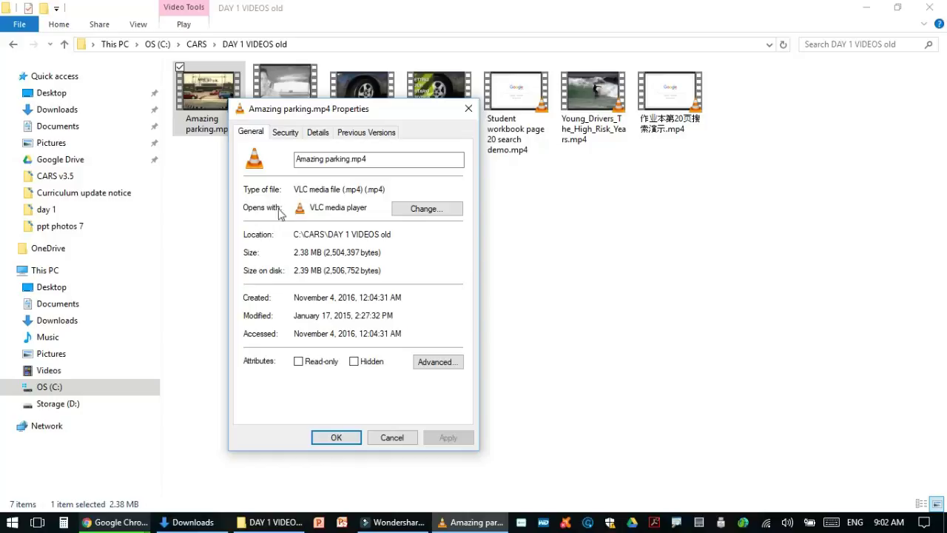
{"action": "left_click", "coordinate": [411, 210]}
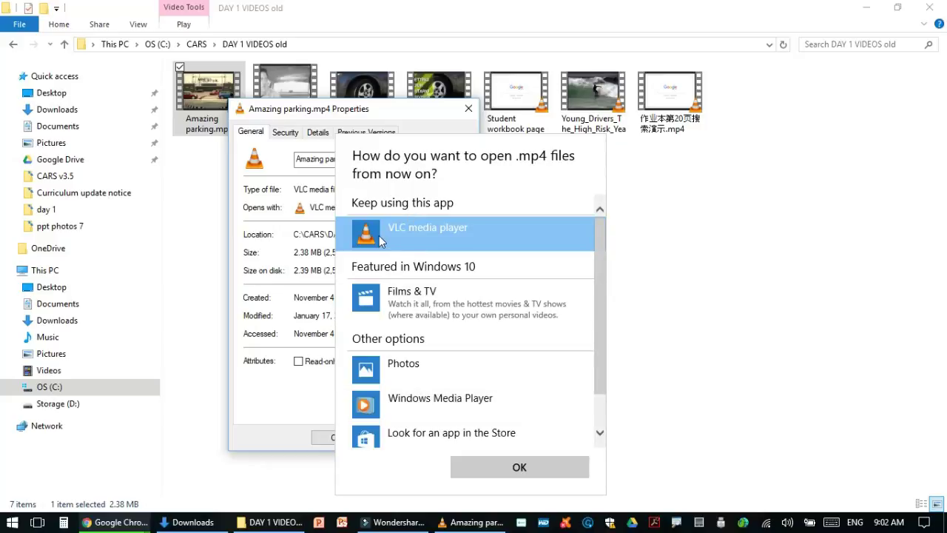
{"action": "scroll", "coordinate": [414, 389], "scroll_direction": "down", "scroll_amount": 2}
{"action": "scroll", "coordinate": [421, 389], "scroll_direction": "up", "scroll_amount": 3}
{"action": "left_click", "coordinate": [518, 467]}
{"action": "left_click", "coordinate": [335, 437]}
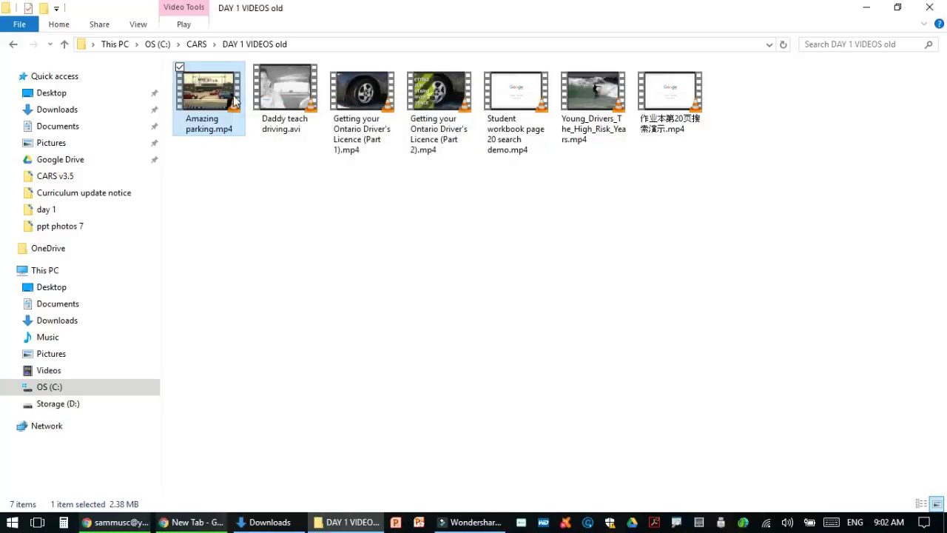
Make VLC media player the default app for .avi files through Daddy teach driving.avi's properties
{"action": "left_click", "coordinate": [278, 104]}
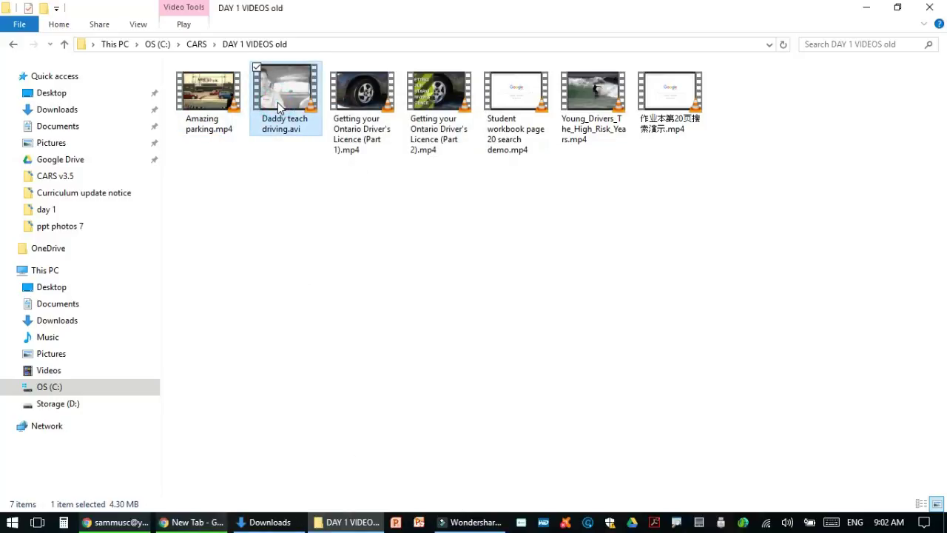
{"action": "right_click", "coordinate": [278, 102]}
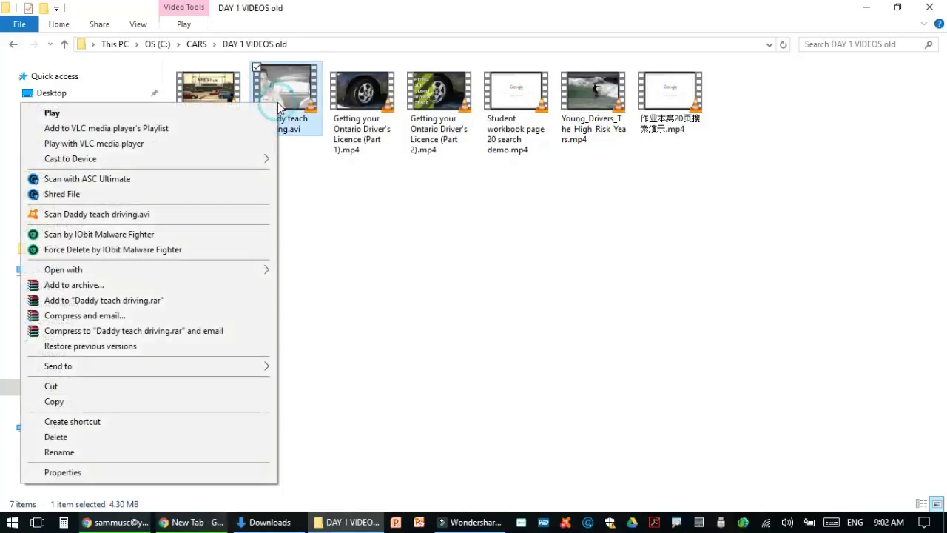
{"action": "left_click", "coordinate": [216, 472]}
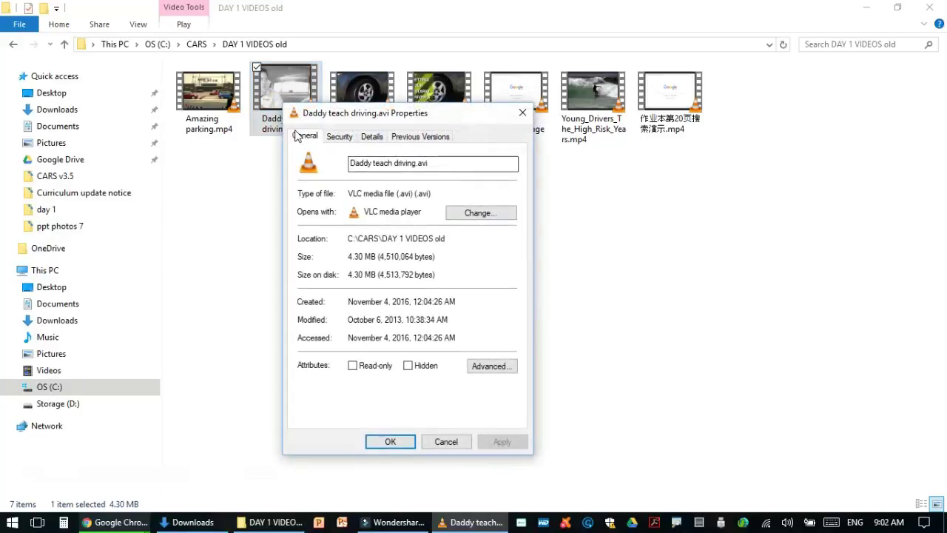
{"action": "left_click", "coordinate": [474, 219]}
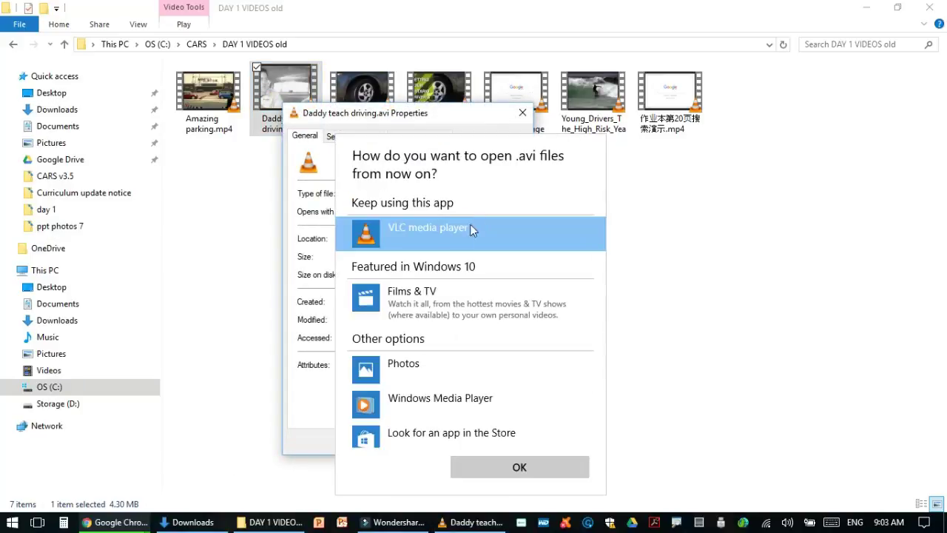
{"action": "left_click", "coordinate": [501, 458]}
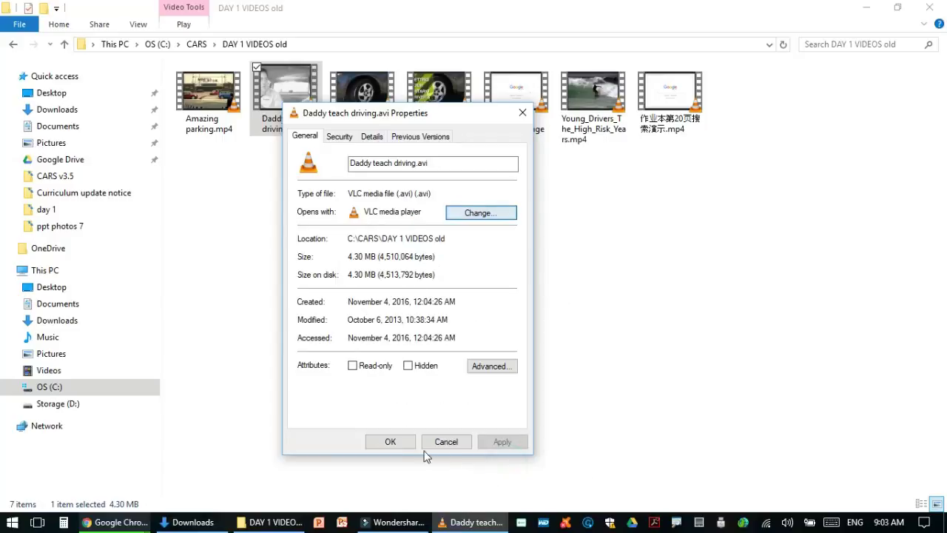
{"action": "left_click", "coordinate": [400, 441]}
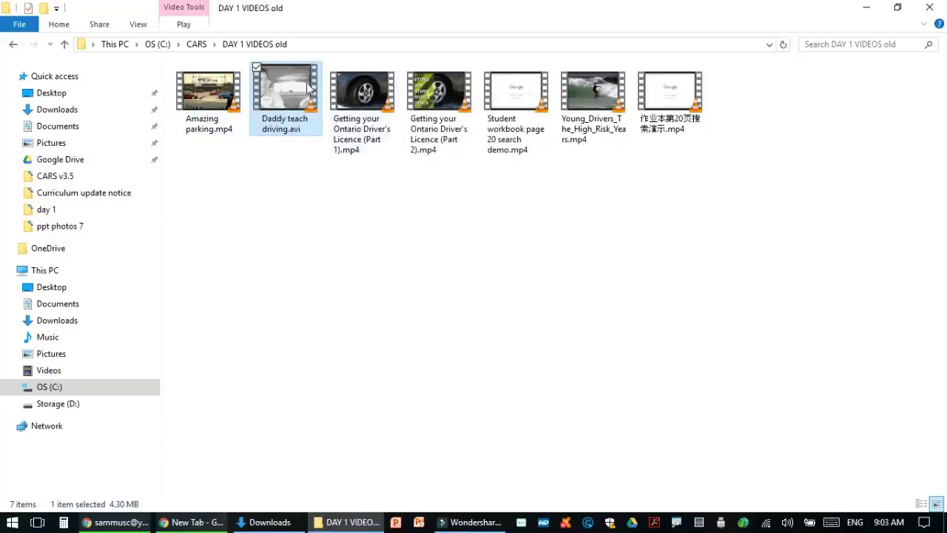
Play Amazing parking.mp4 windowed in VLC, reset all its preferences to defaults, then close VLC
{"action": "double_click", "coordinate": [209, 92]}
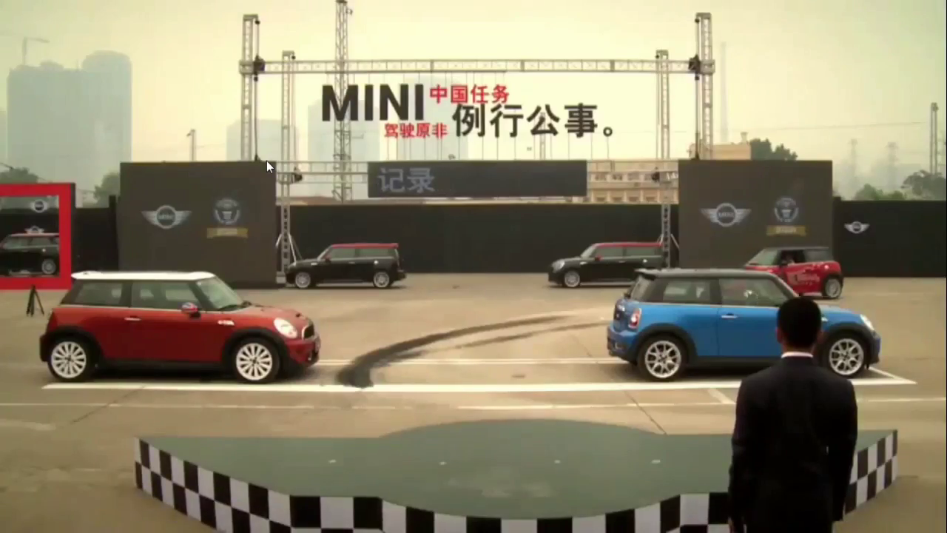
{"action": "double_click", "coordinate": [267, 160]}
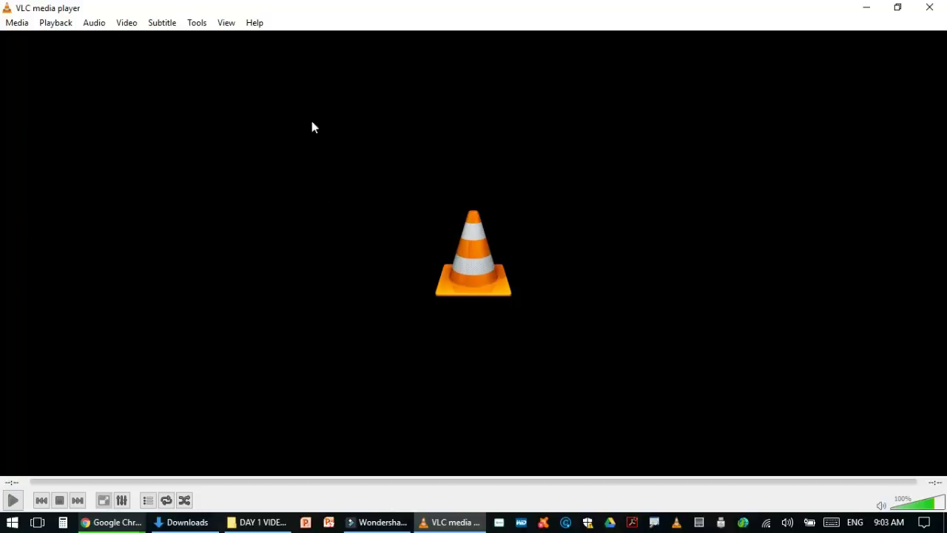
{"action": "left_click", "coordinate": [196, 23]}
{"action": "left_click", "coordinate": [218, 188]}
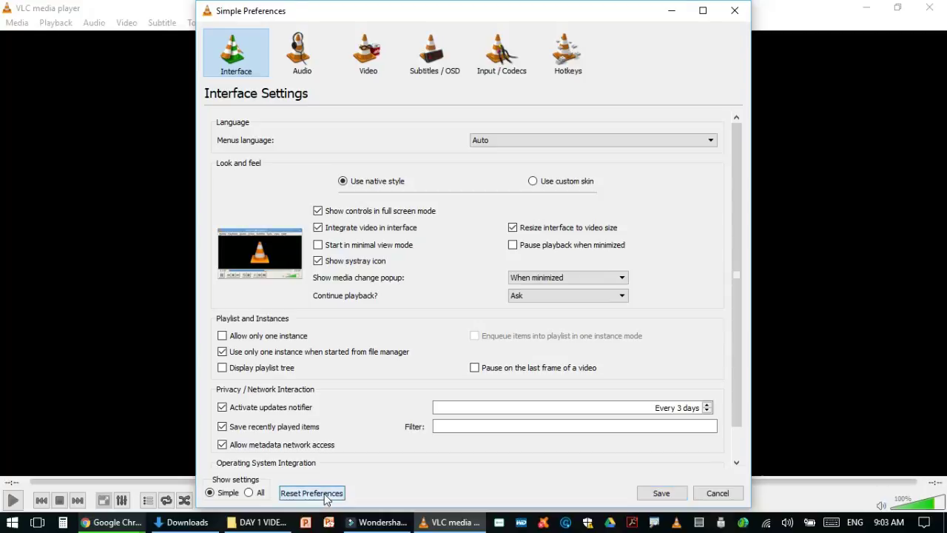
{"action": "left_click", "coordinate": [311, 493]}
{"action": "left_click", "coordinate": [523, 276]}
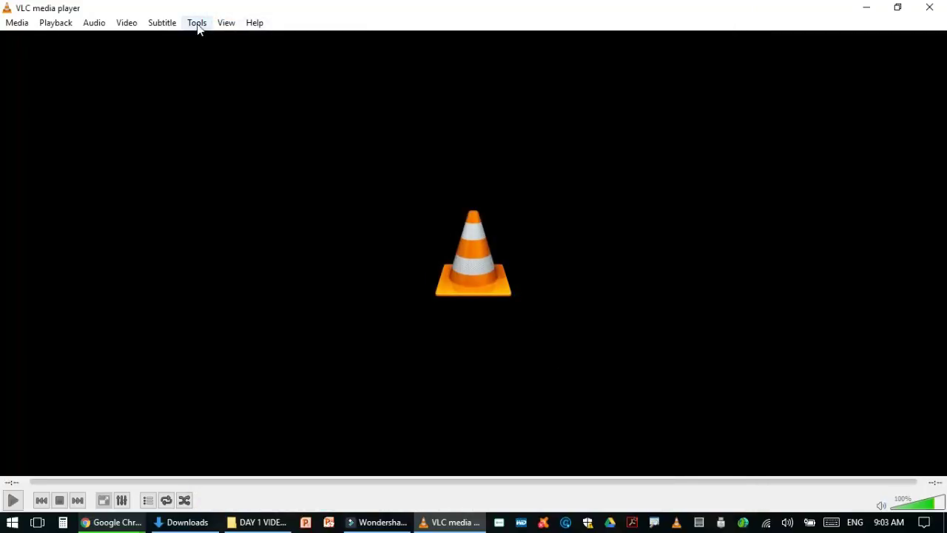
{"action": "left_click", "coordinate": [934, 7]}
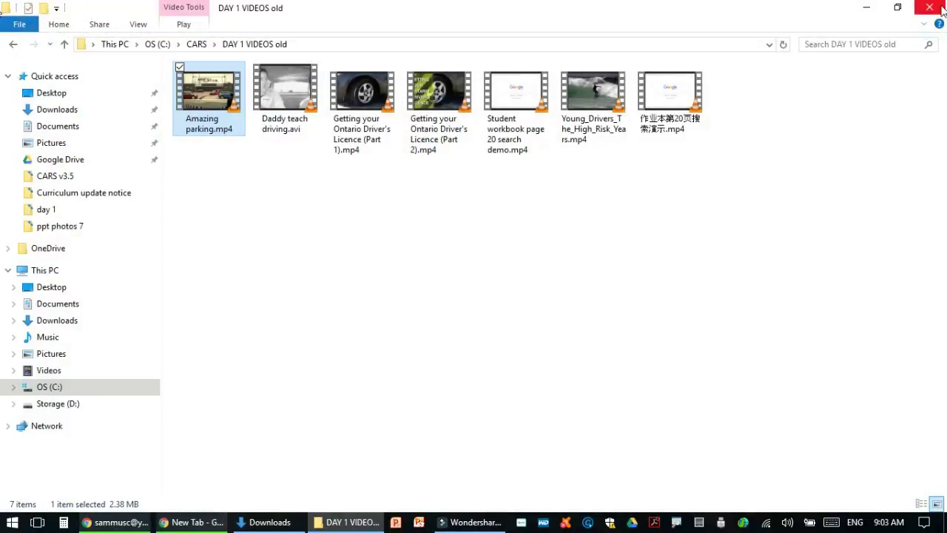
{"action": "left_click", "coordinate": [941, 8]}
Minimize both Chrome windows to reveal the desktop and launch VLC media player from its icon
{"action": "left_click", "coordinate": [870, 15]}
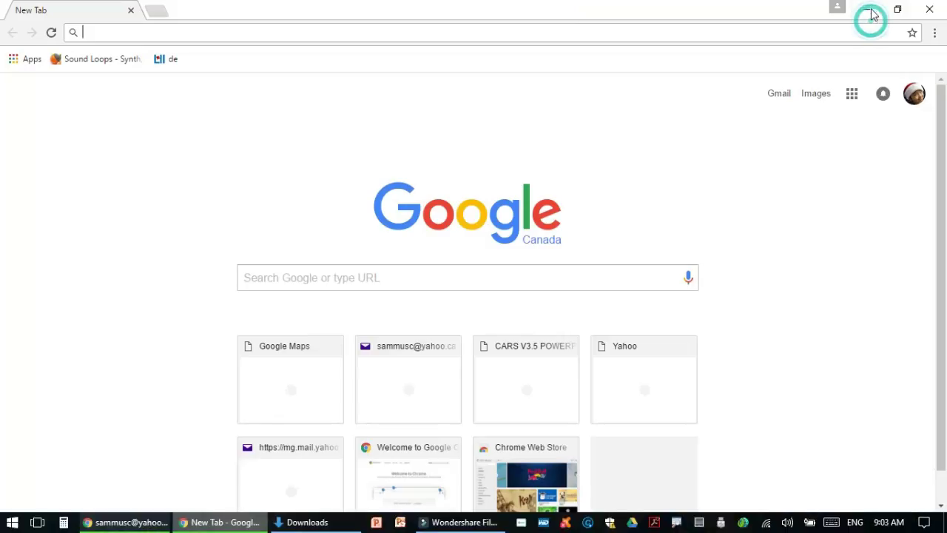
{"action": "left_click", "coordinate": [872, 15]}
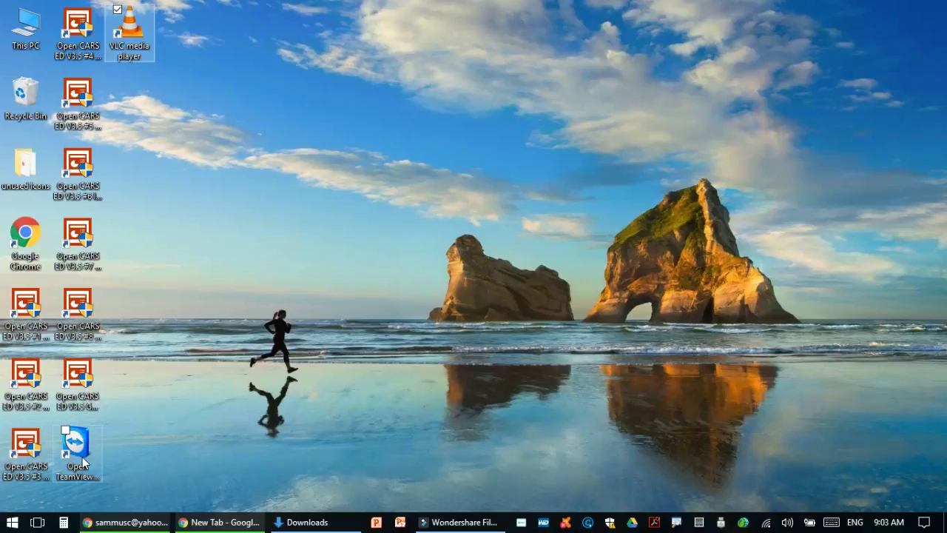
{"action": "double_click", "coordinate": [131, 41]}
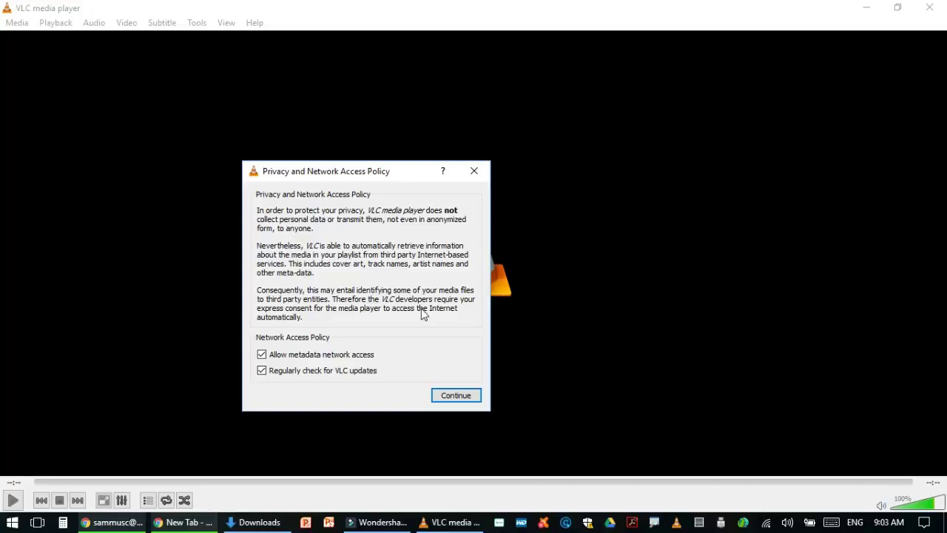
In VLC Preferences, enable Fullscreen and Always on top, disable Show media title, and save
{"action": "left_click", "coordinate": [455, 397]}
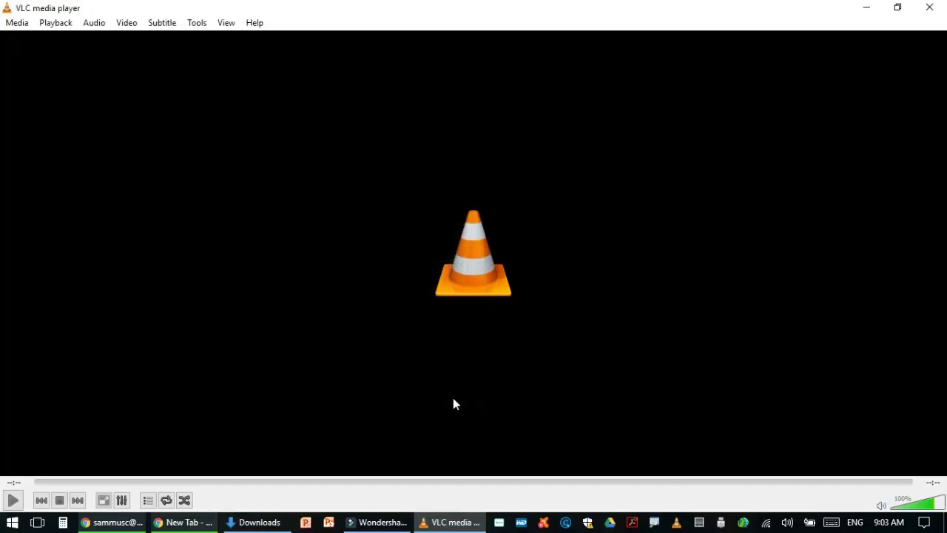
{"action": "left_click", "coordinate": [199, 25]}
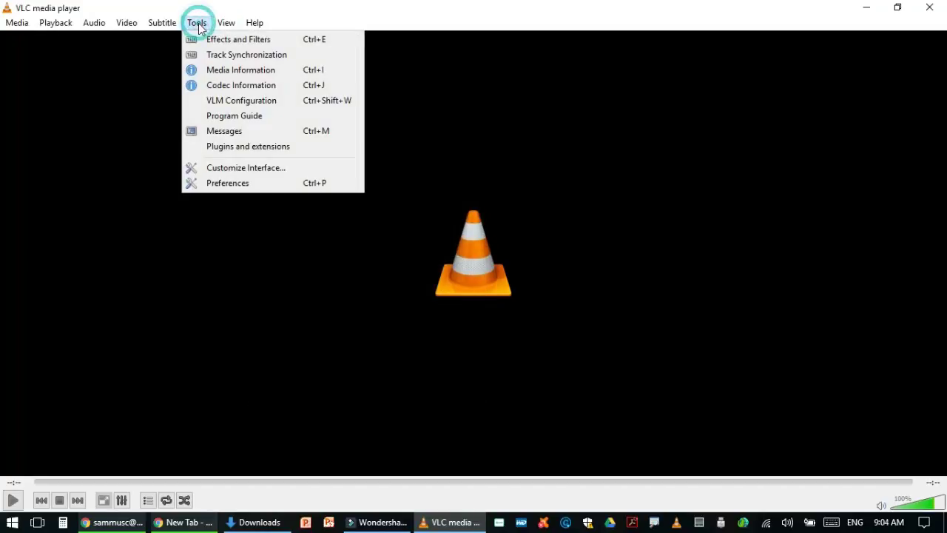
{"action": "left_click", "coordinate": [223, 183]}
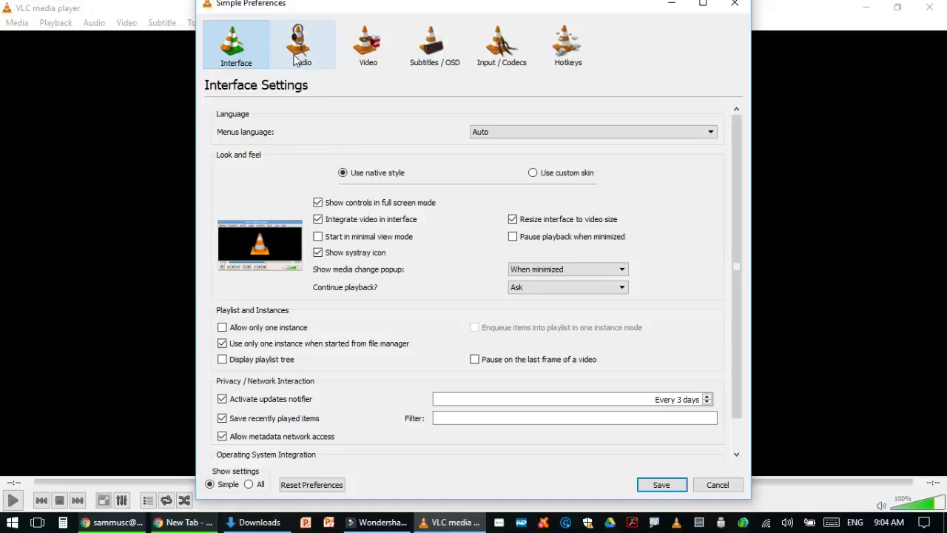
{"action": "left_click", "coordinate": [352, 45]}
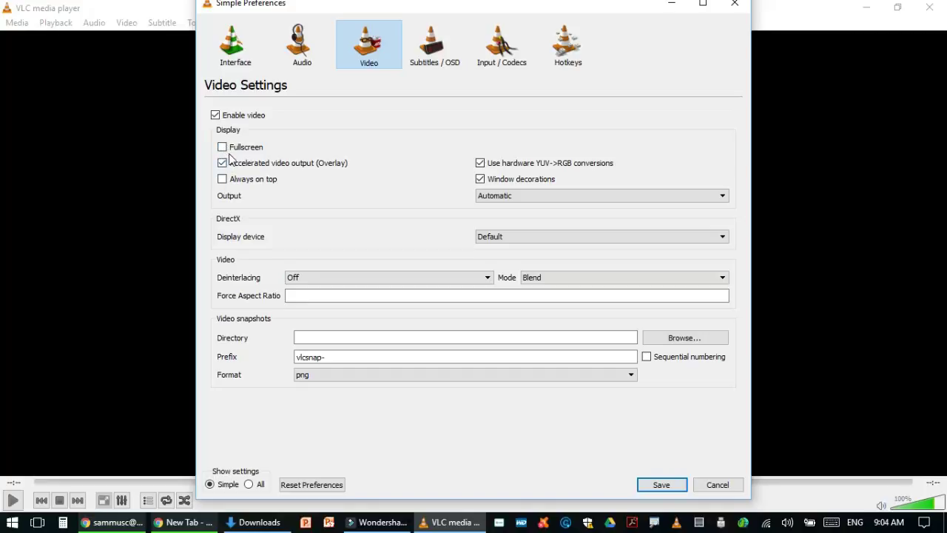
{"action": "left_click", "coordinate": [223, 147]}
{"action": "left_click", "coordinate": [223, 181]}
{"action": "left_click", "coordinate": [434, 66]}
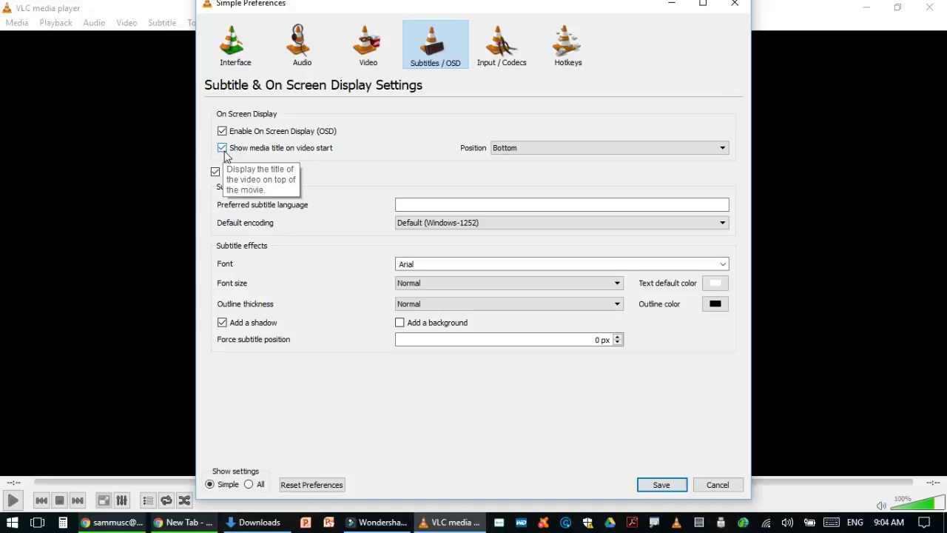
{"action": "left_click", "coordinate": [223, 149]}
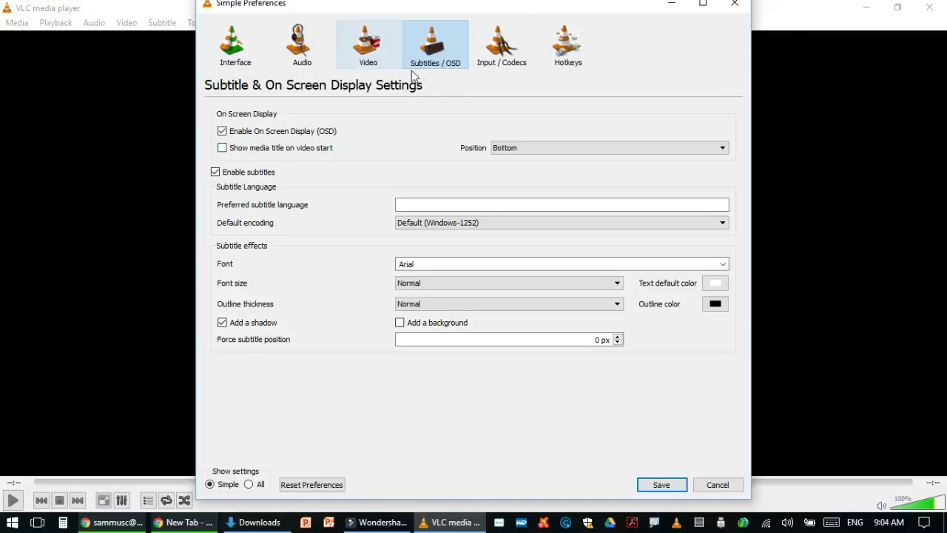
{"action": "left_click", "coordinate": [663, 486]}
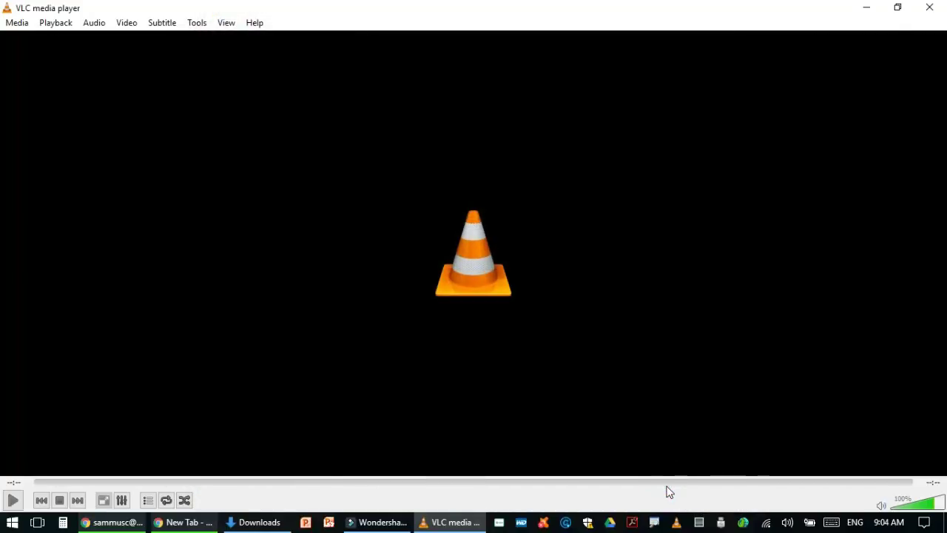
Close VLC and show drive OS (C:) in the Downloads Explorer window
{"action": "left_click", "coordinate": [930, 8]}
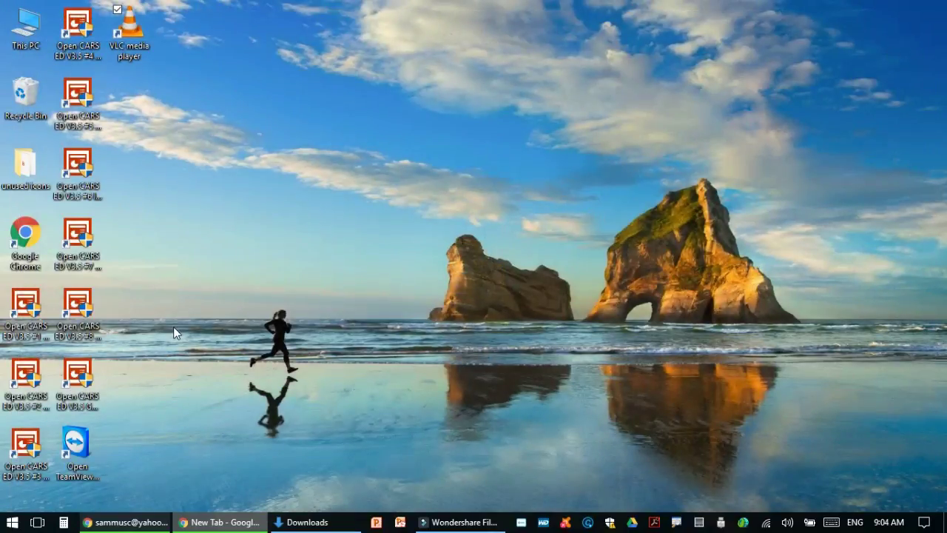
{"action": "left_click", "coordinate": [318, 522]}
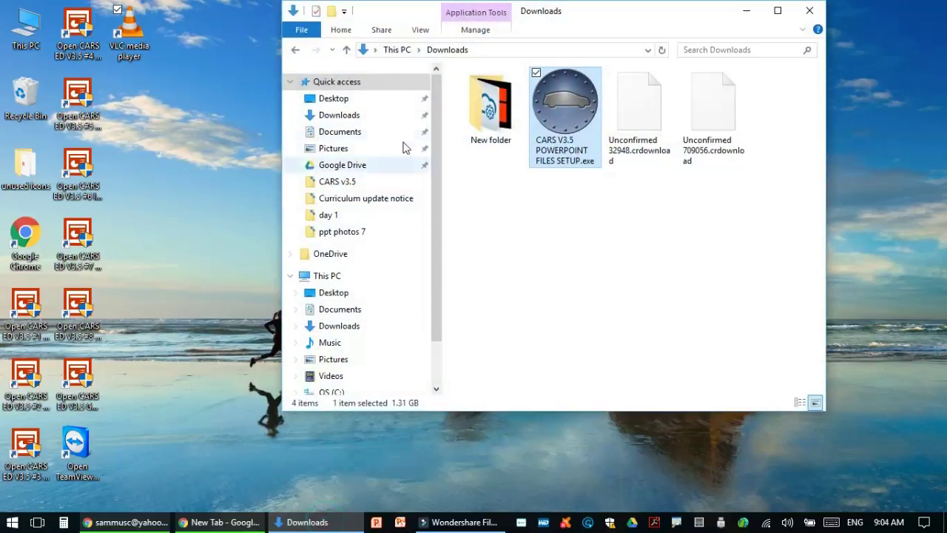
{"action": "scroll", "coordinate": [350, 338], "scroll_direction": "down", "scroll_amount": 2}
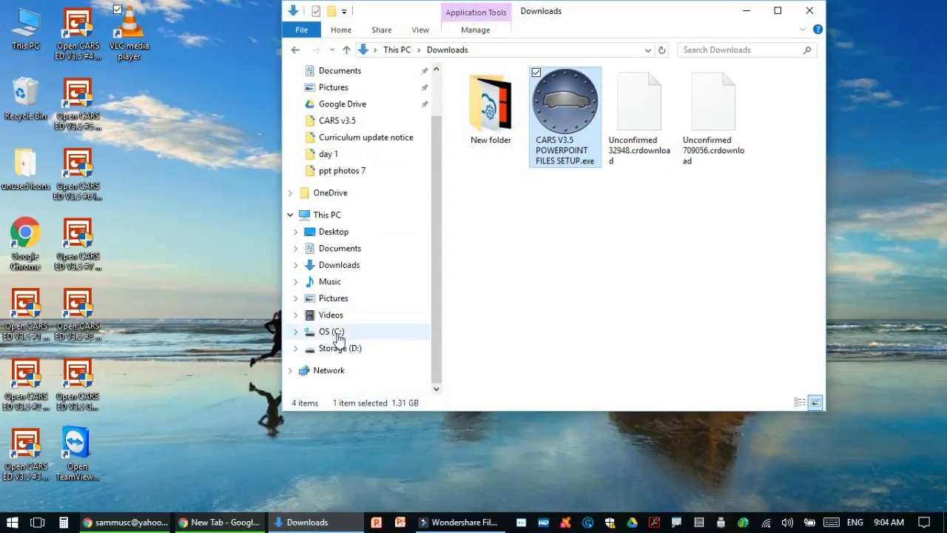
{"action": "left_click", "coordinate": [336, 332]}
Send the CARS folder to the desktop as a shortcut, then close File Explorer
{"action": "left_click", "coordinate": [488, 92]}
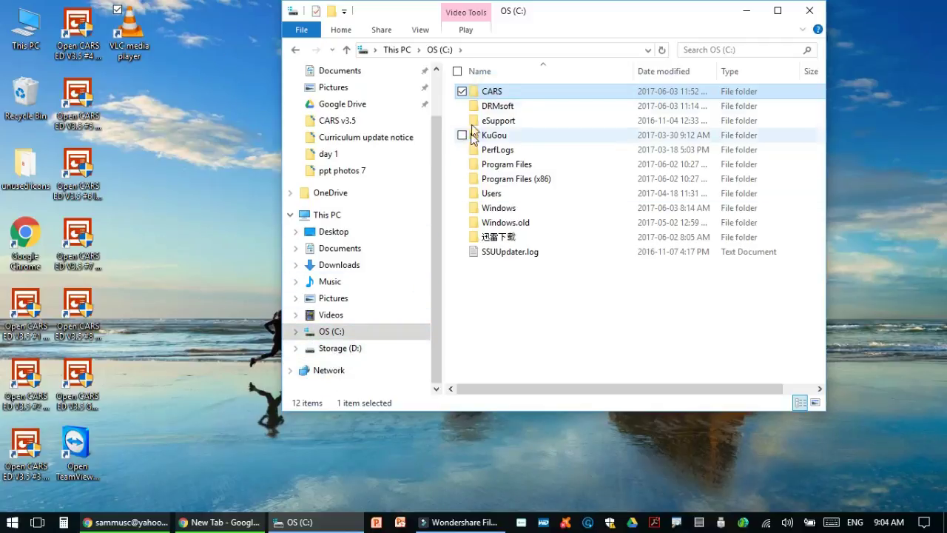
{"action": "mouse_move", "coordinate": [482, 94]}
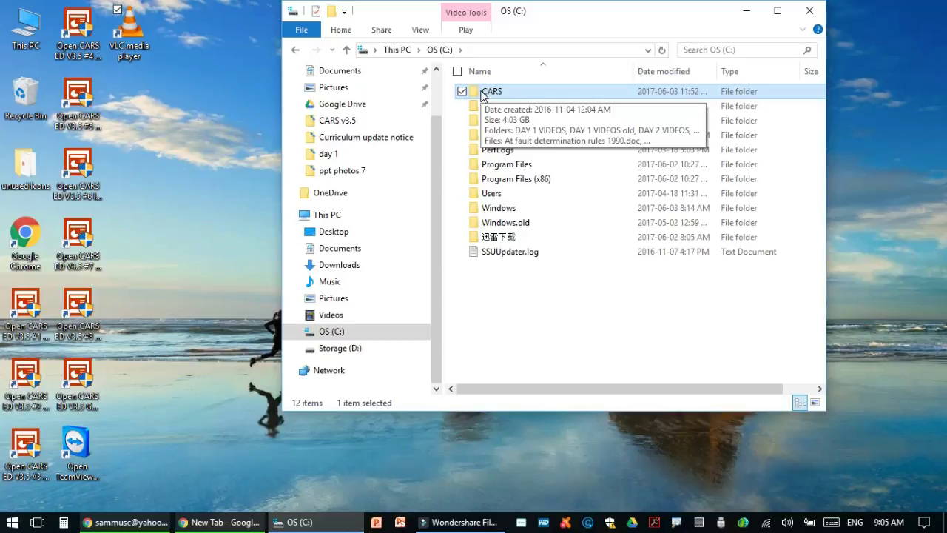
{"action": "right_click", "coordinate": [482, 94]}
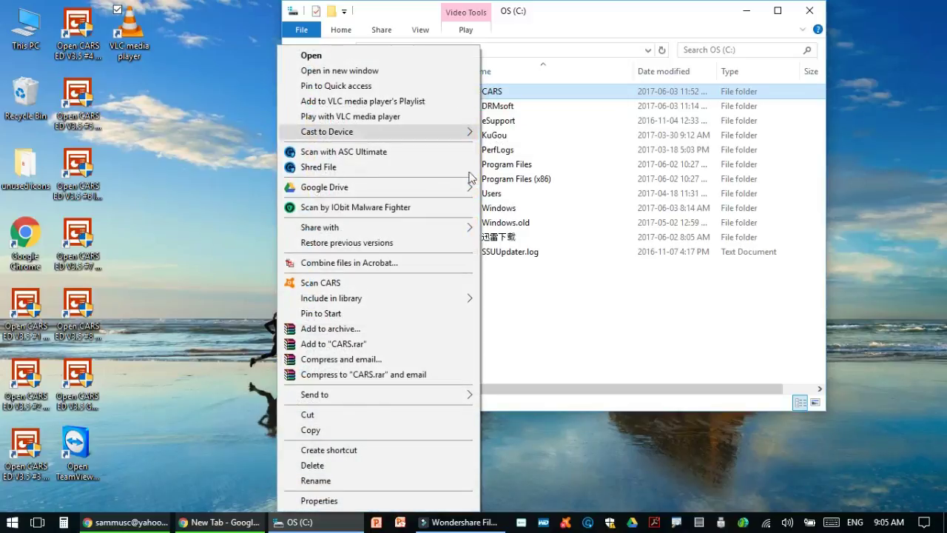
{"action": "mouse_move", "coordinate": [440, 398]}
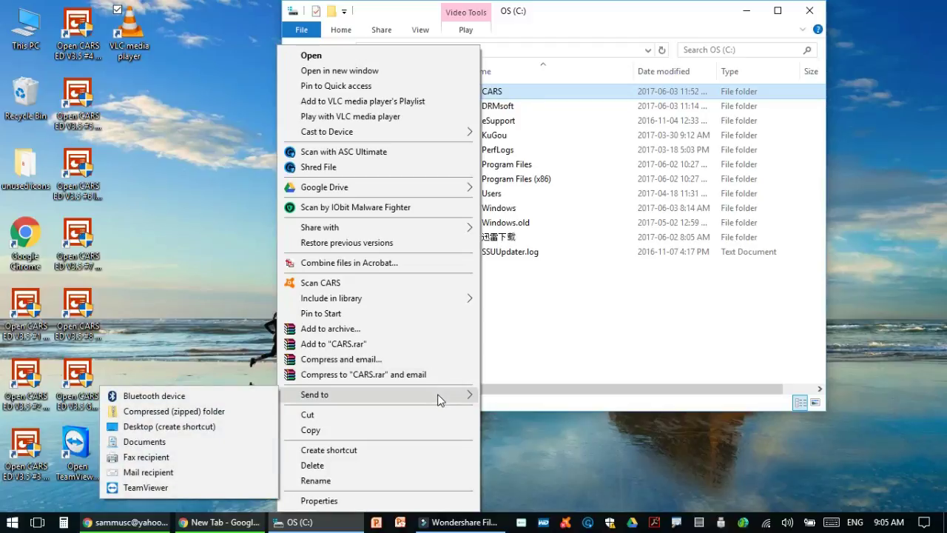
{"action": "mouse_move", "coordinate": [288, 401]}
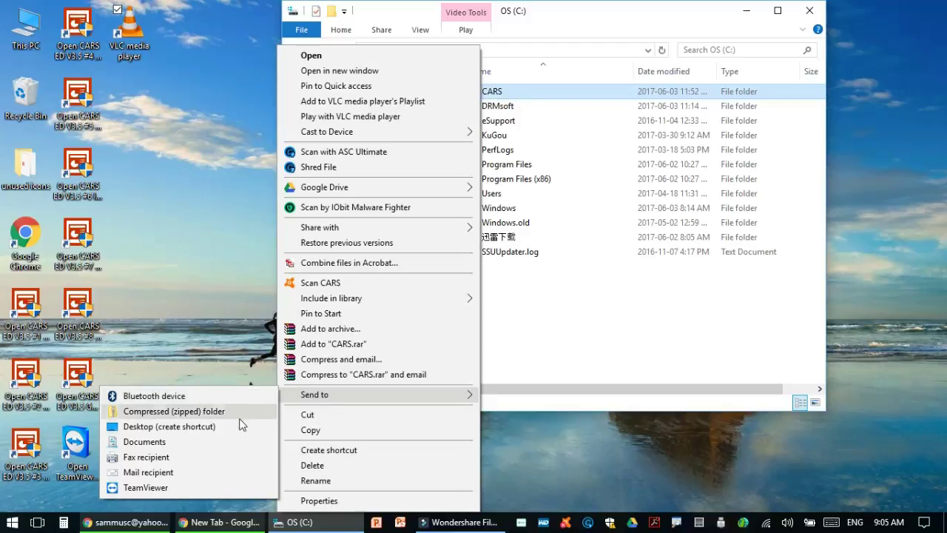
{"action": "left_click", "coordinate": [192, 427]}
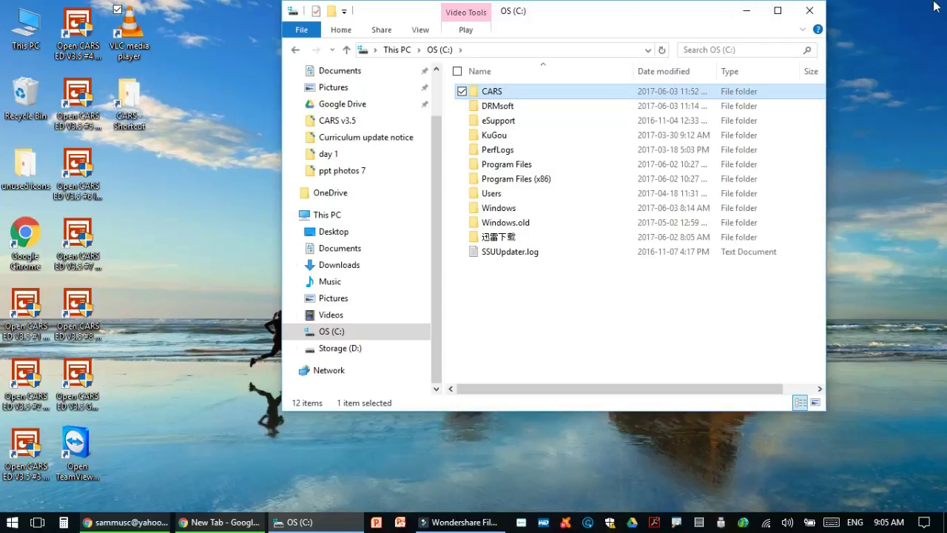
{"action": "left_click", "coordinate": [809, 10]}
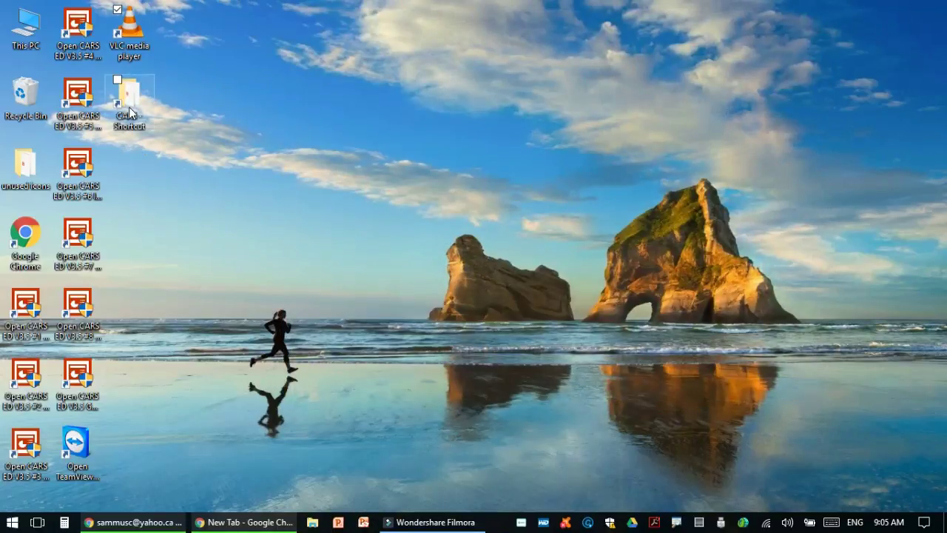
From the CARS desktop shortcut, open DAY 2 VIDEOS and play Never Trust A Green Light.avi
{"action": "double_click", "coordinate": [130, 111]}
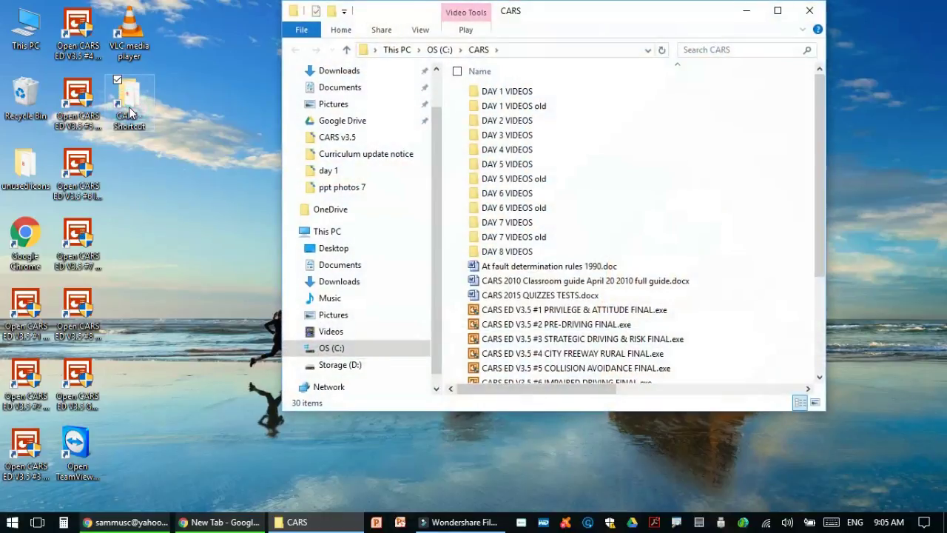
{"action": "scroll", "coordinate": [529, 288], "scroll_direction": "down", "scroll_amount": 3}
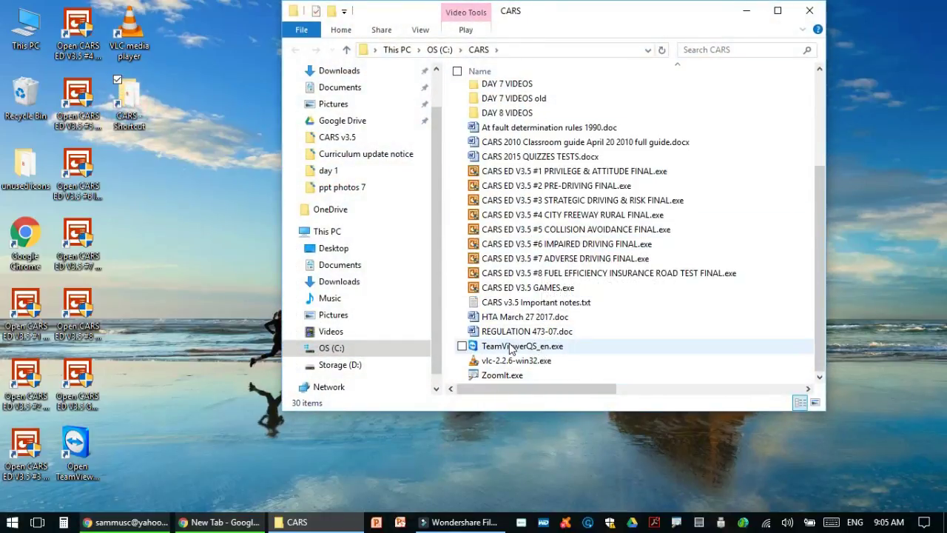
{"action": "left_click", "coordinate": [777, 11]}
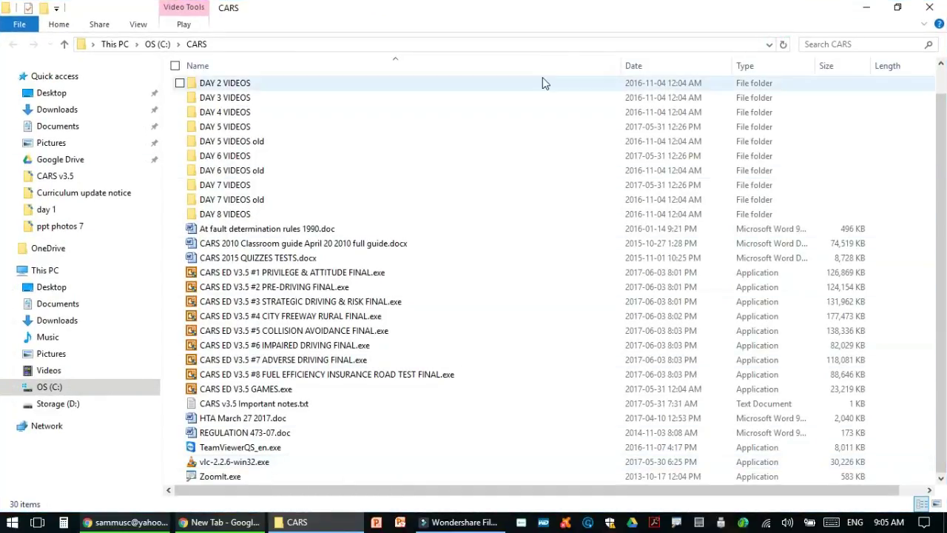
{"action": "left_click", "coordinate": [926, 9]}
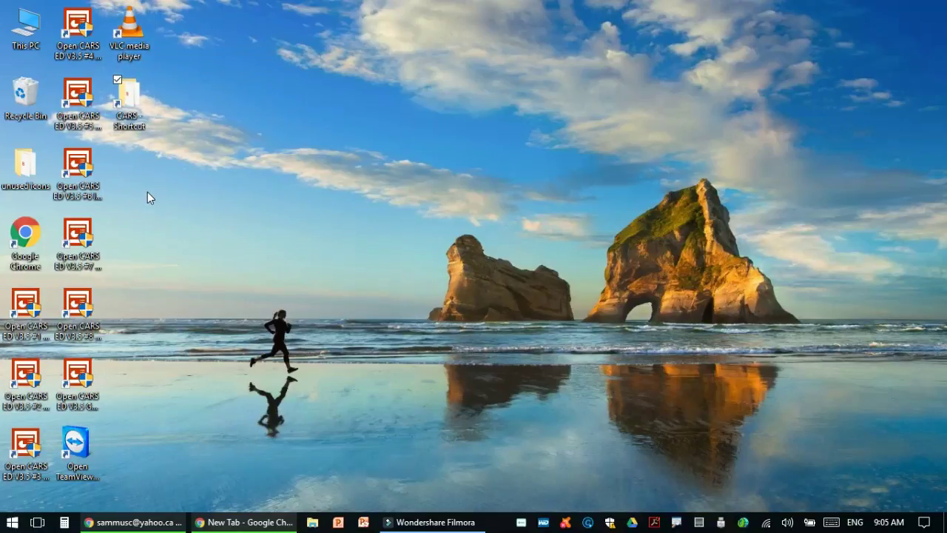
{"action": "double_click", "coordinate": [128, 118]}
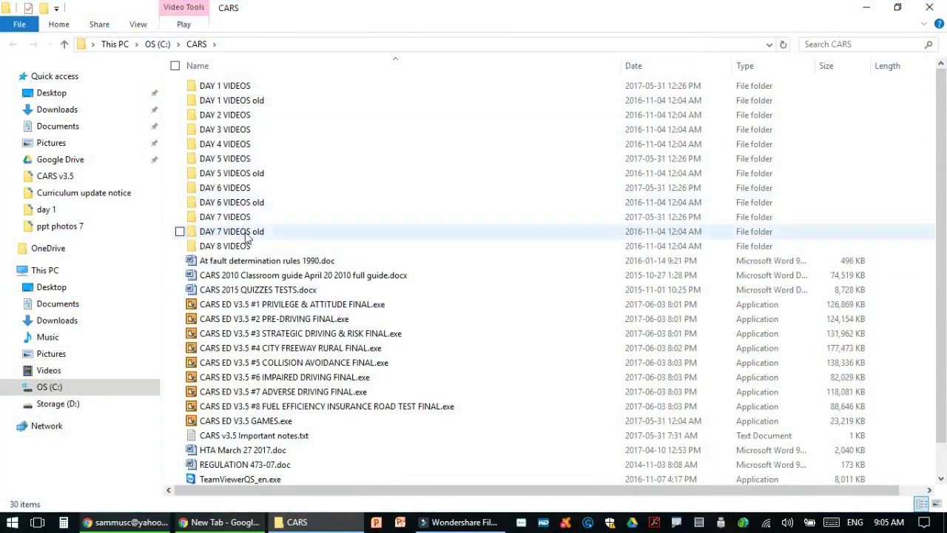
{"action": "double_click", "coordinate": [238, 116]}
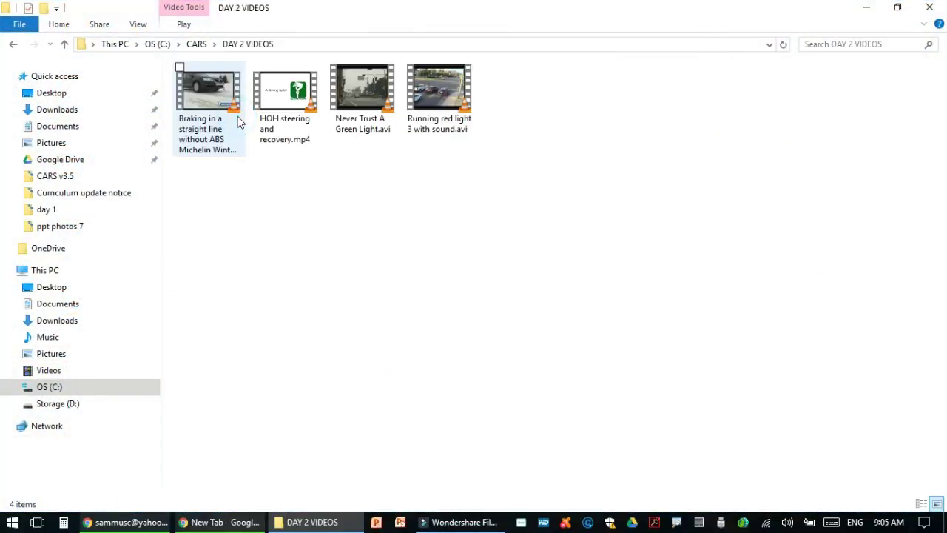
{"action": "double_click", "coordinate": [352, 96]}
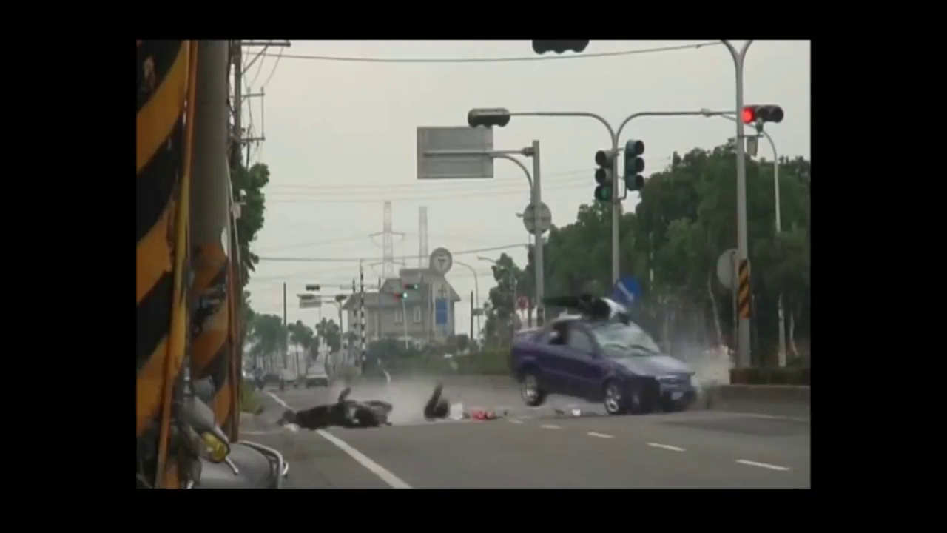
Adjust the volume while Never Trust A Green Light plays, then close VLC
{"action": "scroll", "coordinate": [350, 171], "scroll_direction": "down", "scroll_amount": 6}
{"action": "scroll", "coordinate": [351, 171], "scroll_direction": "down", "scroll_amount": 5}
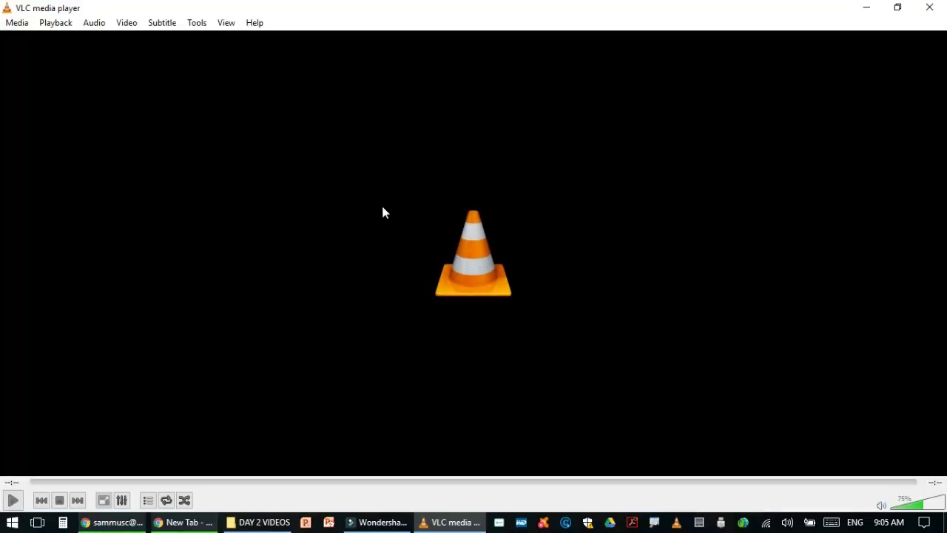
{"action": "left_click", "coordinate": [929, 7]}
Play Running red light 3 with sound, adjust its volume, then close VLC and DAY 2 VIDEOS
{"action": "double_click", "coordinate": [439, 91]}
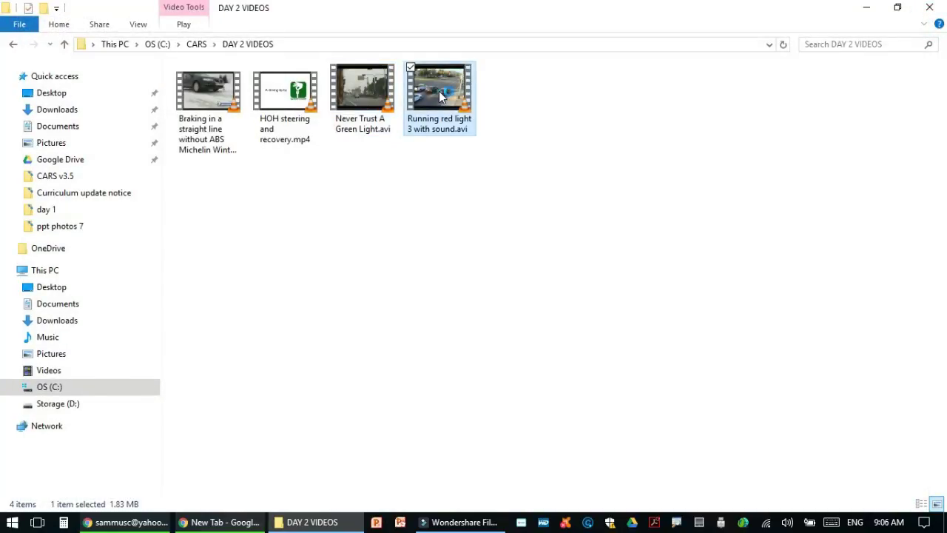
{"action": "scroll", "coordinate": [575, 238], "scroll_direction": "down", "scroll_amount": 8}
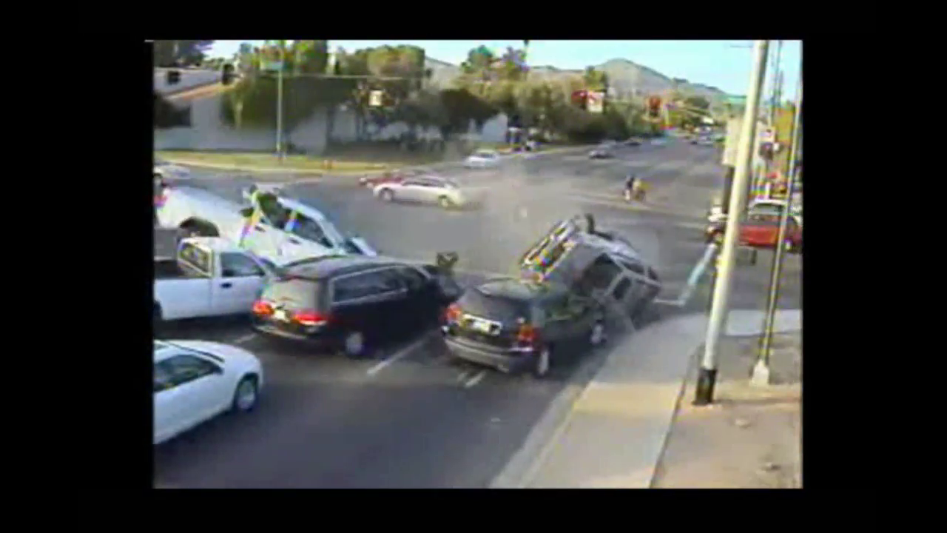
{"action": "scroll", "coordinate": [574, 239], "scroll_direction": "up", "scroll_amount": 7}
{"action": "scroll", "coordinate": [575, 238], "scroll_direction": "up", "scroll_amount": 20}
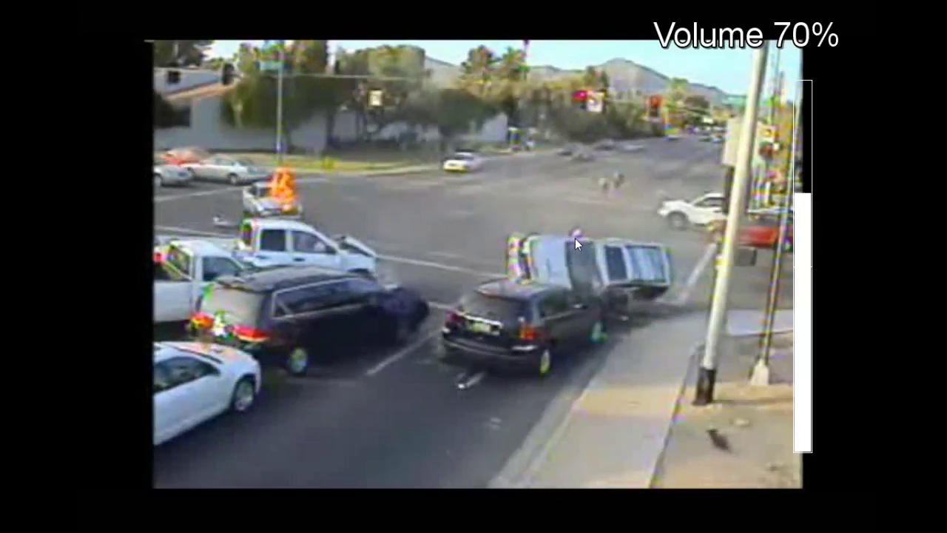
{"action": "scroll", "coordinate": [574, 238], "scroll_direction": "up", "scroll_amount": 12}
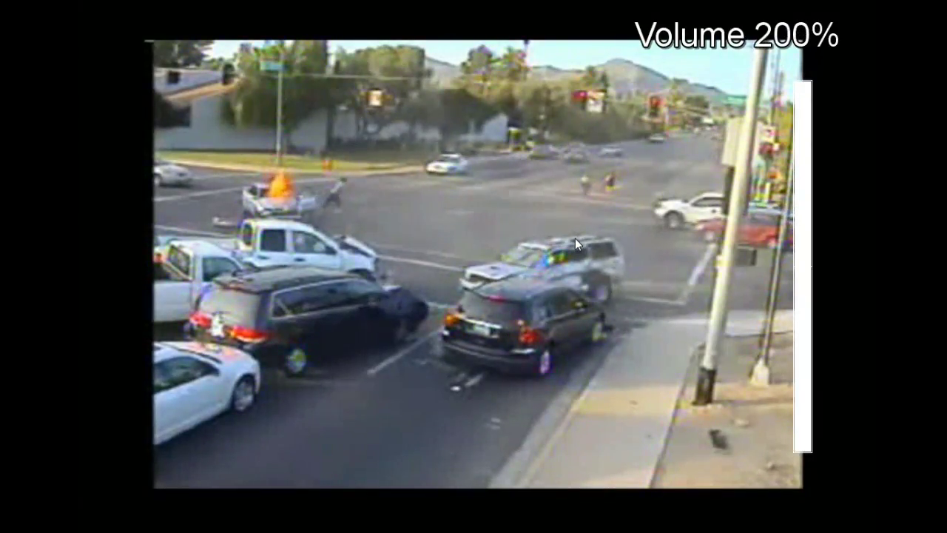
{"action": "scroll", "coordinate": [575, 238], "scroll_direction": "down", "scroll_amount": 20}
{"action": "scroll", "coordinate": [575, 238], "scroll_direction": "down", "scroll_amount": 12}
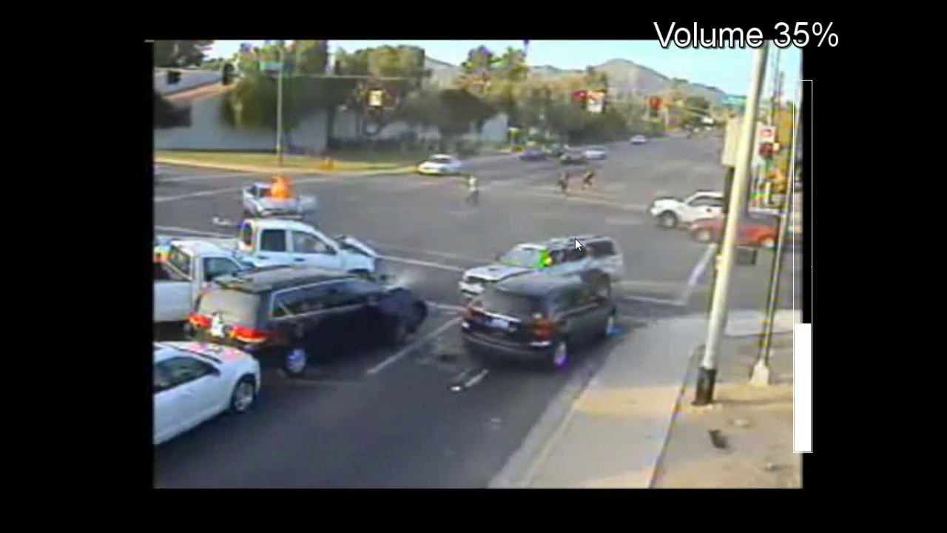
{"action": "double_click", "coordinate": [575, 237]}
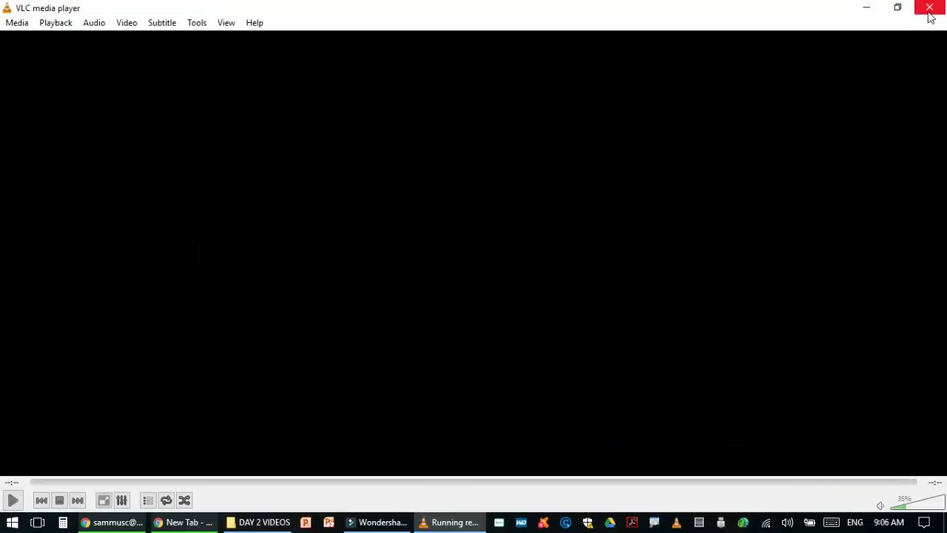
{"action": "left_click", "coordinate": [929, 10]}
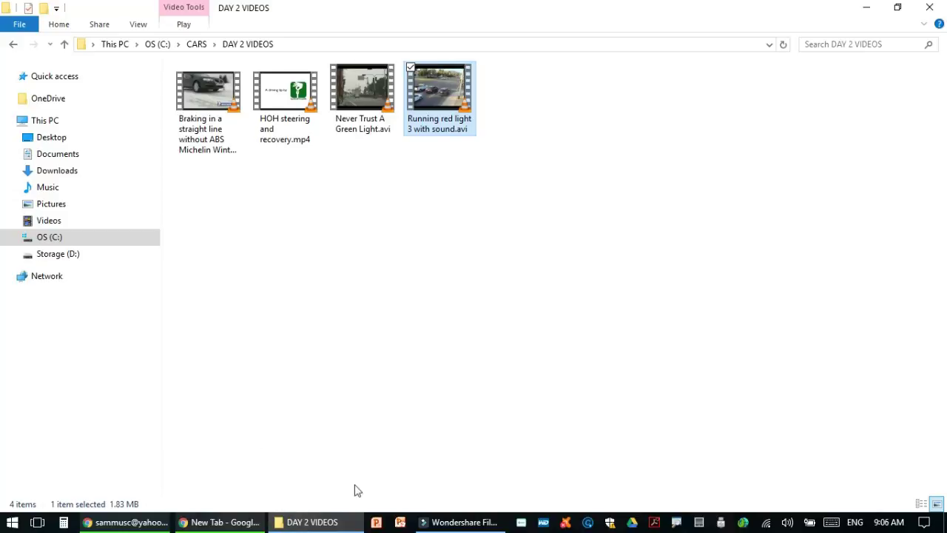
{"action": "left_click", "coordinate": [929, 6]}
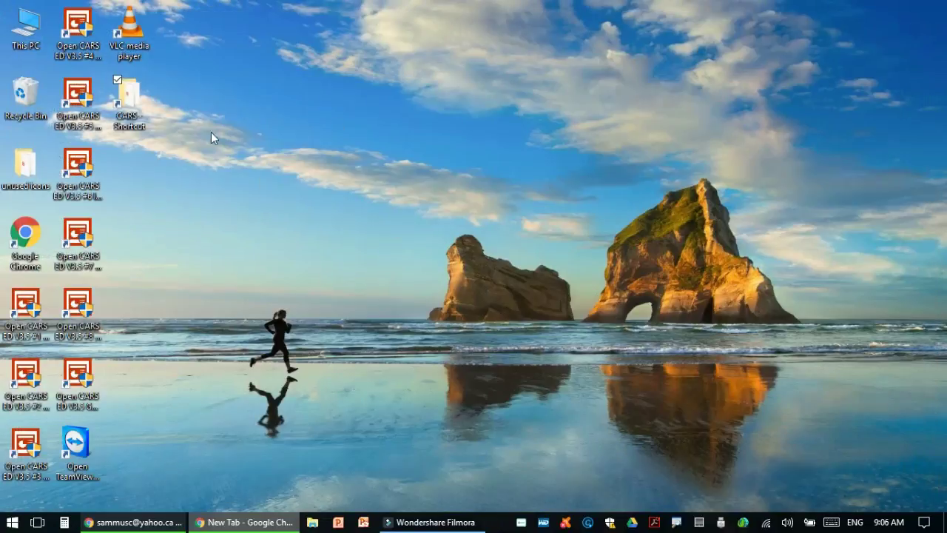
Arrange CARS shortcuts #1–#4 in one column and #5–#8 in a second column
{"action": "left_click_drag", "start_coordinate": [35, 320], "coordinate": [354, 36]}
{"action": "left_click_drag", "start_coordinate": [25, 376], "coordinate": [337, 95]}
{"action": "left_click_drag", "start_coordinate": [29, 457], "coordinate": [339, 168]}
{"action": "left_click_drag", "start_coordinate": [78, 28], "coordinate": [338, 243]}
{"action": "left_click_drag", "start_coordinate": [78, 95], "coordinate": [390, 30]}
{"action": "left_click_drag", "start_coordinate": [78, 166], "coordinate": [388, 104]}
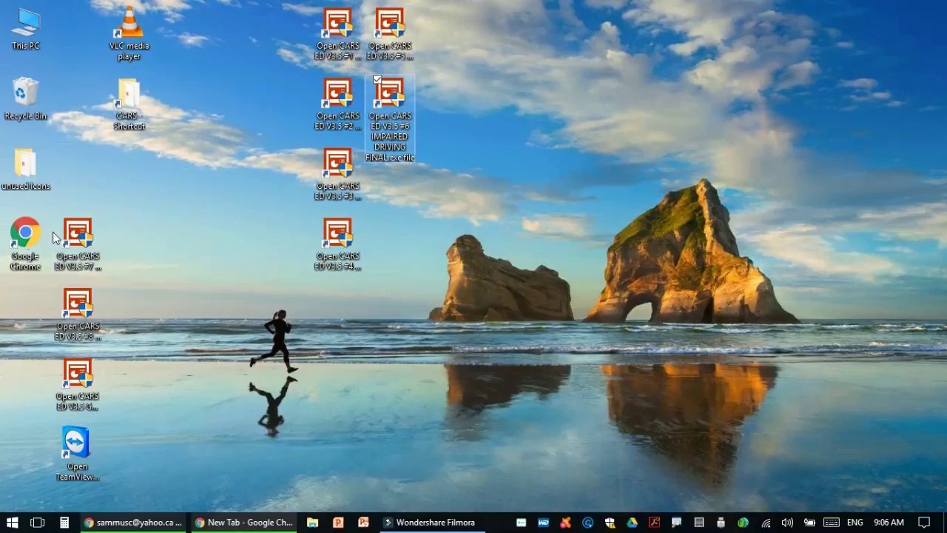
{"action": "left_click_drag", "start_coordinate": [78, 241], "coordinate": [388, 172]}
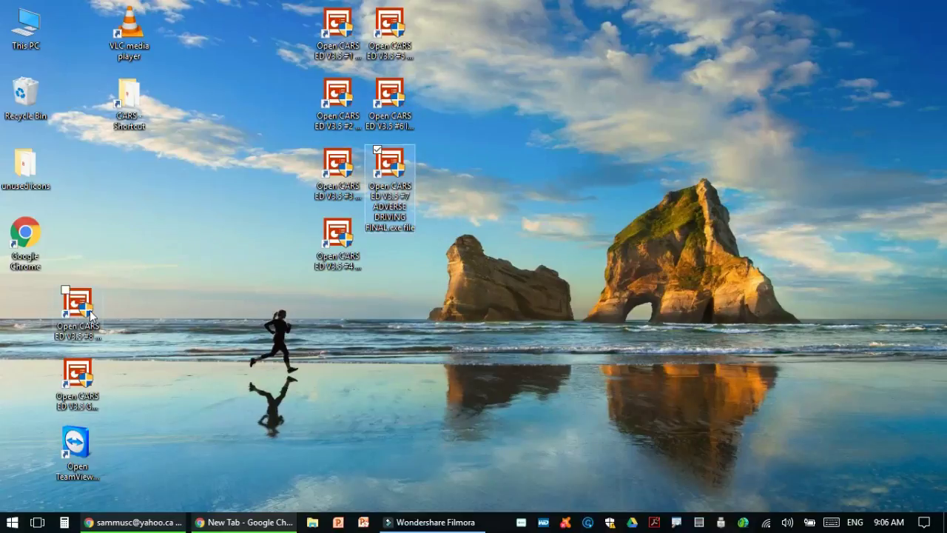
{"action": "left_click_drag", "start_coordinate": [91, 314], "coordinate": [403, 246]}
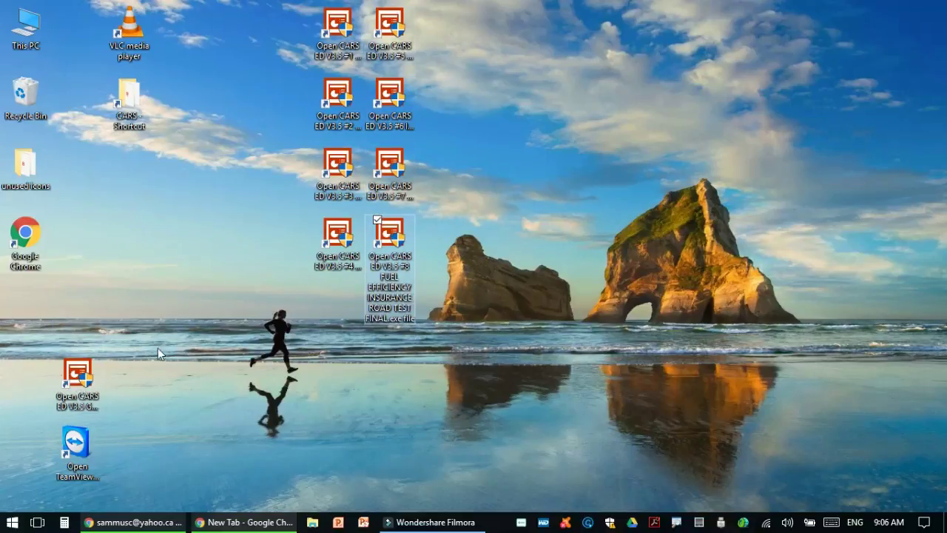
Line up GAMES, CARS Shortcut and TeamViewer below, move VLC left, and launch lesson #2
{"action": "left_click_drag", "start_coordinate": [76, 387], "coordinate": [338, 318]}
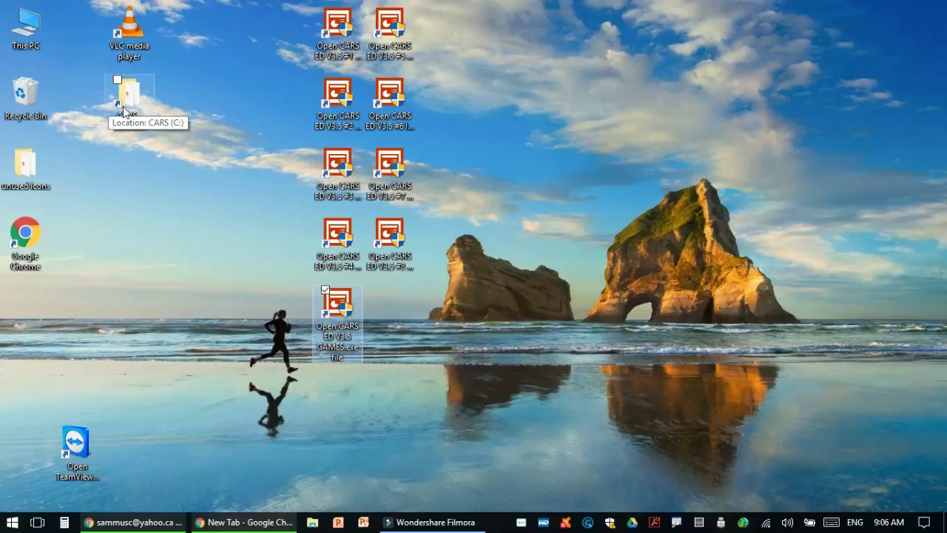
{"action": "left_click_drag", "start_coordinate": [130, 103], "coordinate": [442, 318]}
{"action": "left_click_drag", "start_coordinate": [74, 433], "coordinate": [385, 293]}
{"action": "left_click_drag", "start_coordinate": [134, 51], "coordinate": [30, 316]}
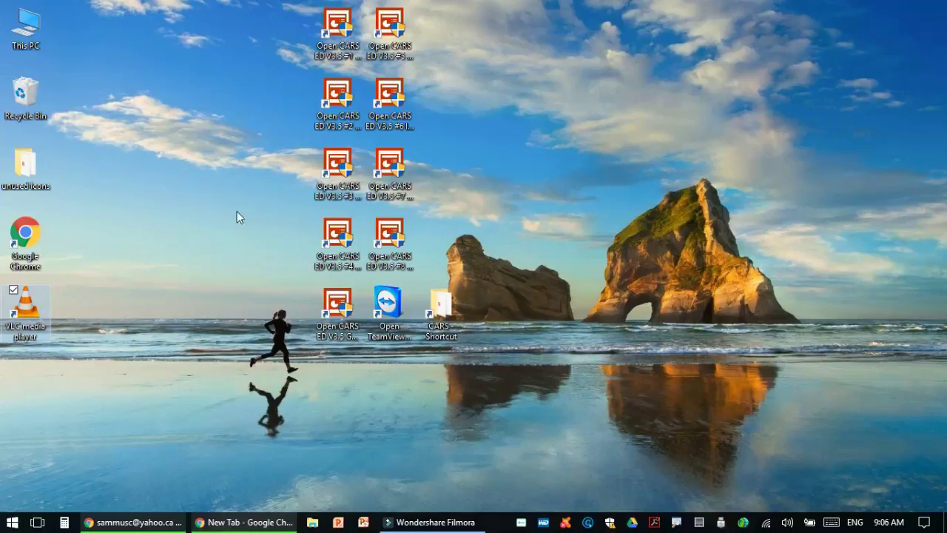
{"action": "double_click", "coordinate": [338, 99]}
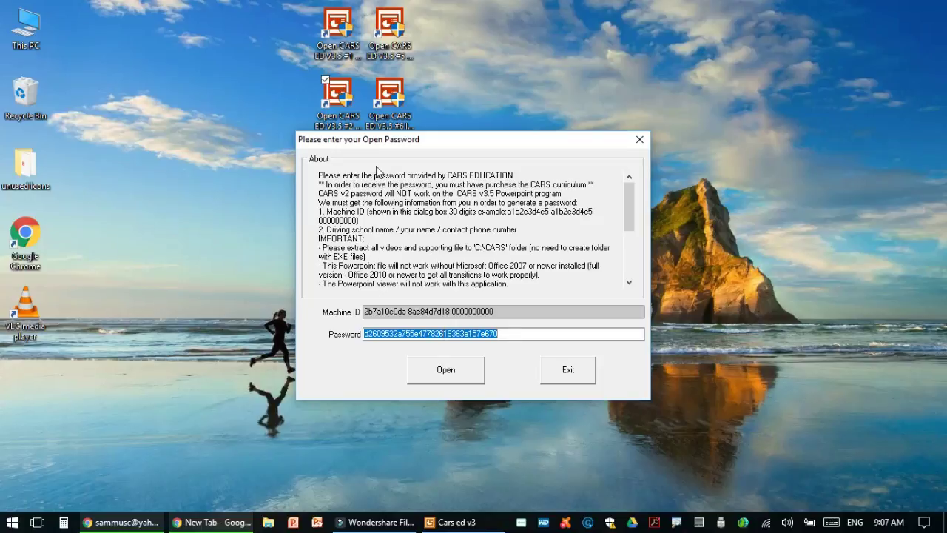
Close the Recycle Bin, select the stored password in the prompt, and open the presentation
{"action": "double_click", "coordinate": [32, 98]}
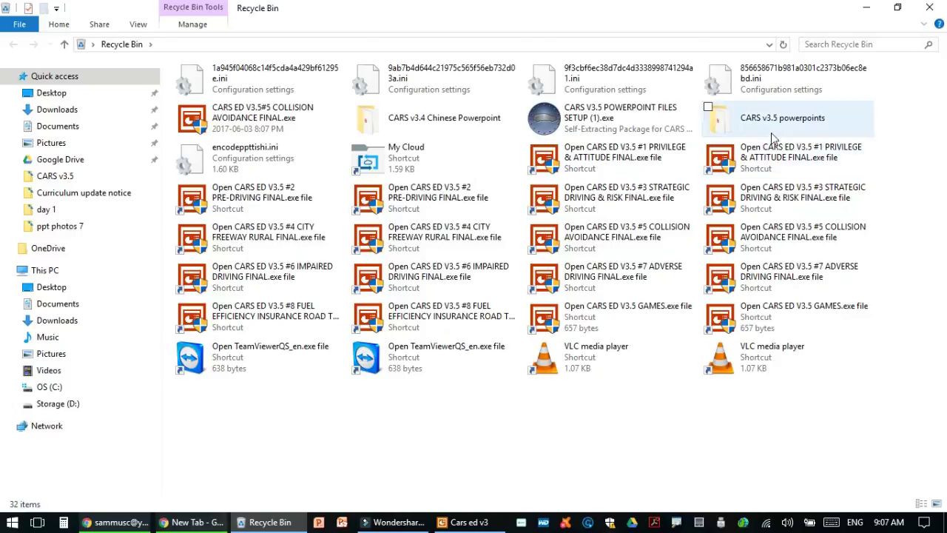
{"action": "left_click", "coordinate": [933, 7]}
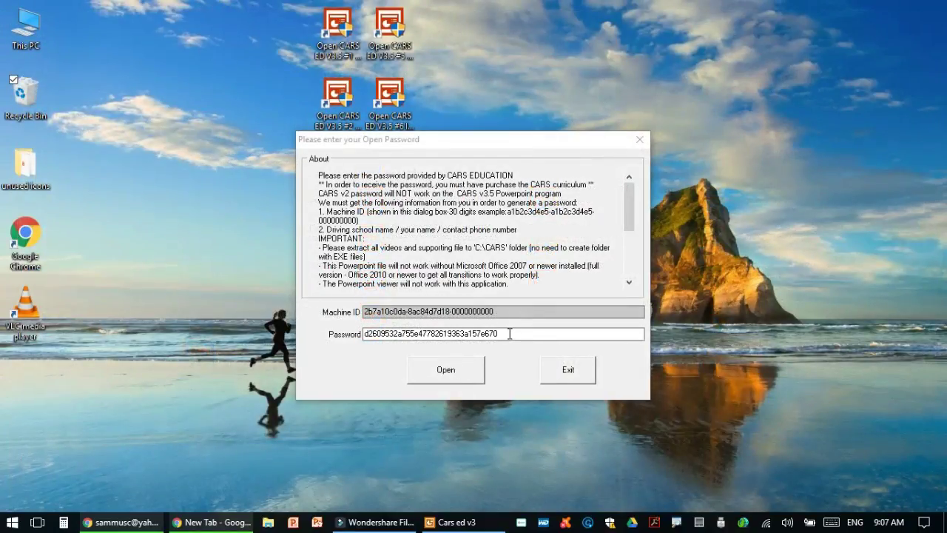
{"action": "left_click_drag", "start_coordinate": [510, 334], "coordinate": [360, 339]}
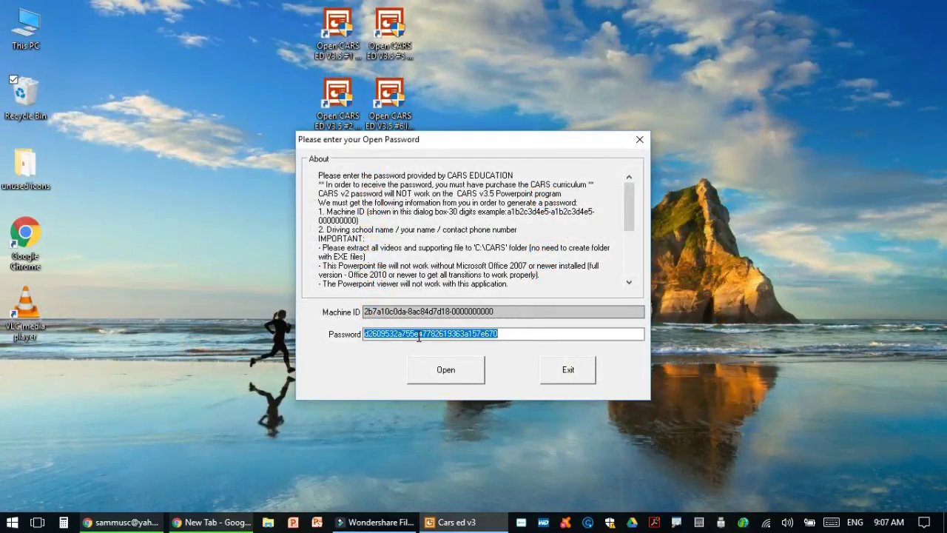
{"action": "left_click", "coordinate": [455, 373]}
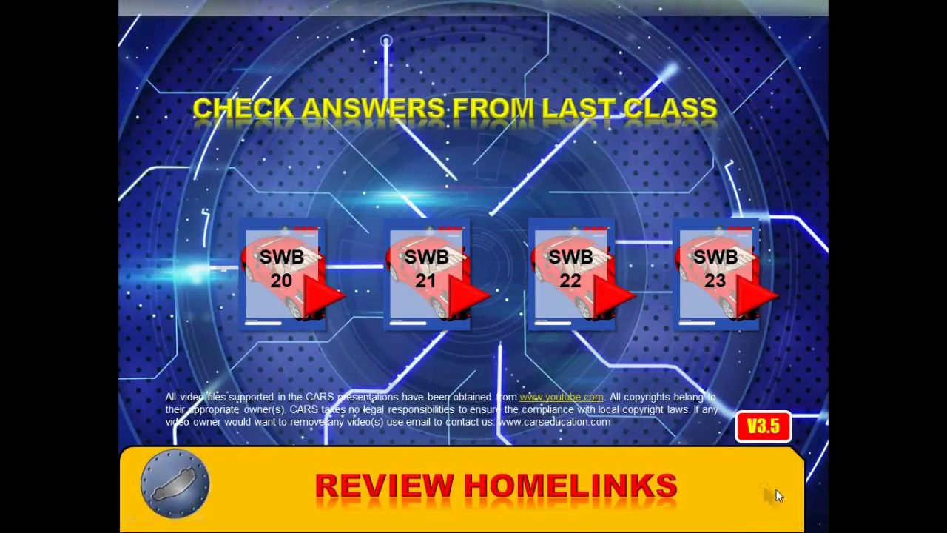
Advance the CARS slideshow from the Check Answers From Last Class slide to the next slide
{"action": "left_click", "coordinate": [770, 491]}
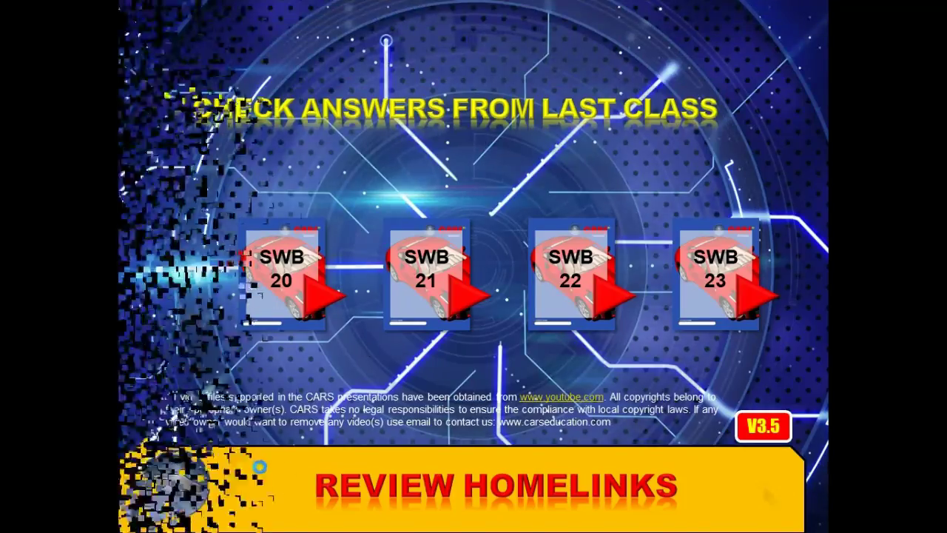